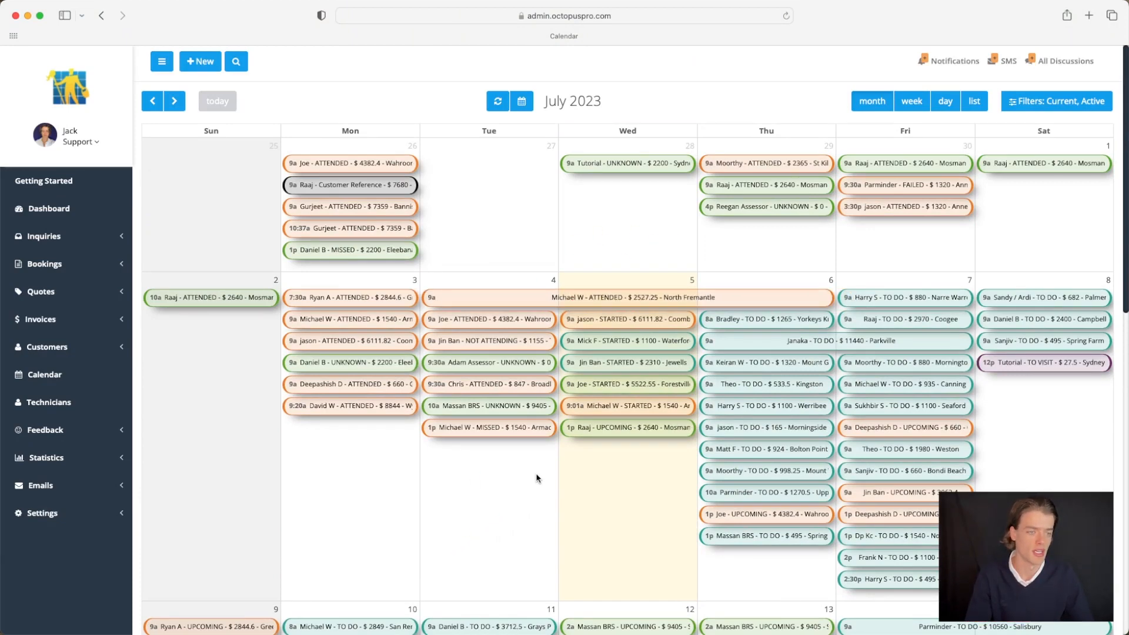
Look through the July 2023 bookings in the calendar's month view, down to the end of the month.
scroll(539, 479, down, 1)
scroll(538, 478, down, 1)
scroll(523, 445, down, 1)
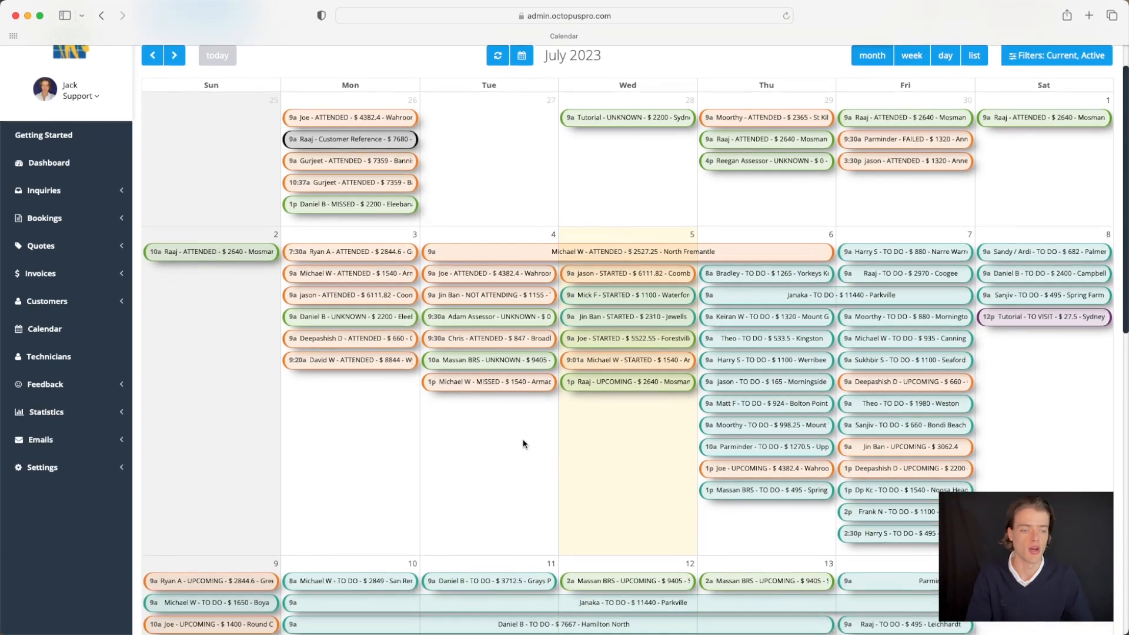
scroll(497, 422, down, 15)
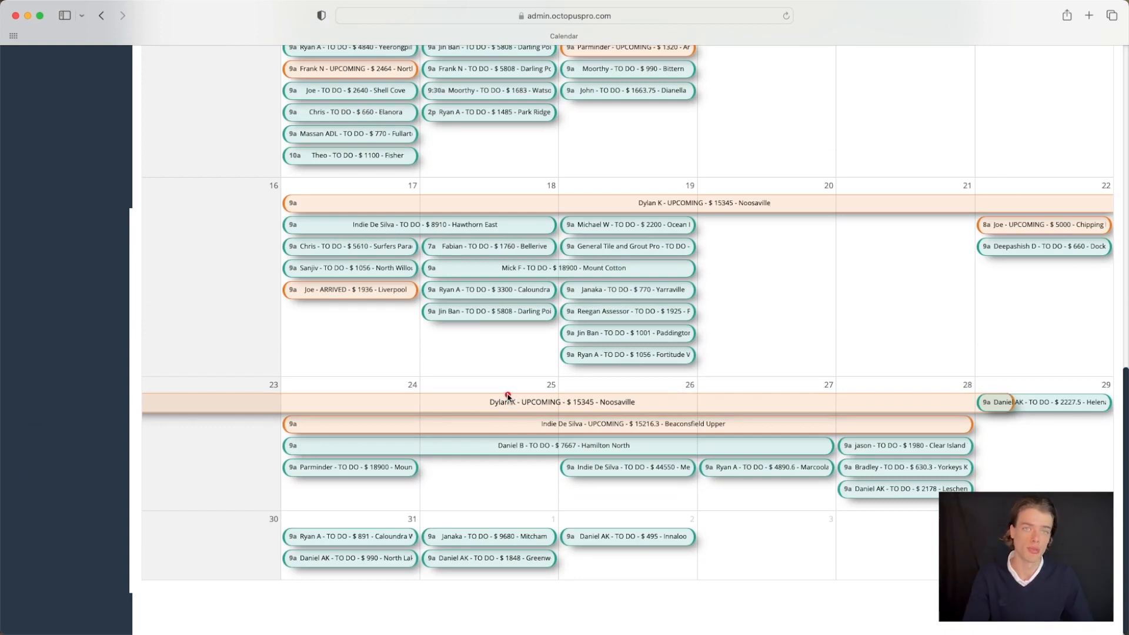
scroll(568, 301, up, 15)
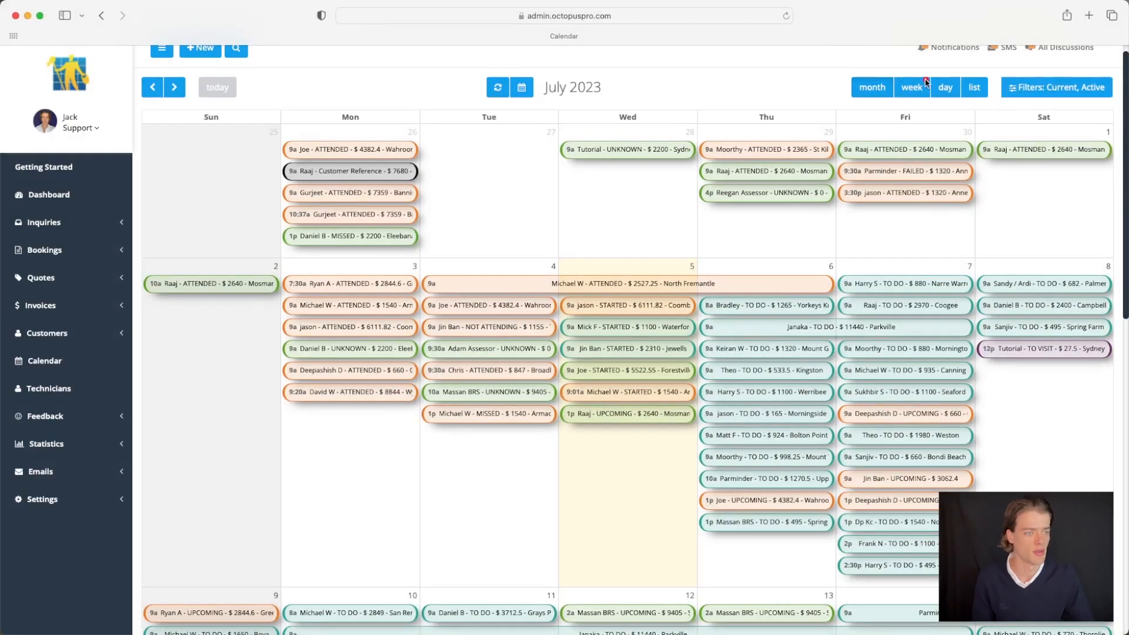
Show the calendar in week view and look over the bookings for July 2–8, 2023 across all hours.
click(911, 89)
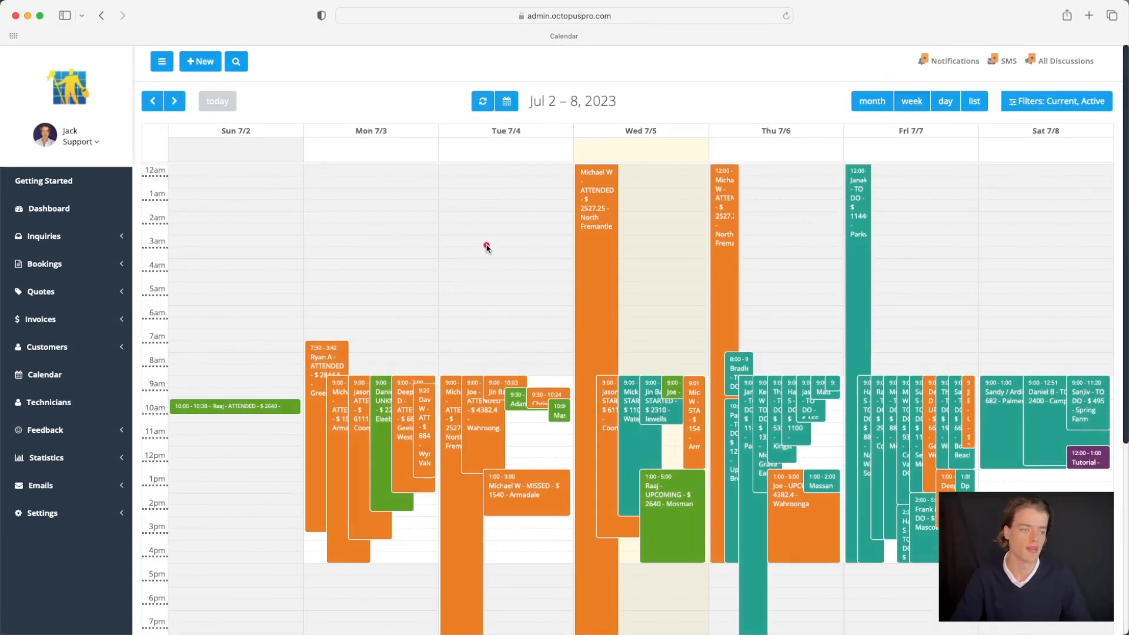
scroll(184, 236, down, 1)
scroll(187, 236, down, 1)
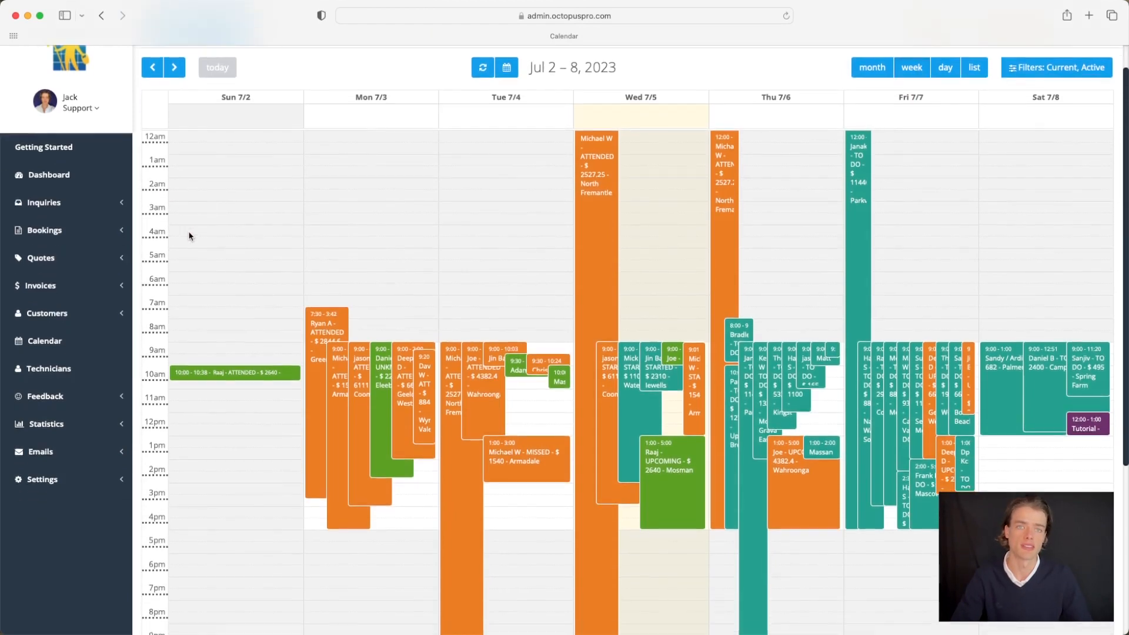
scroll(189, 233, up, 1)
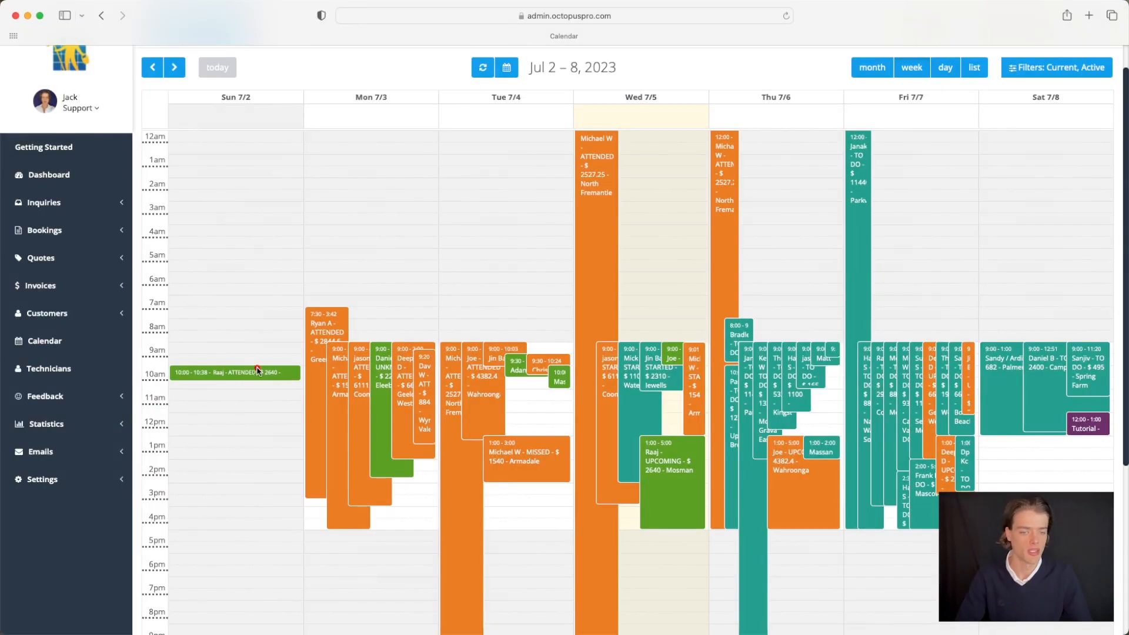
scroll(429, 236, down, 3)
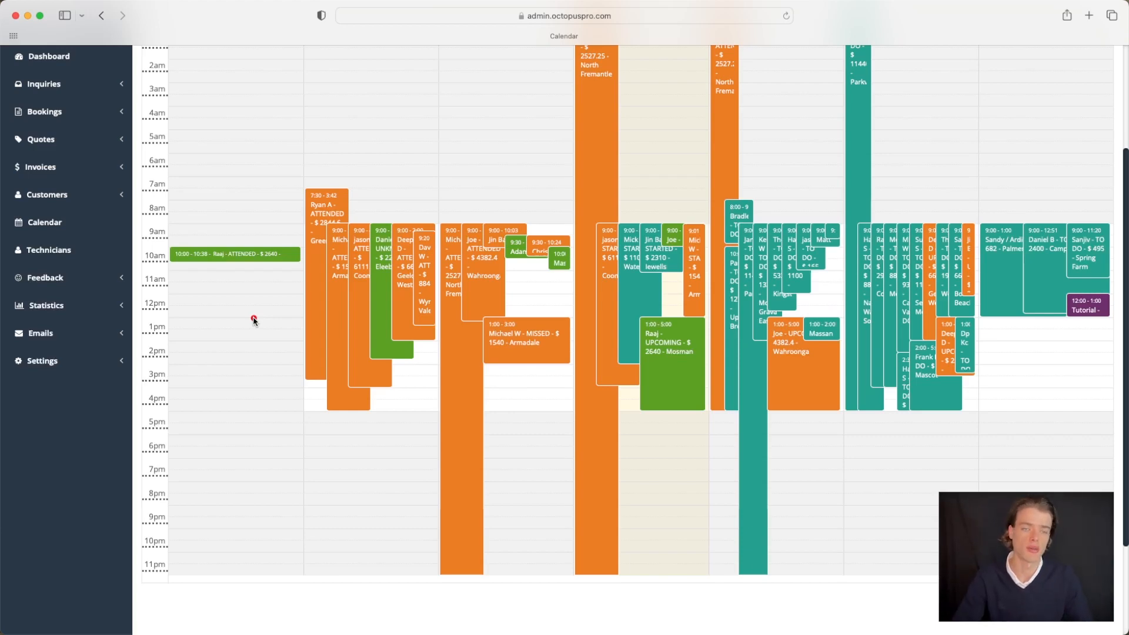
scroll(761, 217, up, 5)
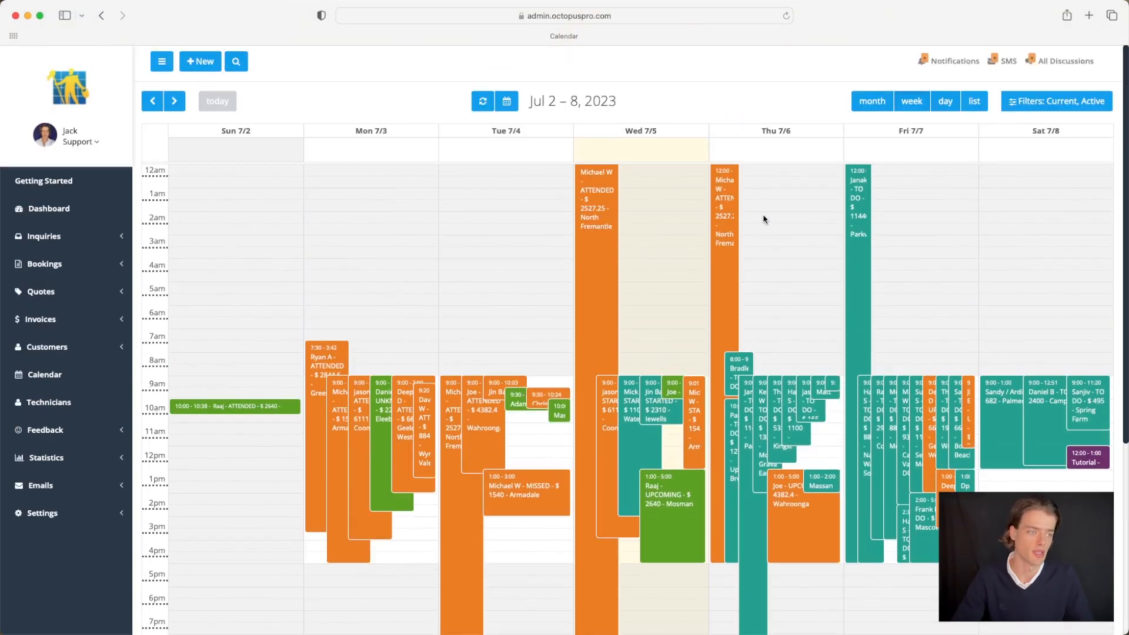
click(761, 216)
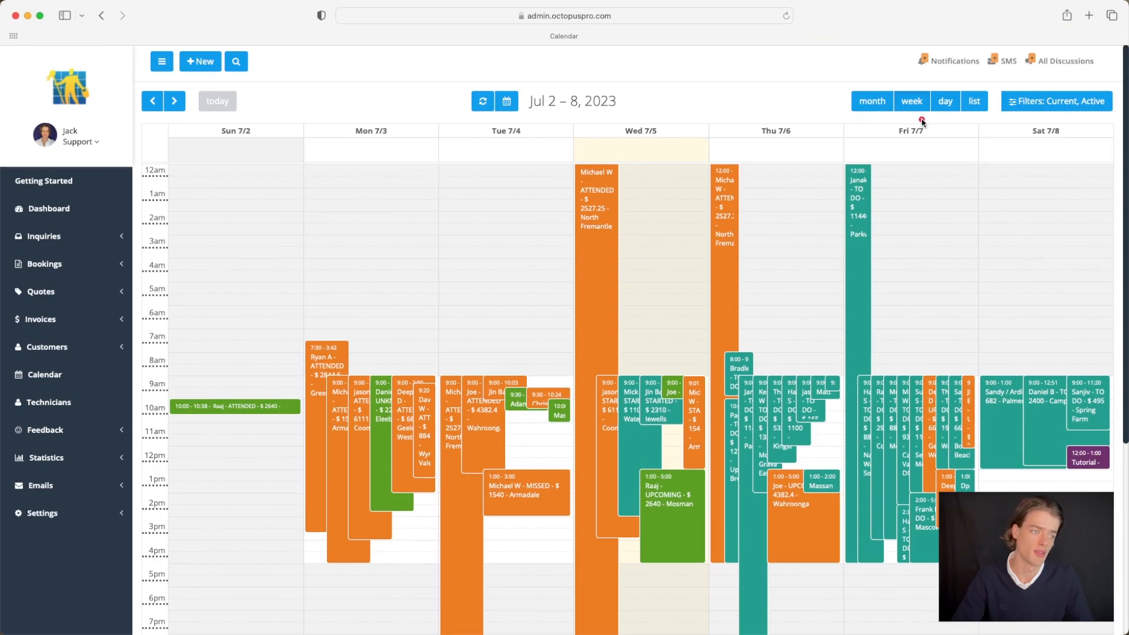
Show the calendar in day view and examine each technician's bookings and unavailable times for July 5, 2023.
click(948, 101)
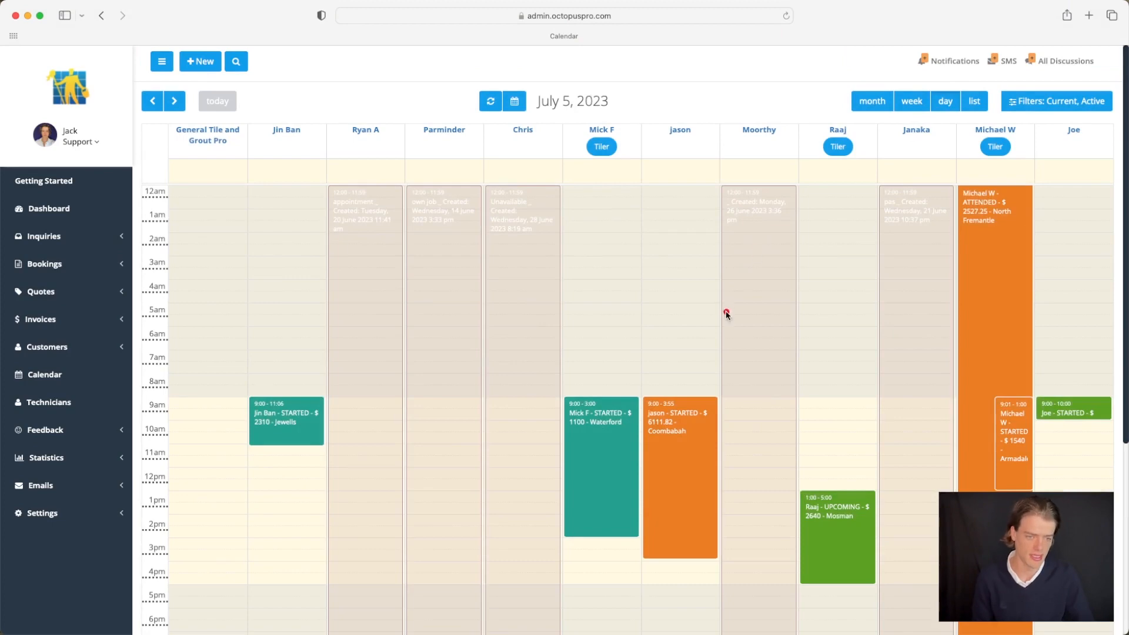
scroll(435, 332, down, 5)
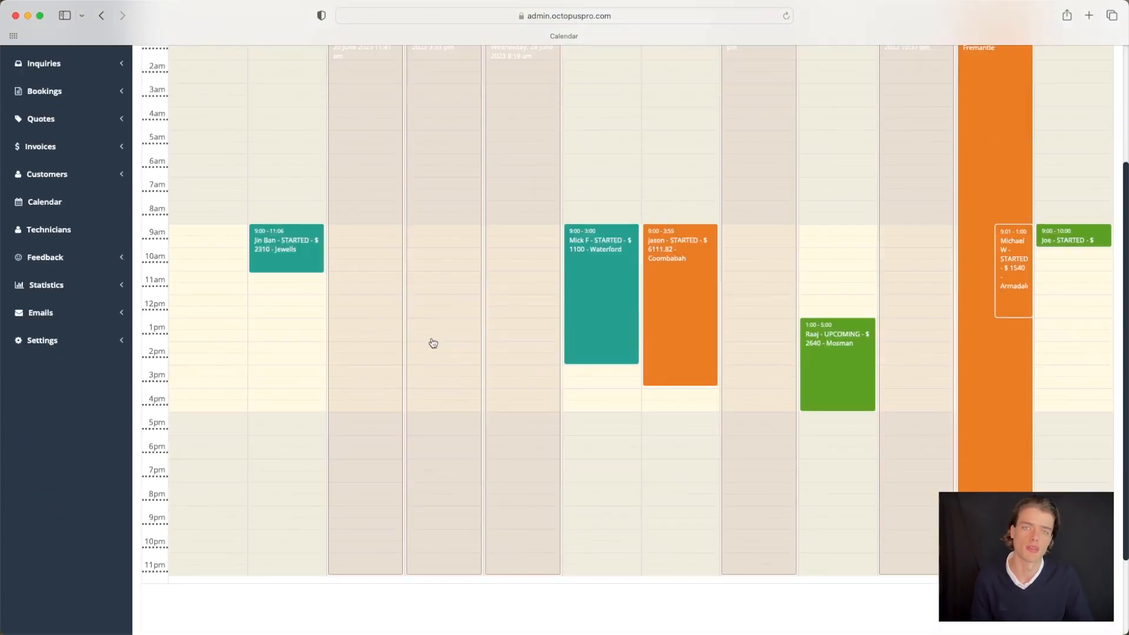
scroll(436, 304, up, 5)
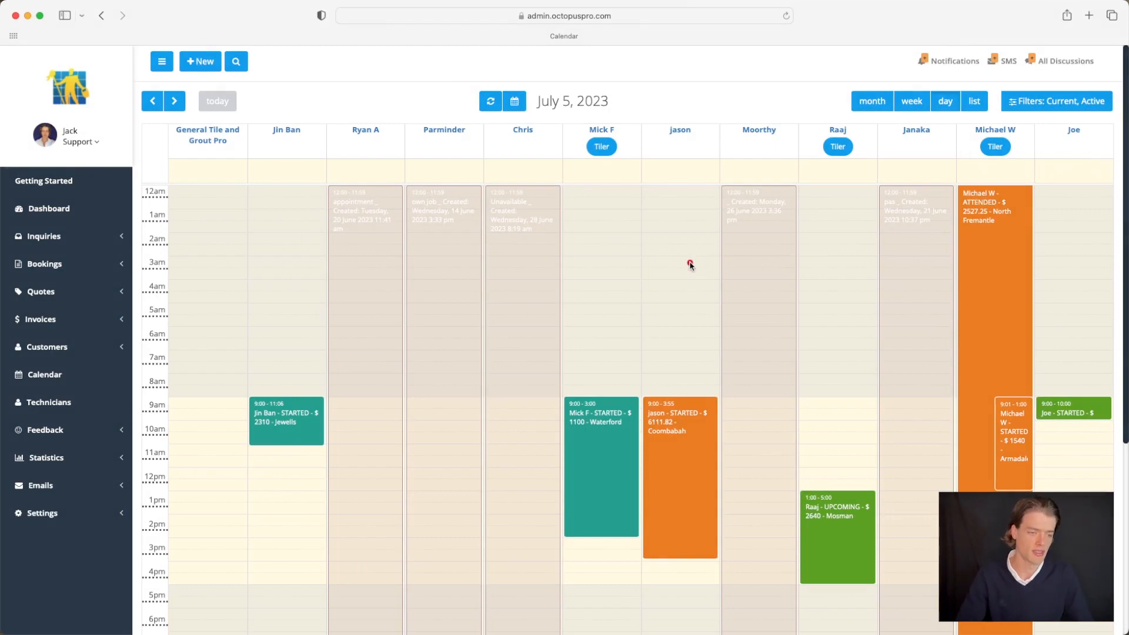
scroll(559, 262, down, 5)
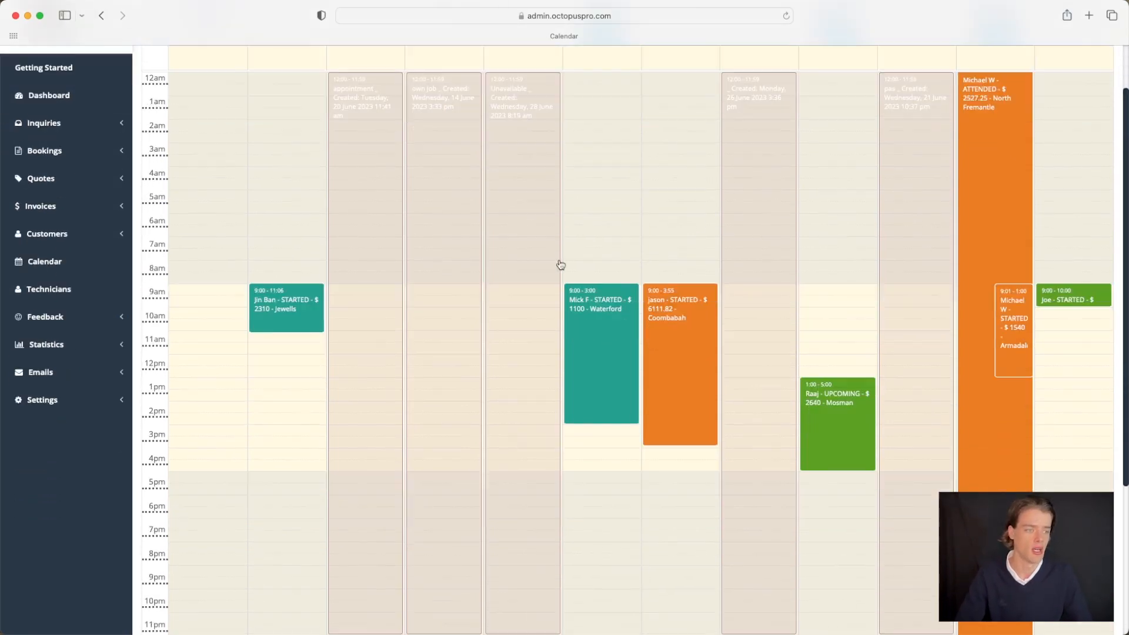
scroll(573, 259, up, 5)
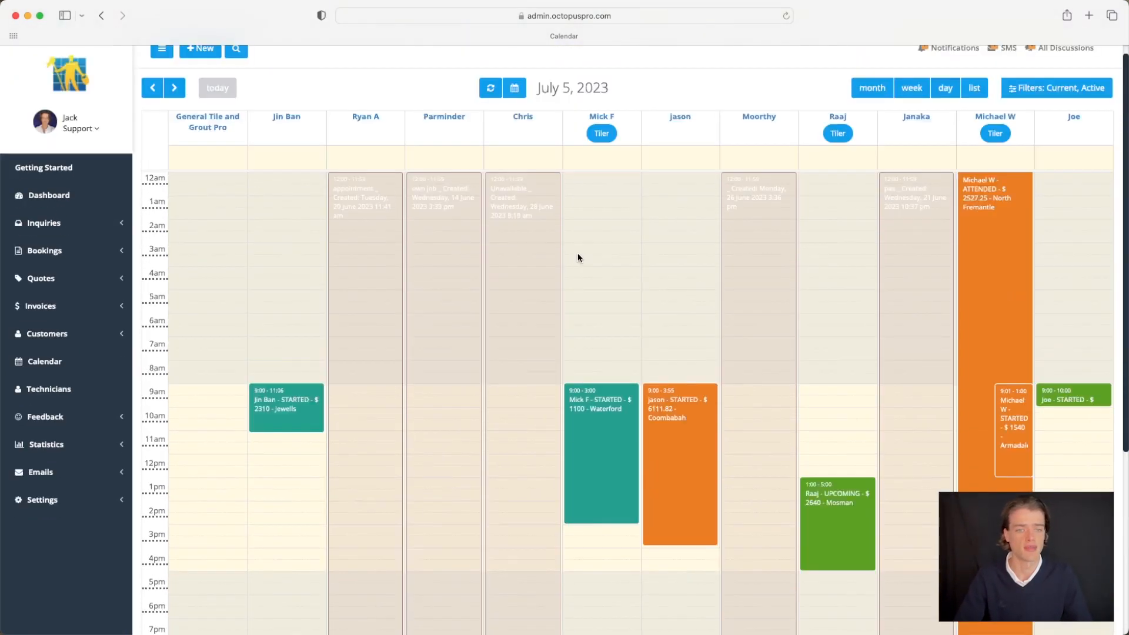
scroll(579, 258, down, 2)
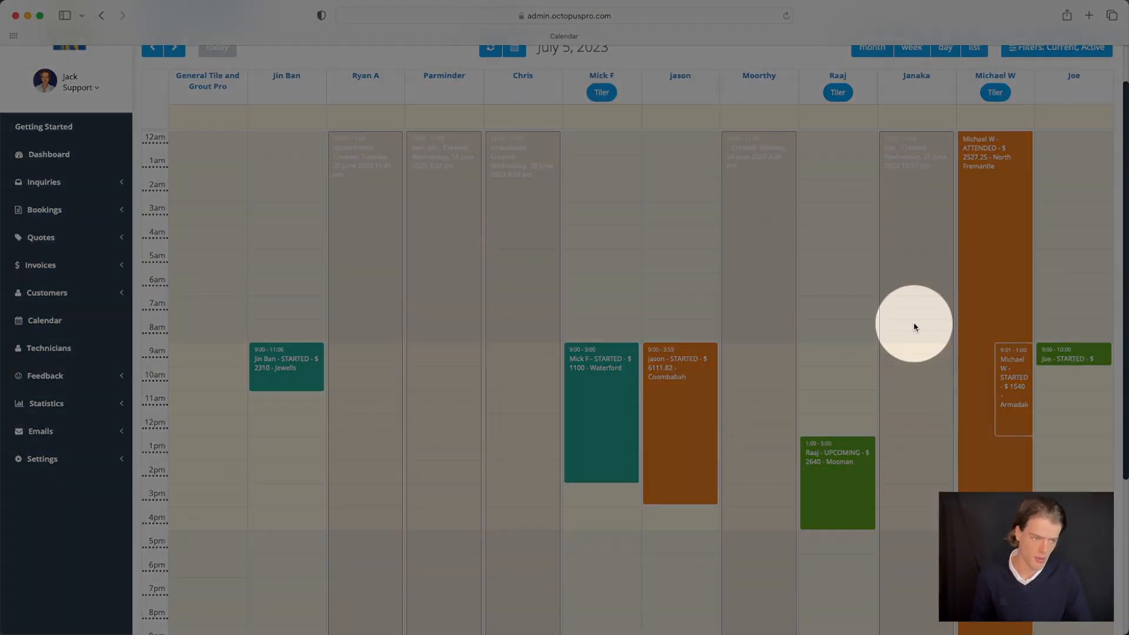
scroll(916, 325, down, 4)
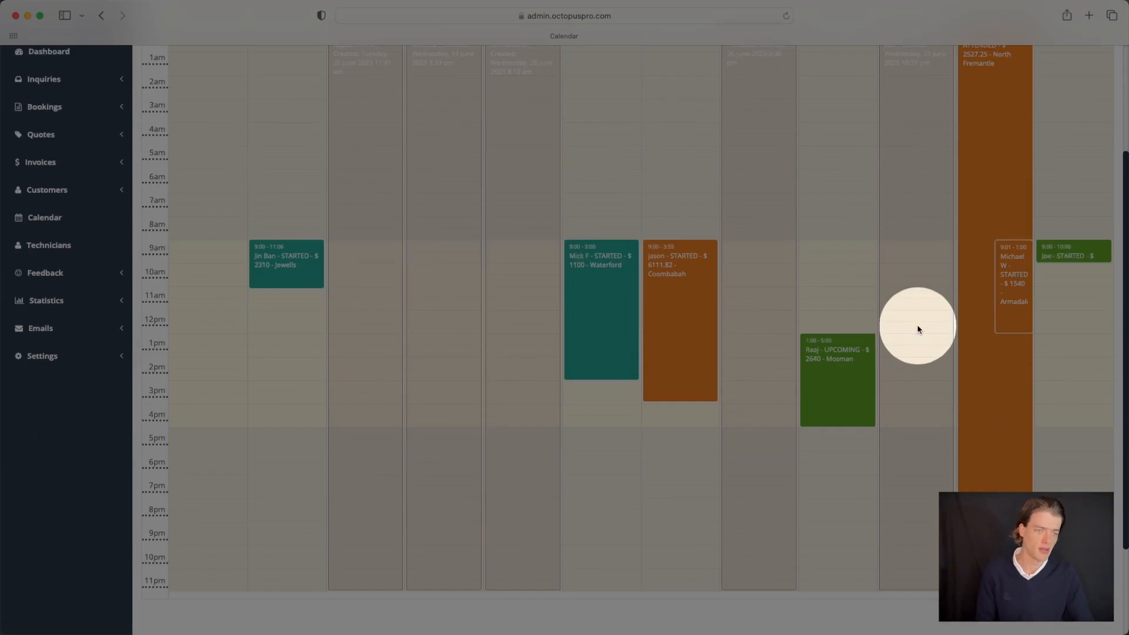
scroll(918, 327, up, 5)
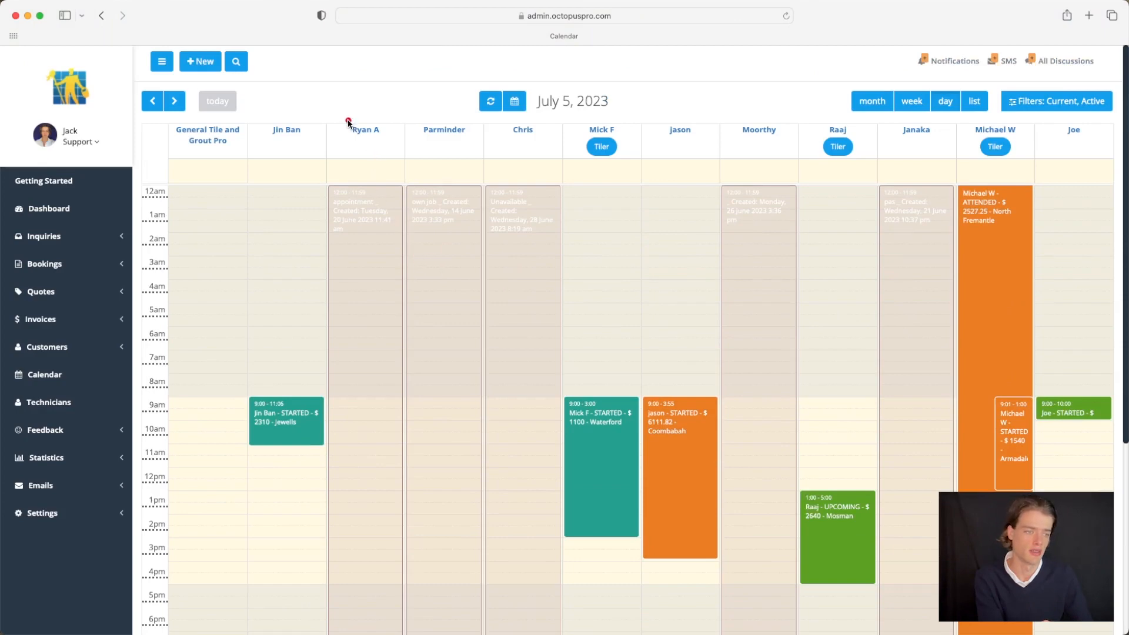
click(356, 146)
click(440, 149)
click(510, 149)
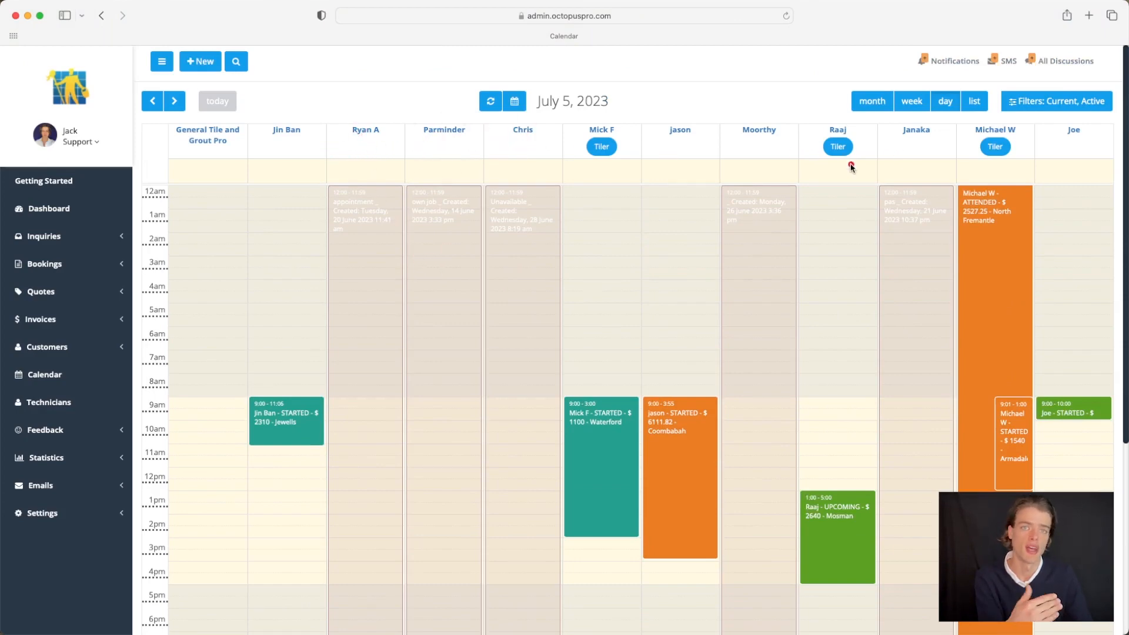
click(901, 150)
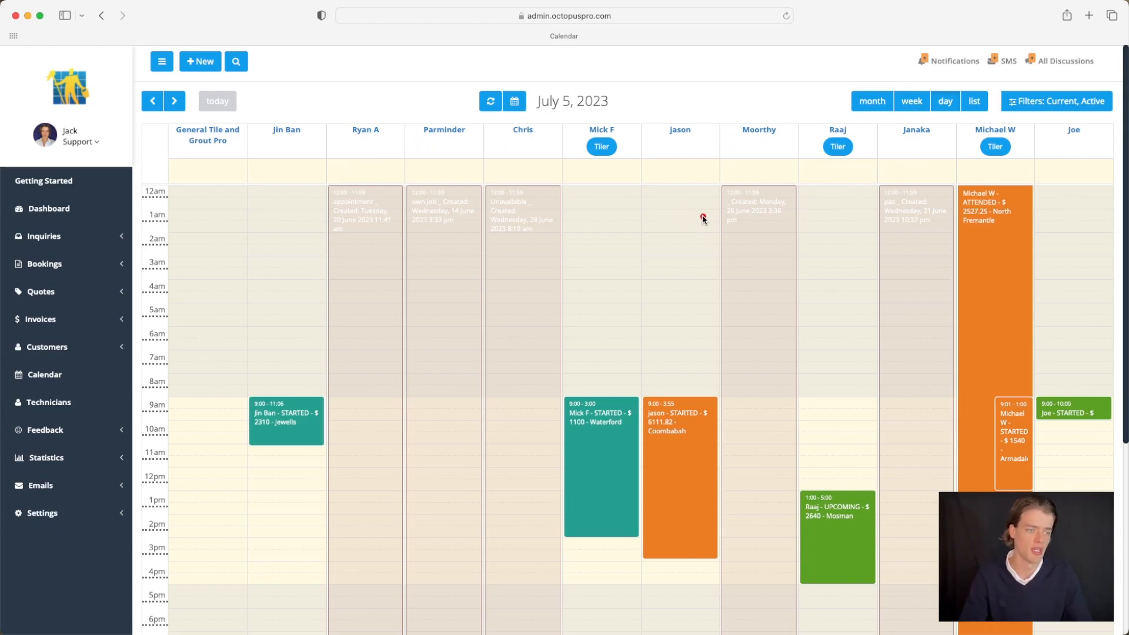
Return to the week view for July 2–8, 2023 and look over its bookings again.
click(906, 104)
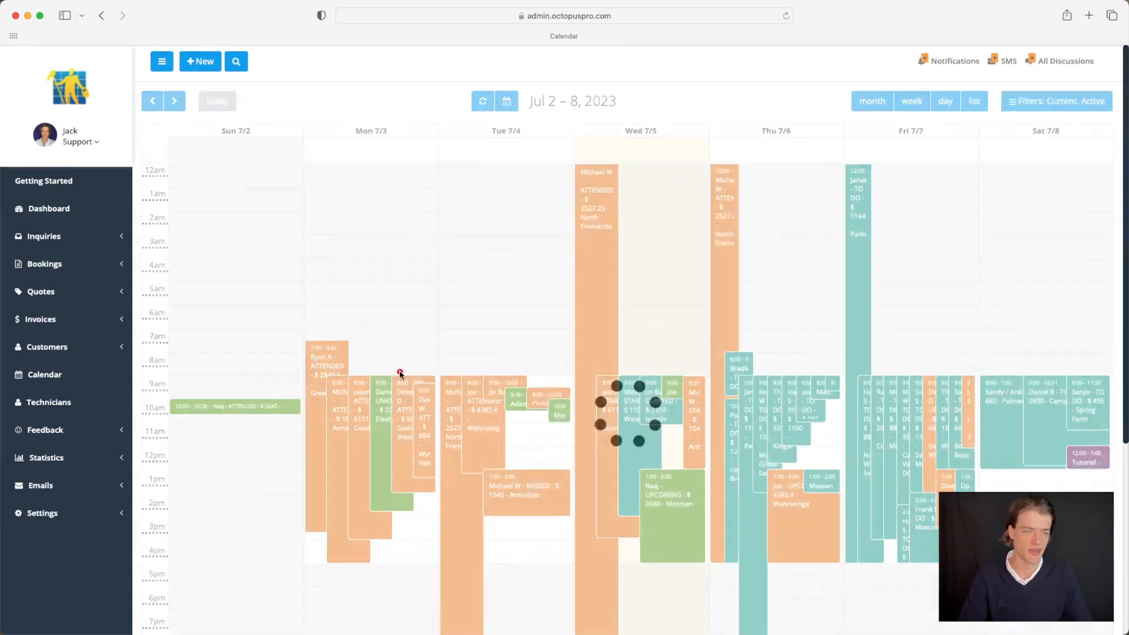
scroll(437, 361, down, 3)
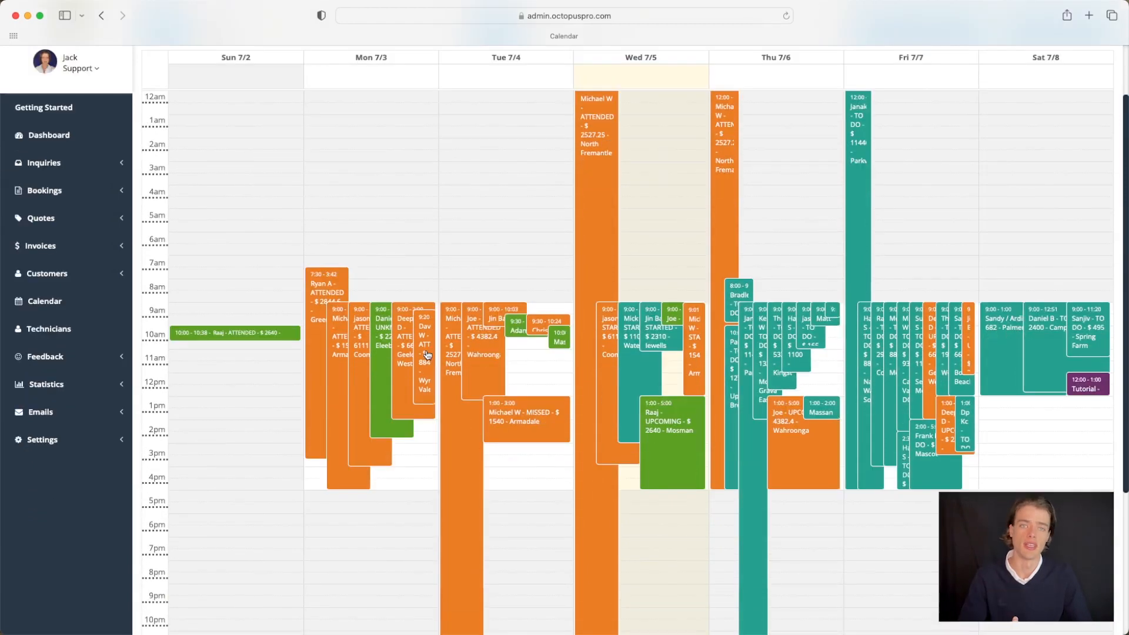
scroll(530, 306, up, 3)
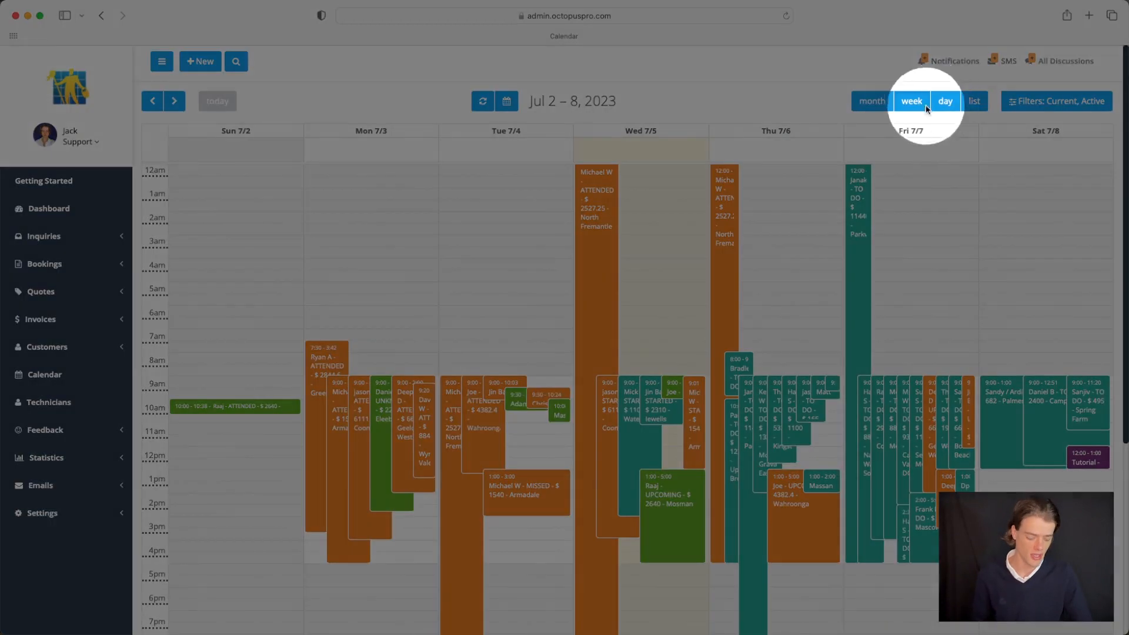
Show the week's bookings as a list and read through the entries from Sunday to Saturday.
click(972, 101)
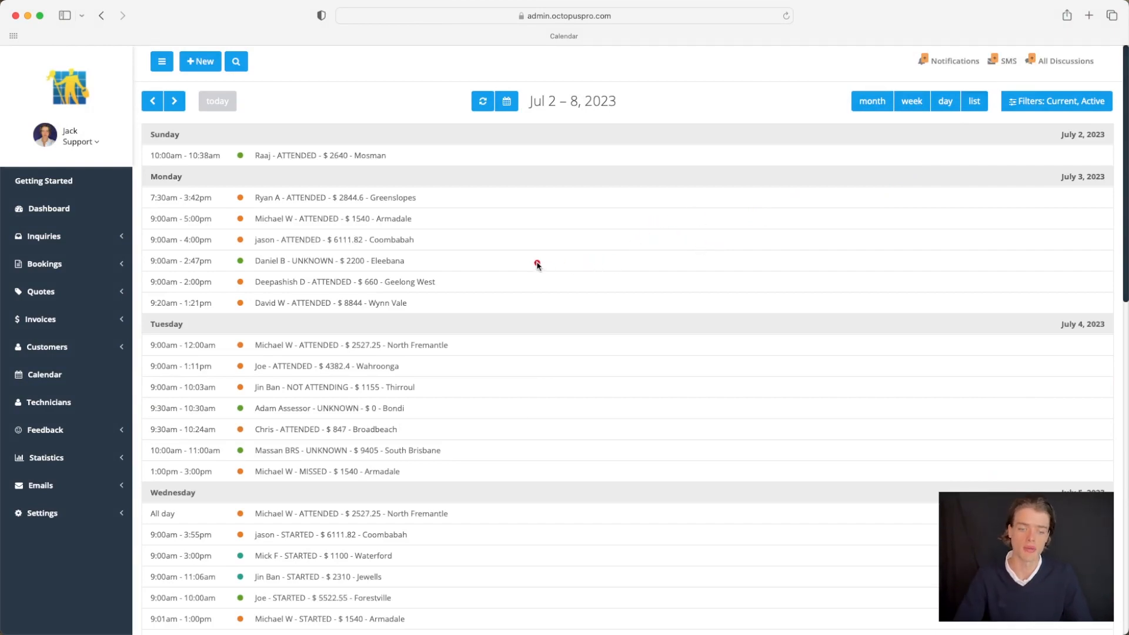
scroll(527, 276, down, 5)
scroll(447, 289, down, 10)
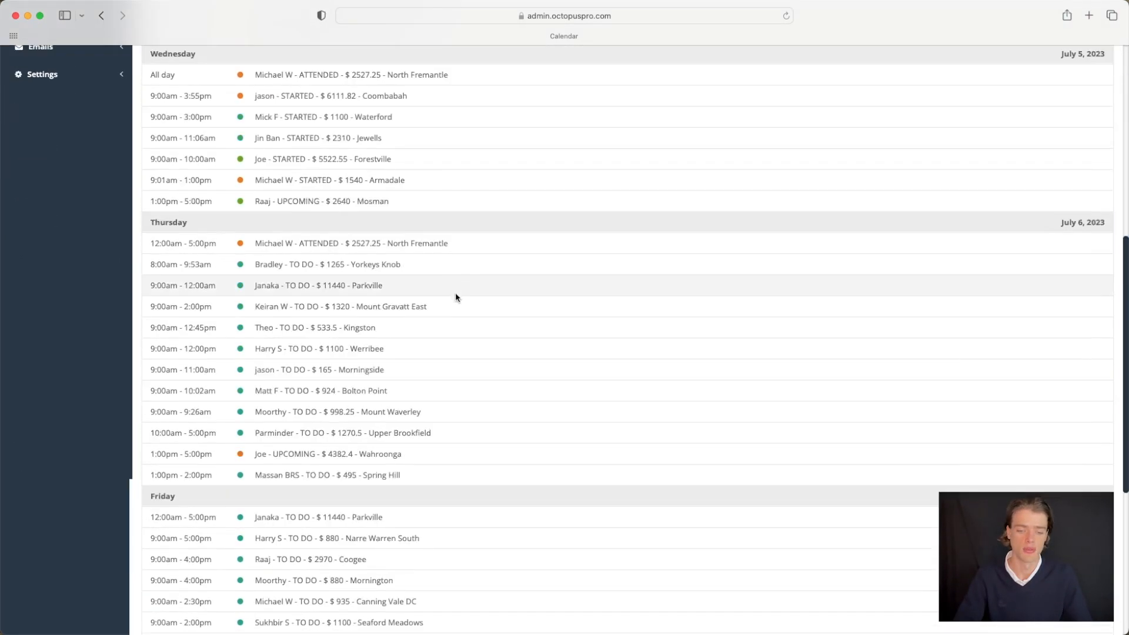
scroll(453, 288, down, 2)
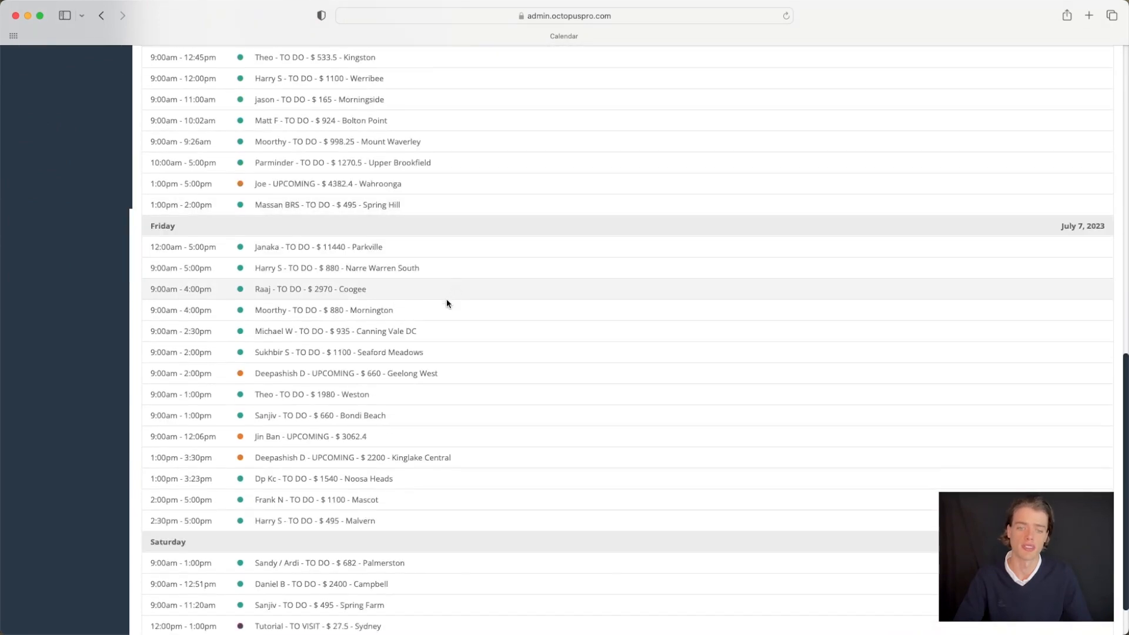
scroll(450, 295, up, 20)
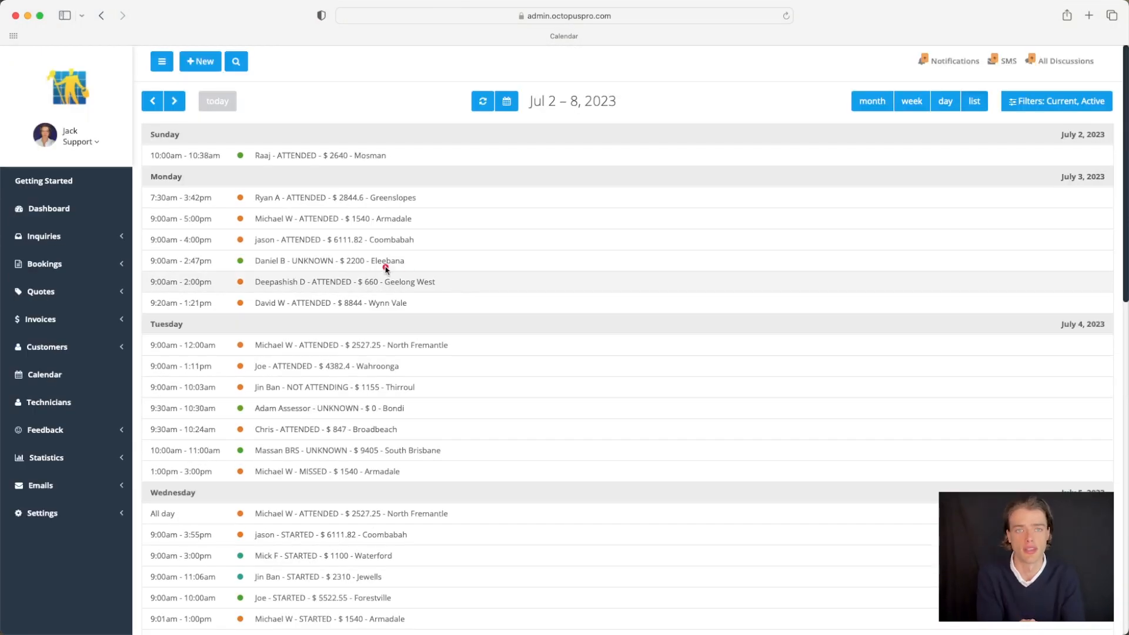
drag(625, 223, 626, 223)
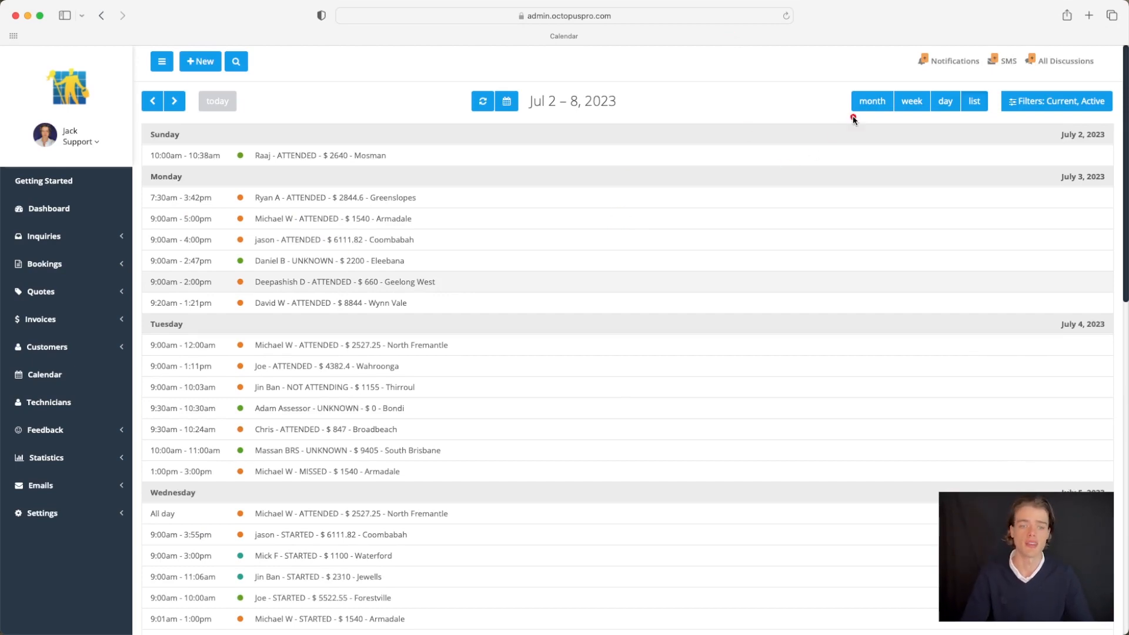
Return the calendar to month view, open its filters and look through the available Service options.
click(872, 101)
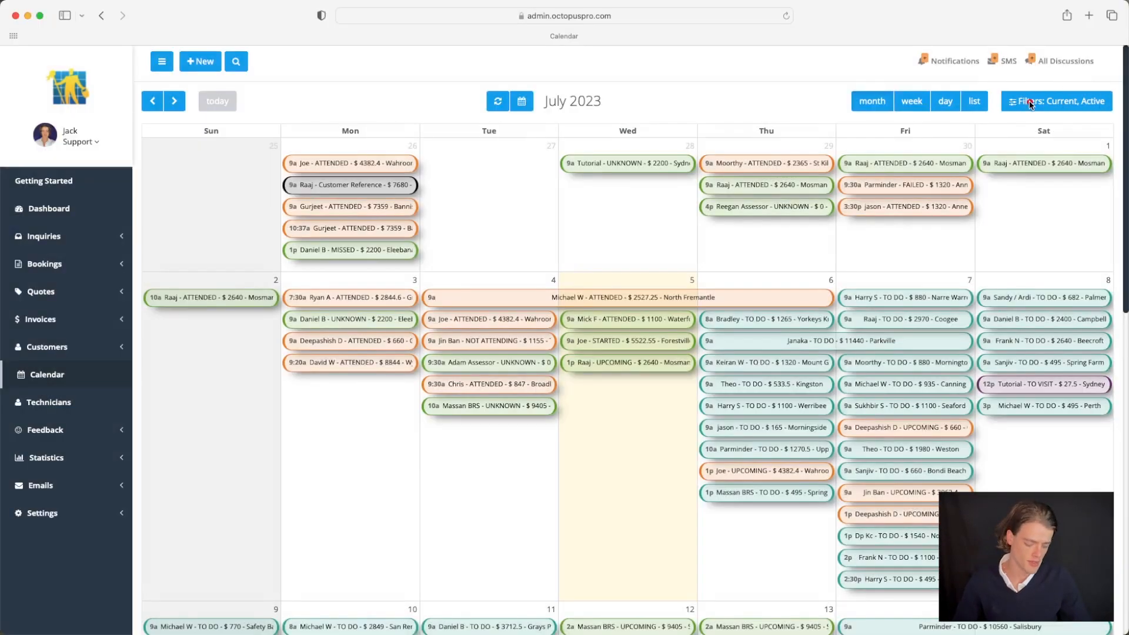
click(1031, 104)
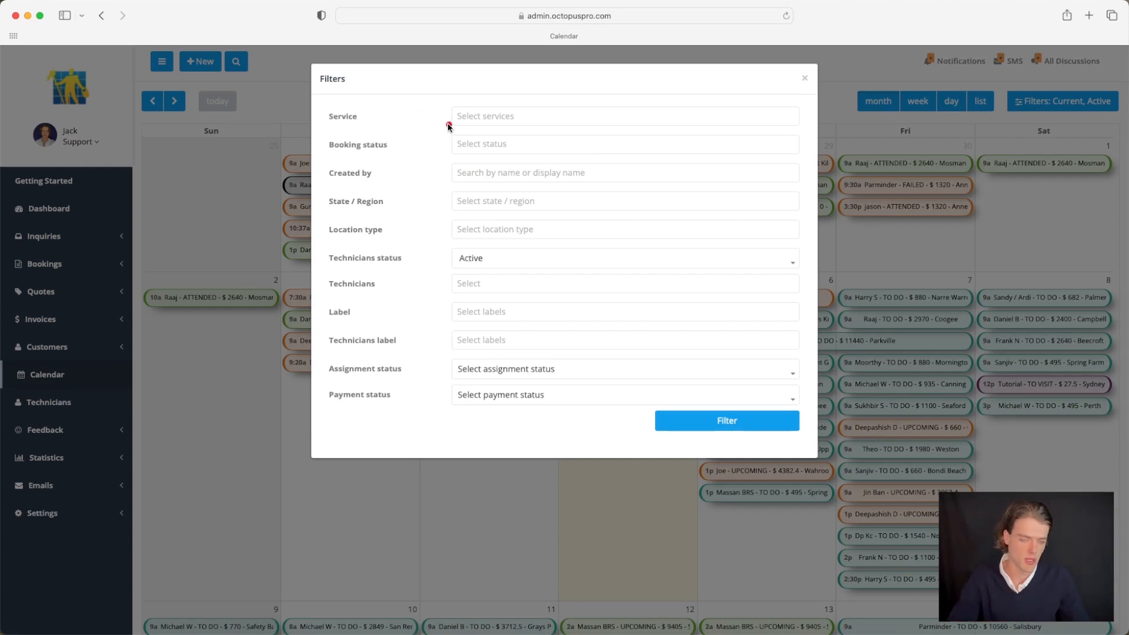
click(471, 121)
scroll(495, 162, down, 5)
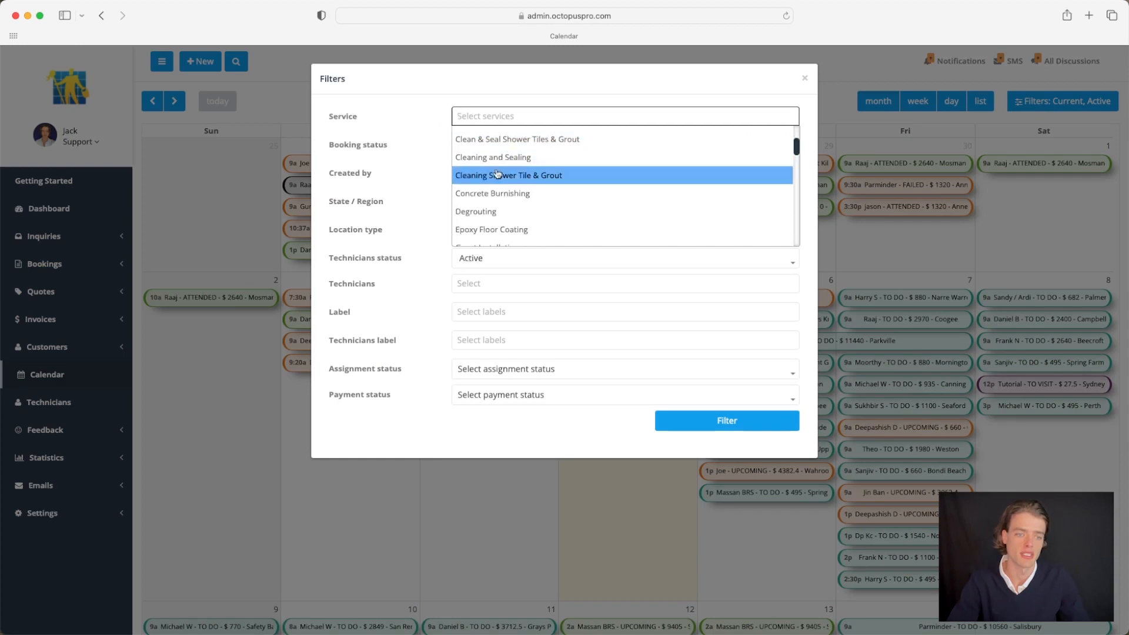
click(411, 143)
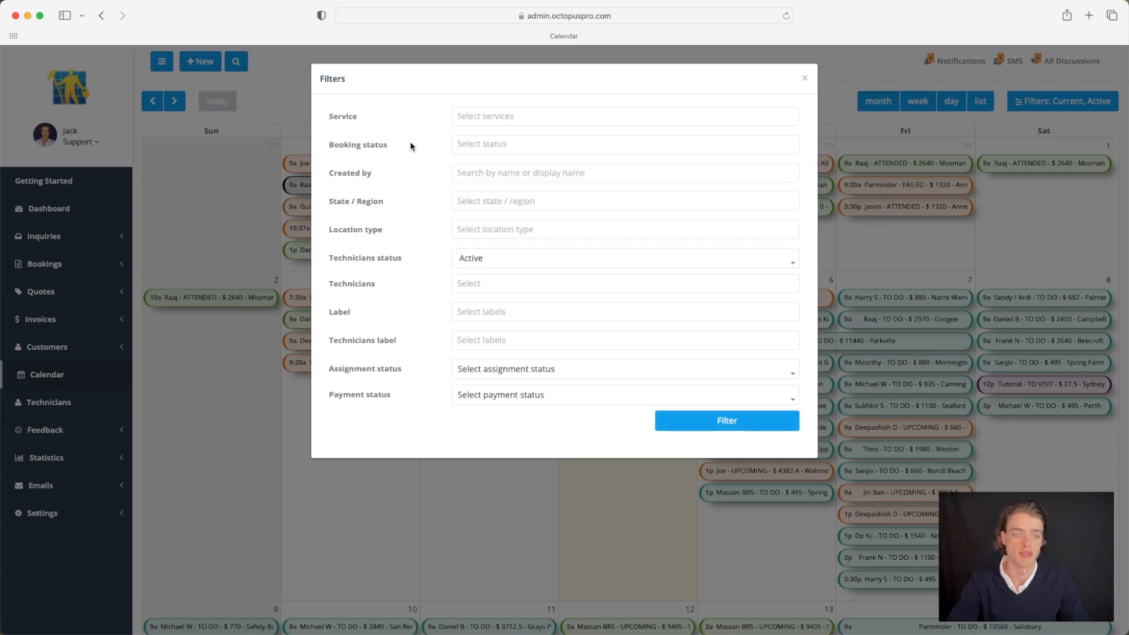
Look through the options offered by the Booking status and Created by filters.
click(471, 146)
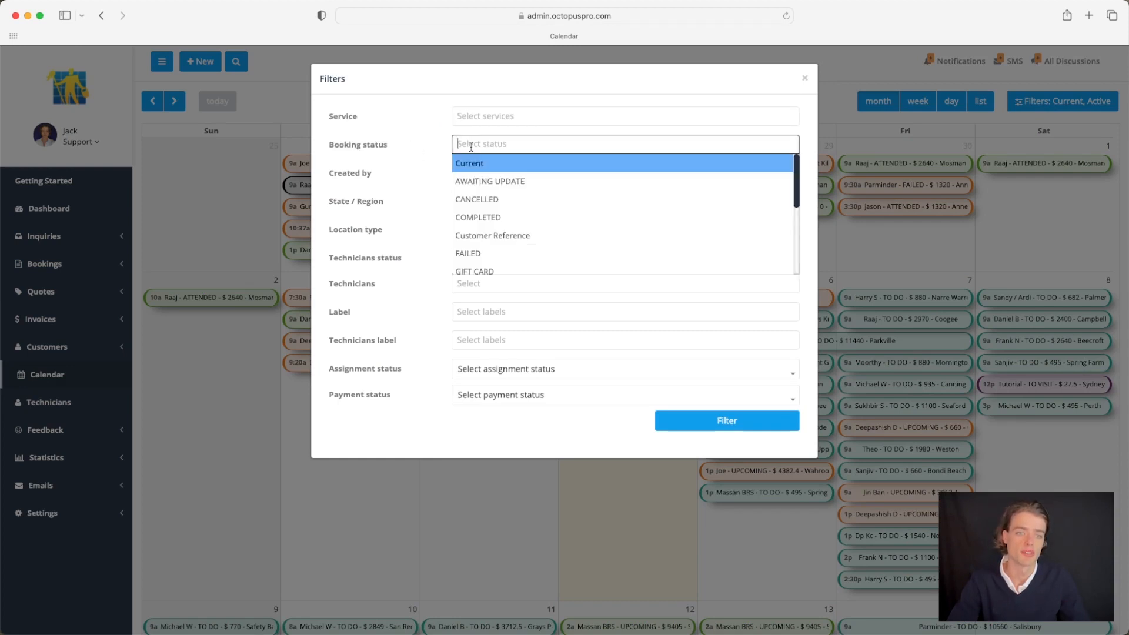
scroll(453, 176, down, 5)
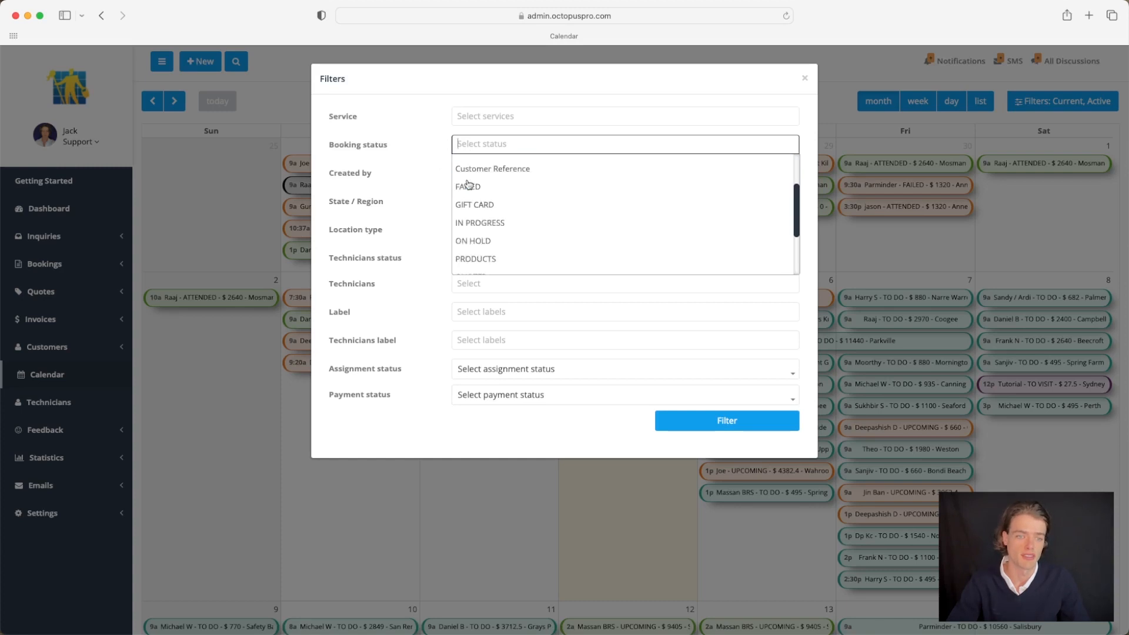
click(435, 191)
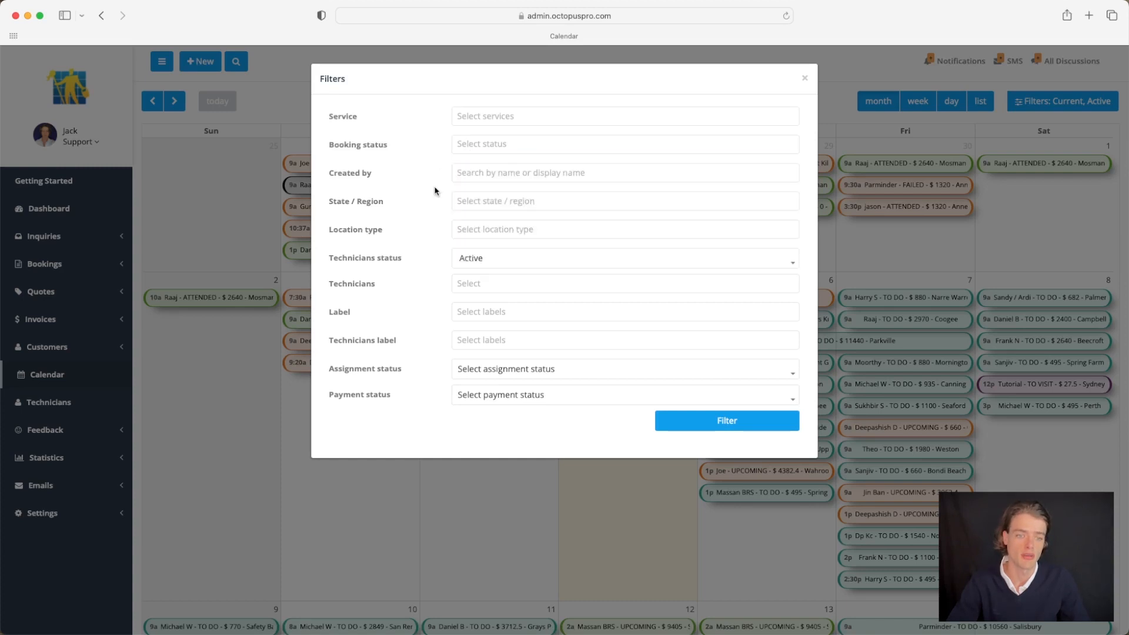
click(462, 175)
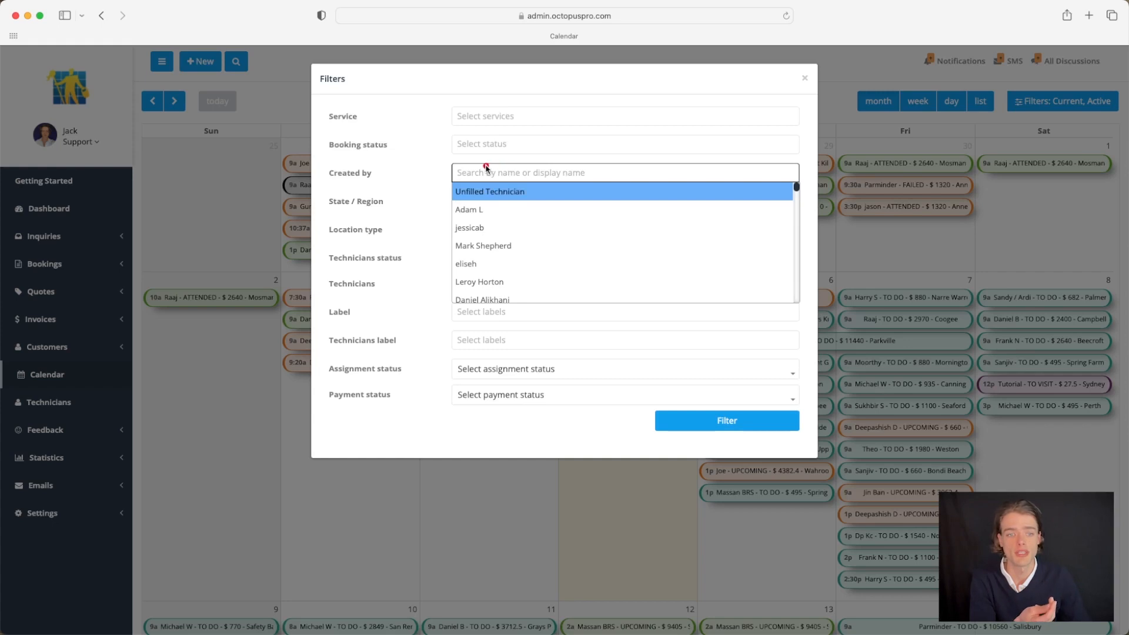
click(442, 187)
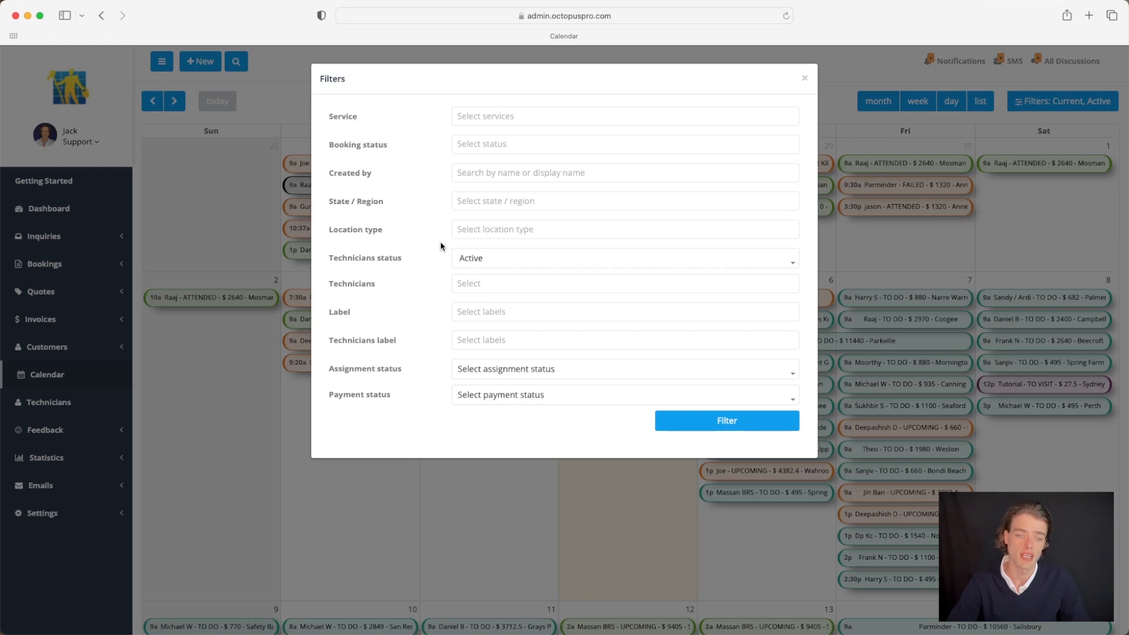
Look through the Location type, Technicians status and Technicians filters without changing their selections.
click(474, 228)
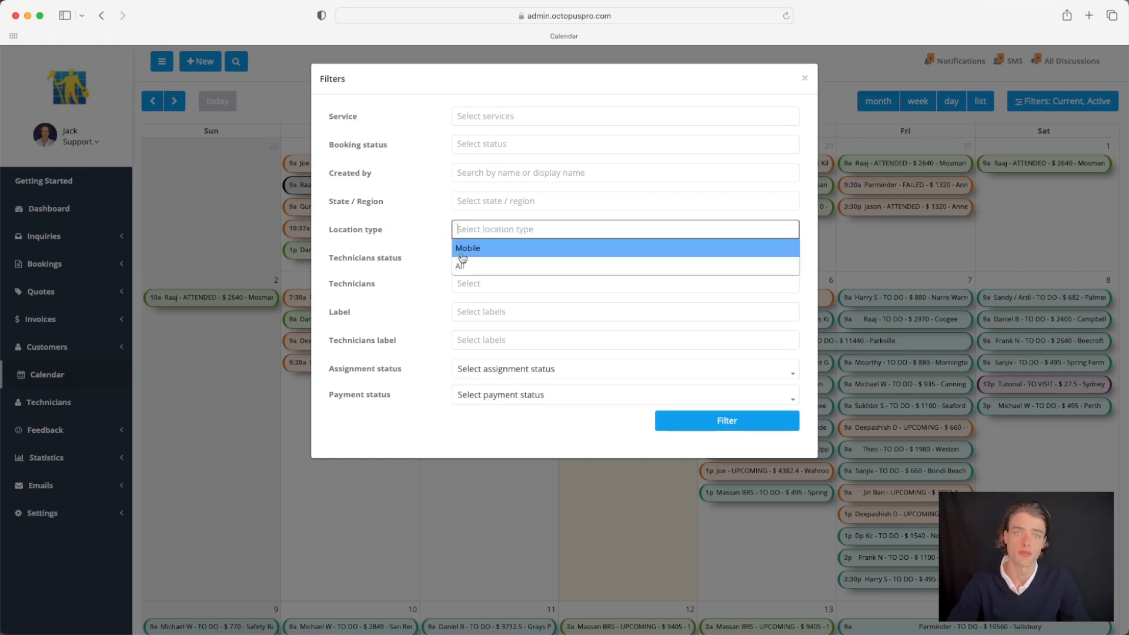
click(421, 227)
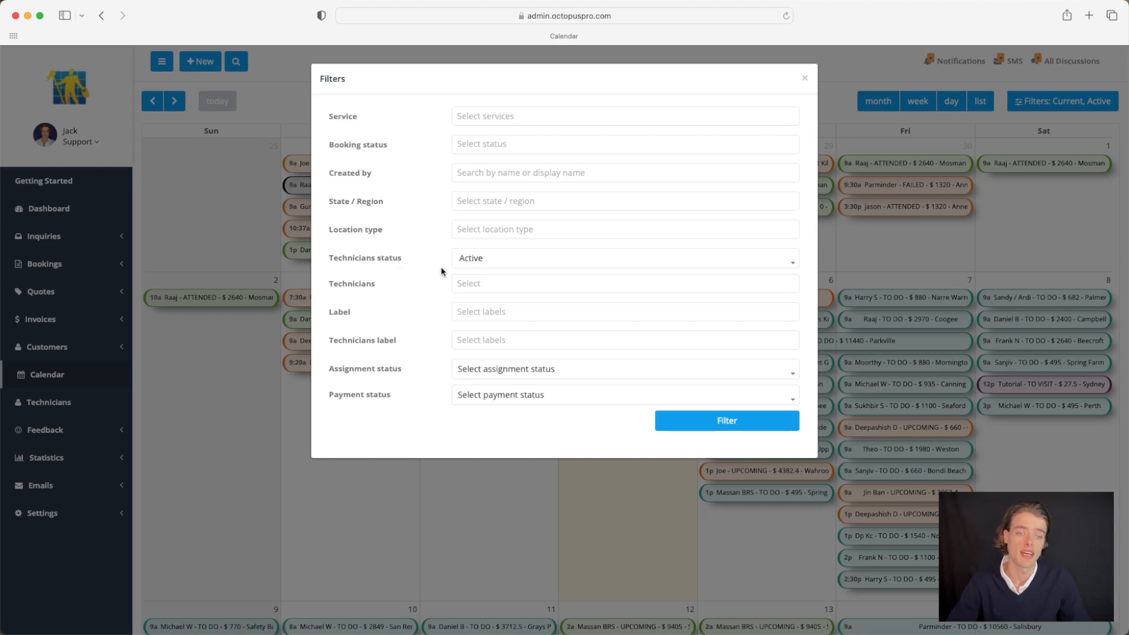
click(485, 263)
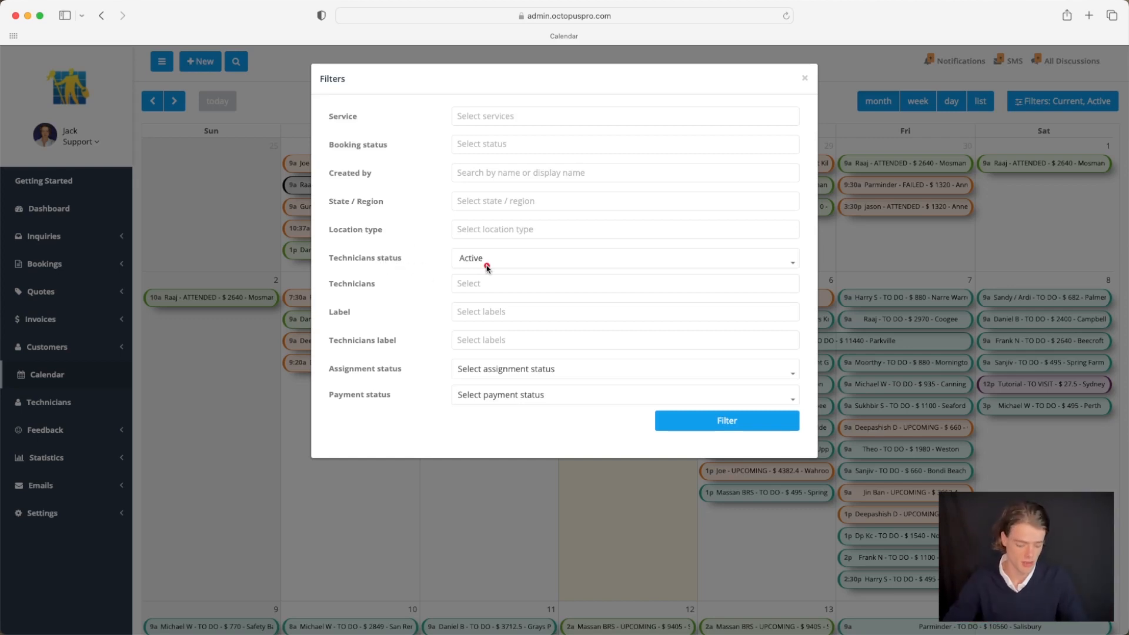
click(481, 284)
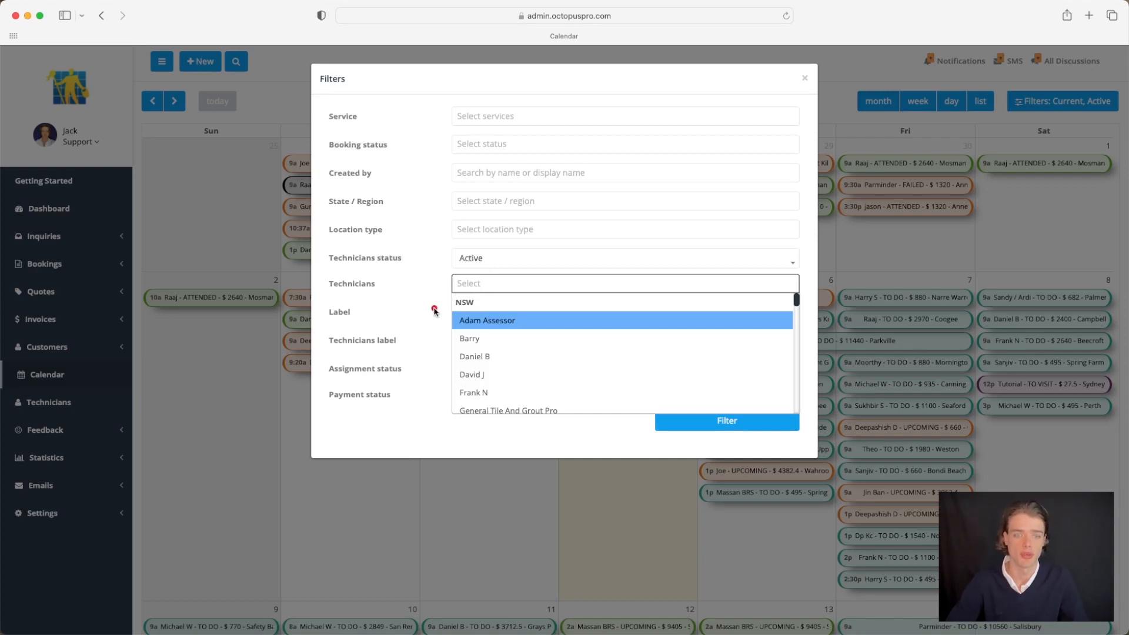
click(435, 311)
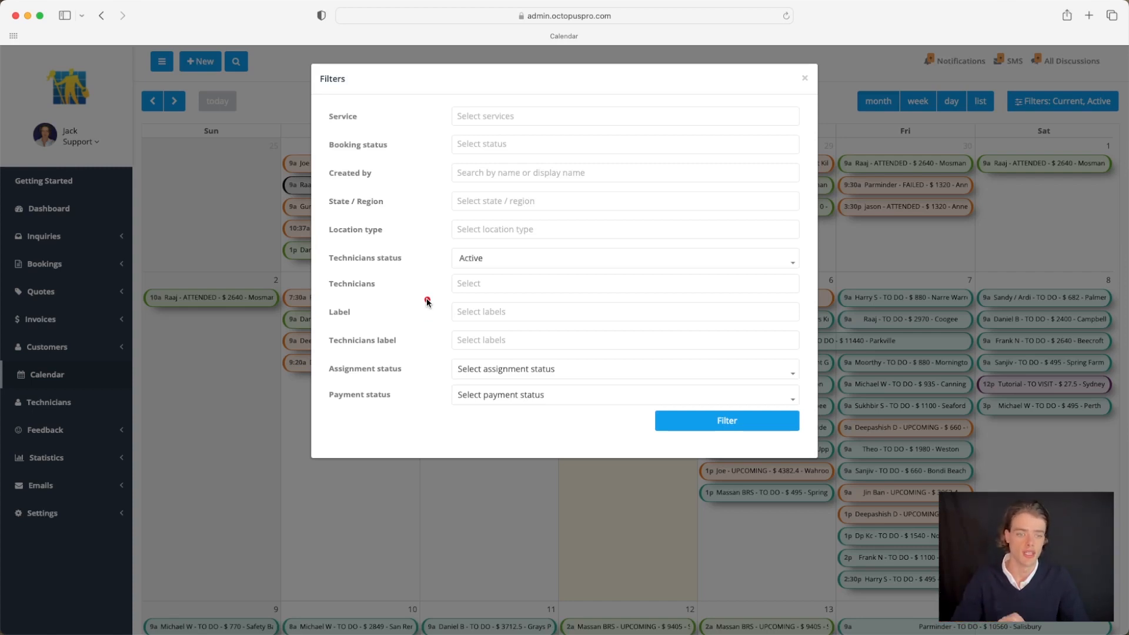
Browse the labels available in the Label and Technicians label filters.
click(484, 312)
scroll(494, 347, down, 3)
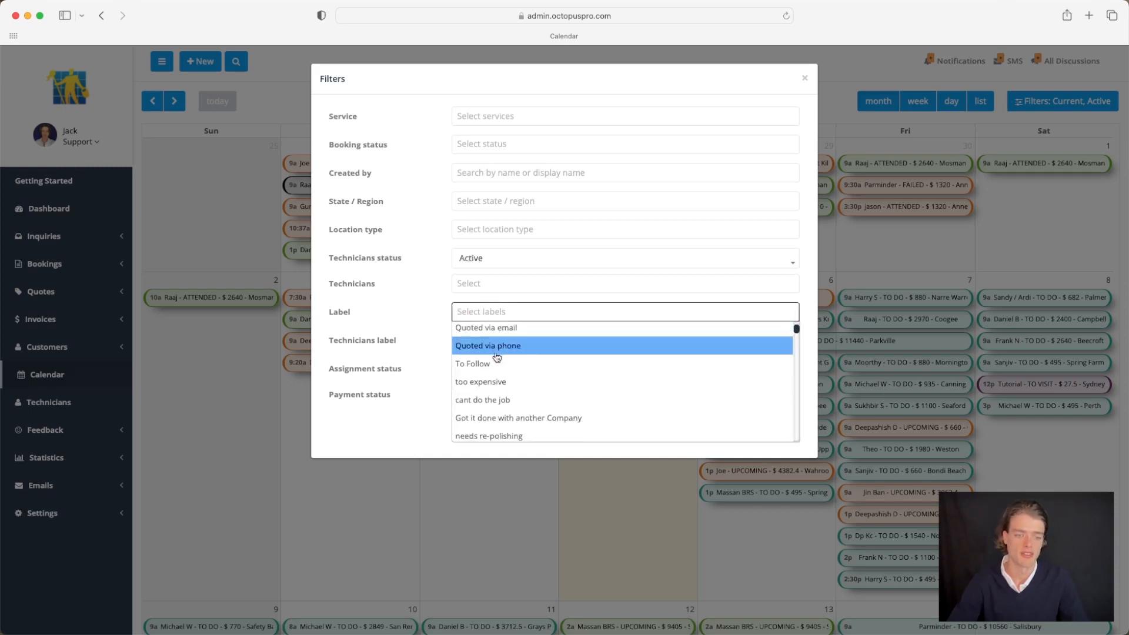
scroll(497, 357, down, 5)
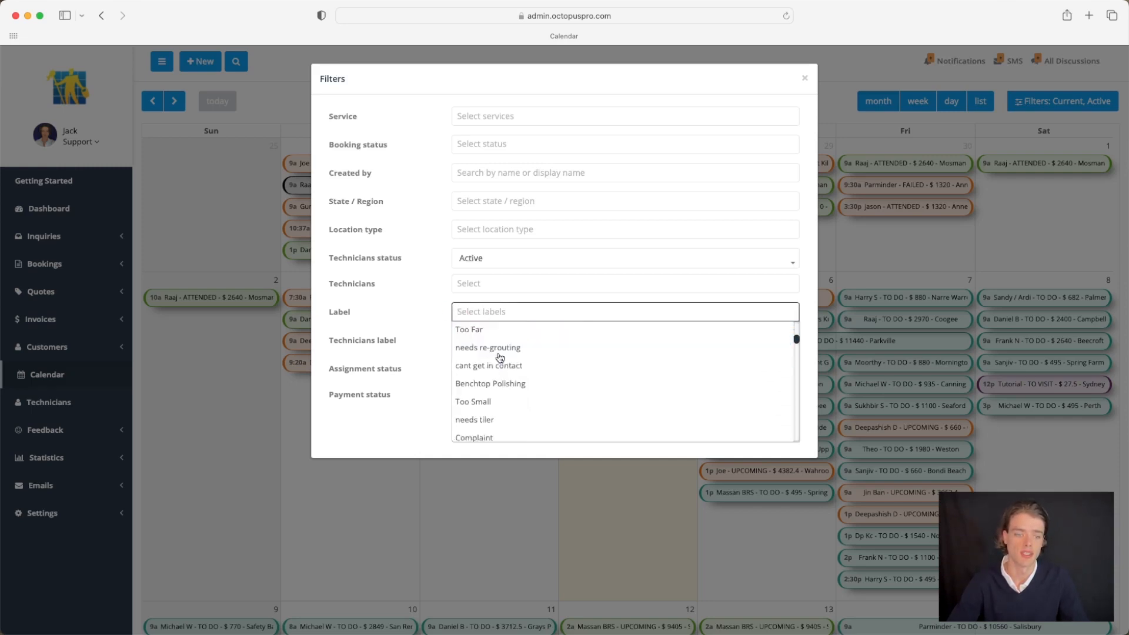
scroll(500, 357, up, 10)
click(400, 323)
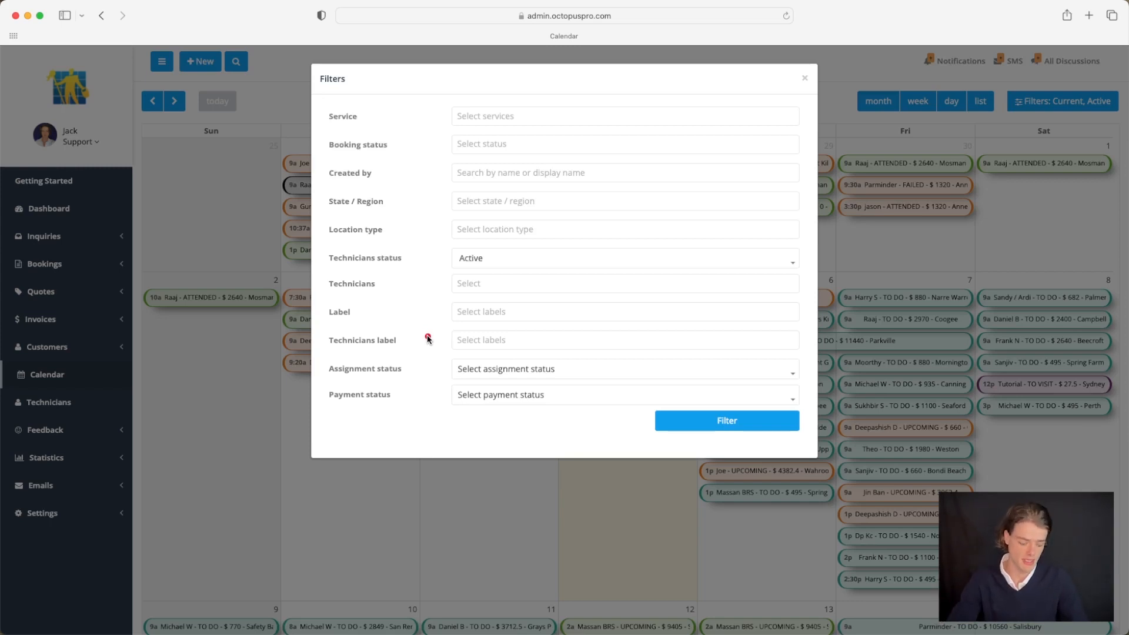
click(471, 339)
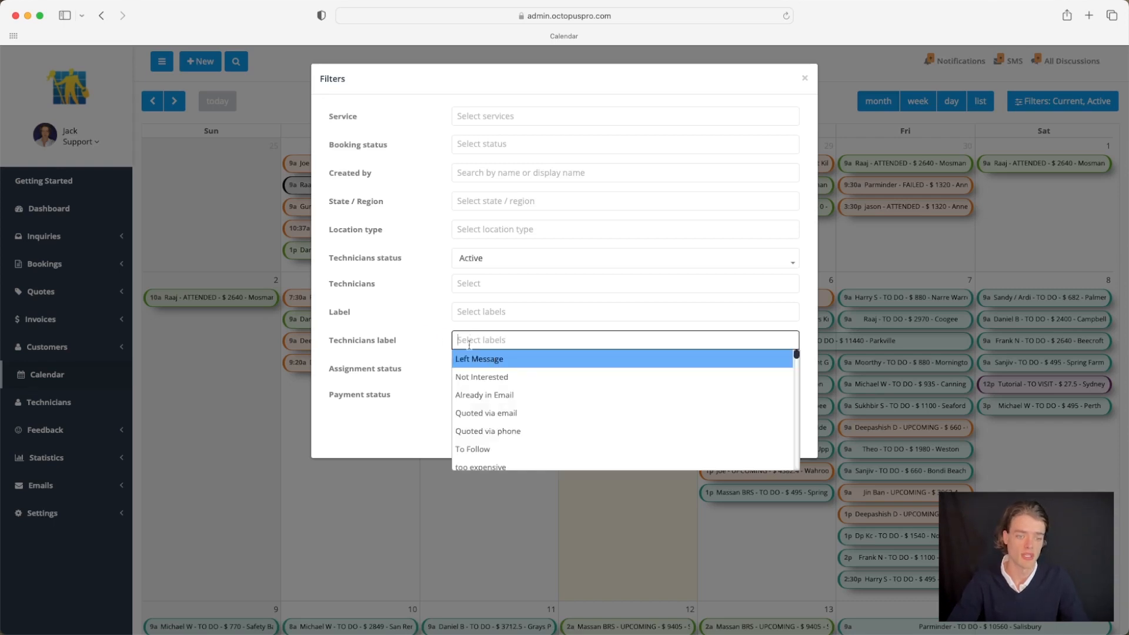
click(423, 340)
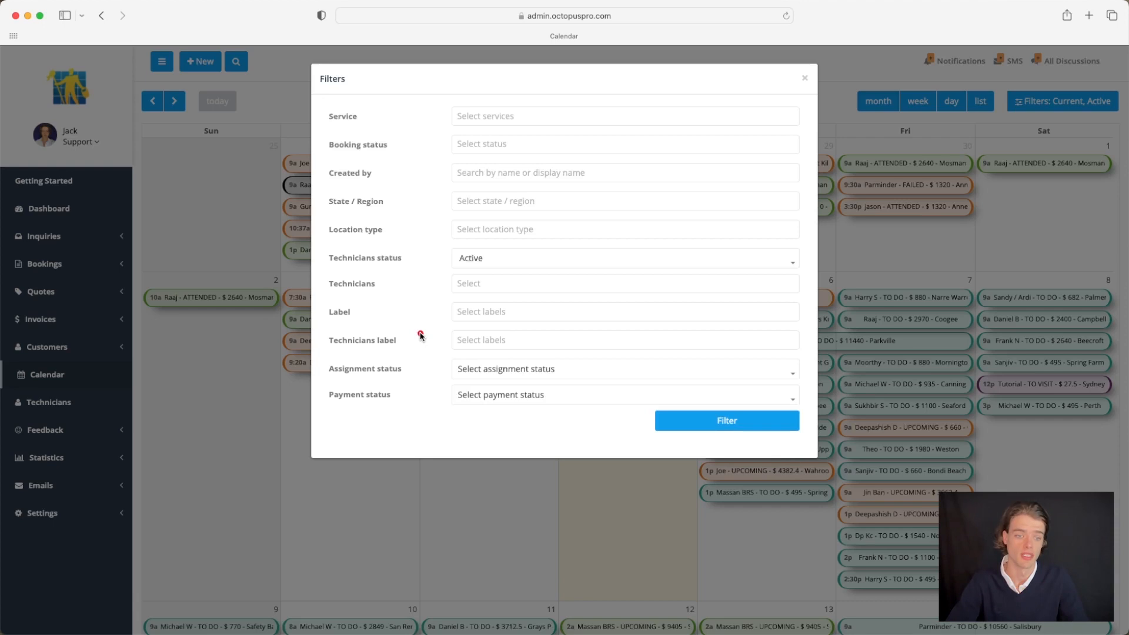
Look through the Assignment status filter options and set the filter to Pending.
click(457, 374)
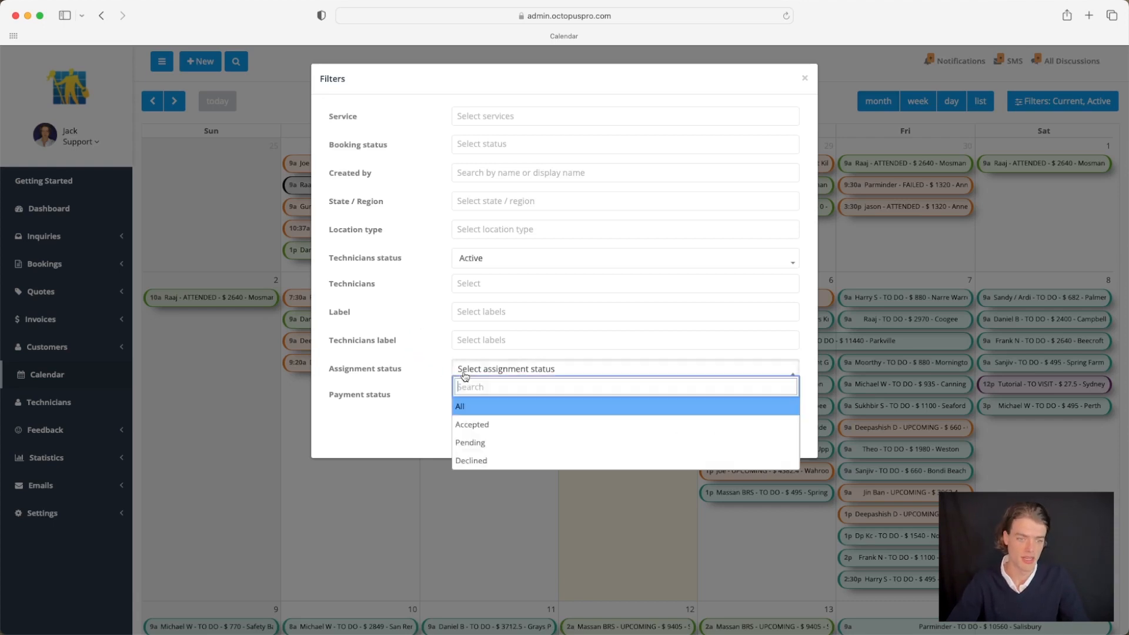
click(439, 369)
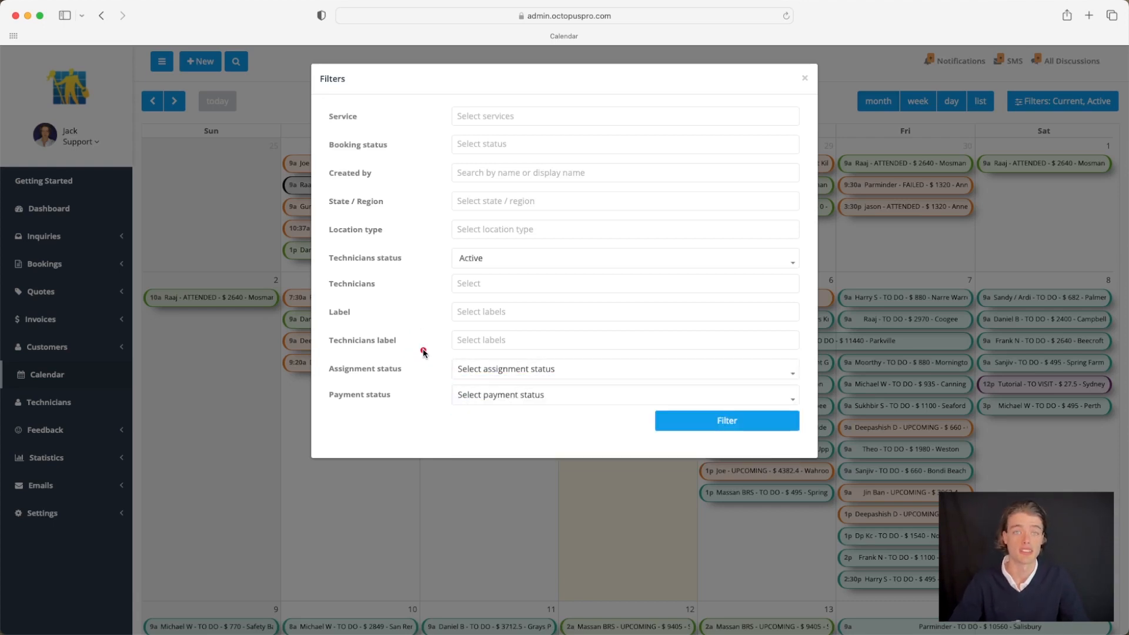
click(471, 370)
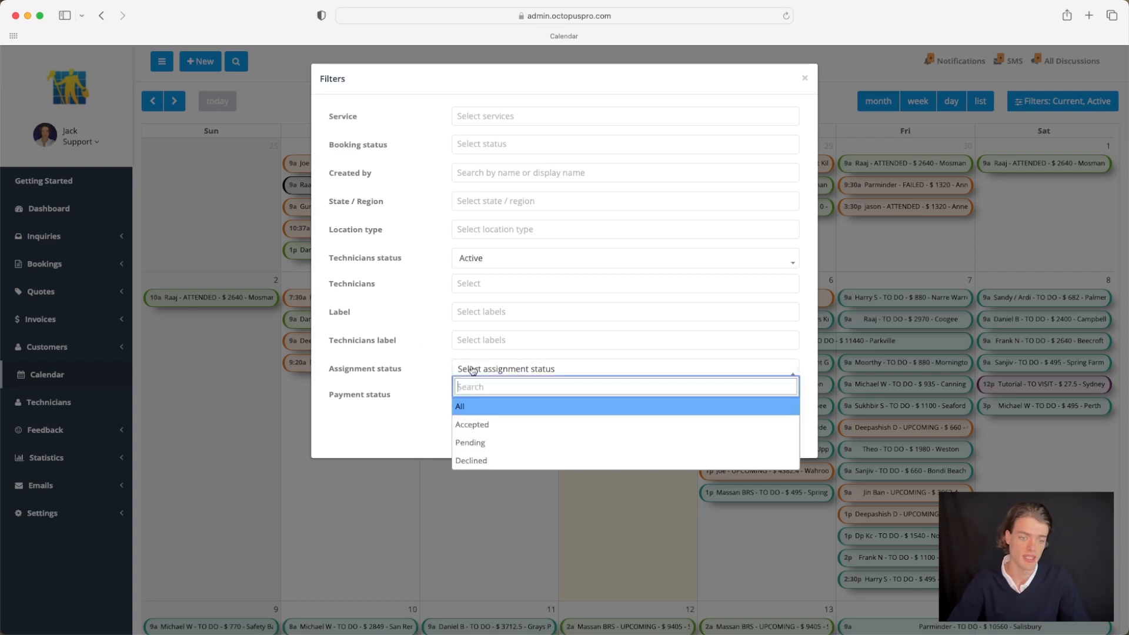
click(479, 442)
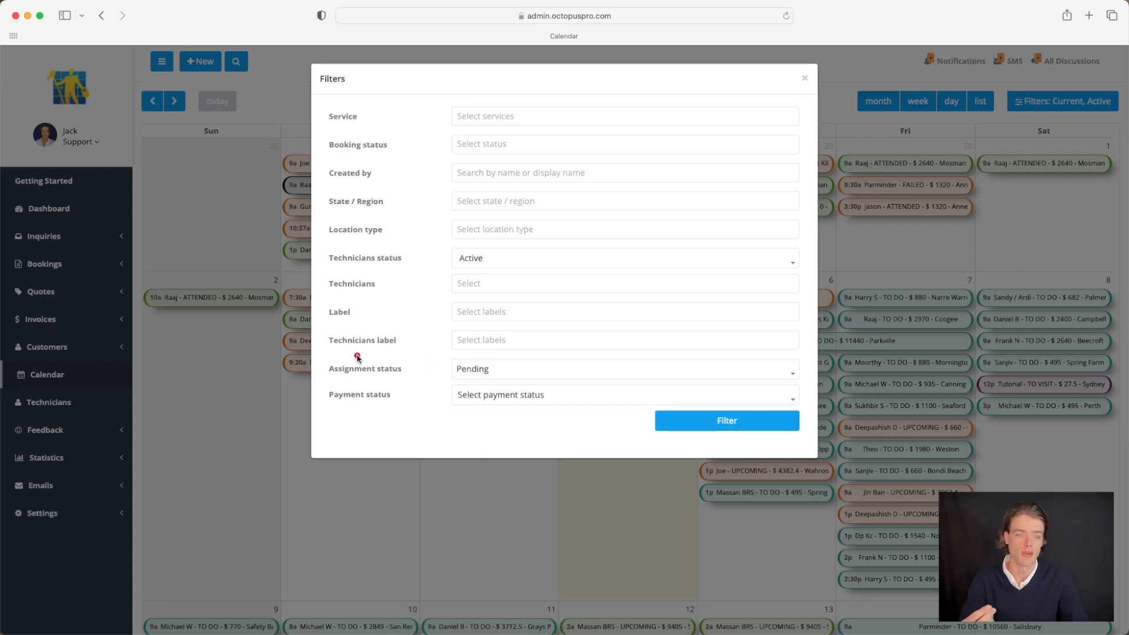
click(491, 371)
click(398, 419)
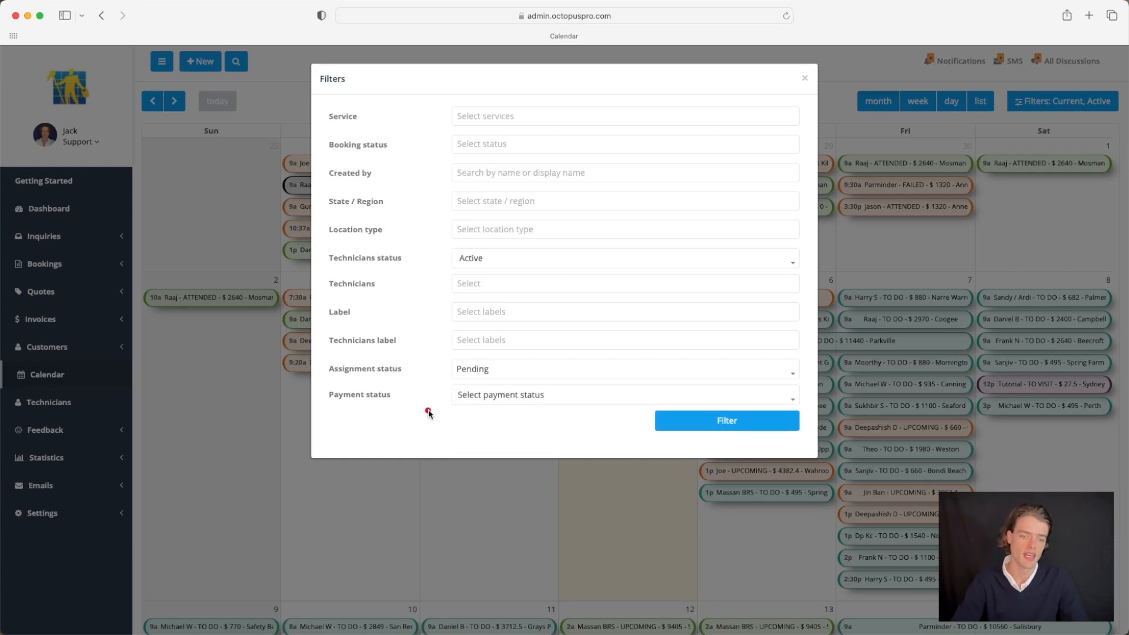
Set the Assignment status filter to All and the Payment status filter to Unpaid.
click(474, 395)
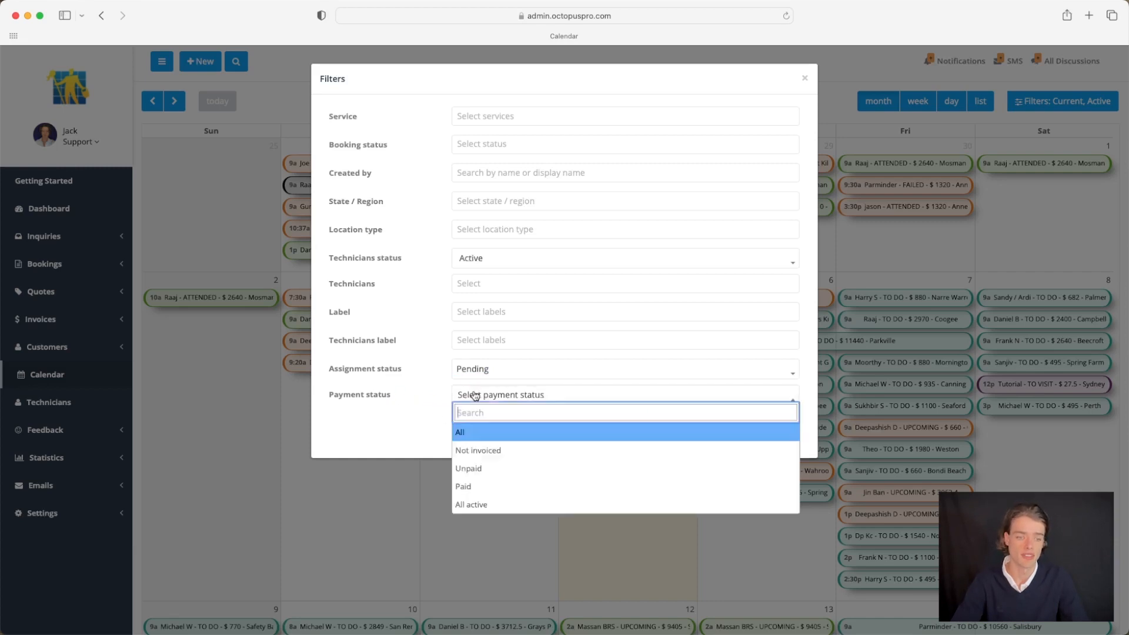
click(426, 406)
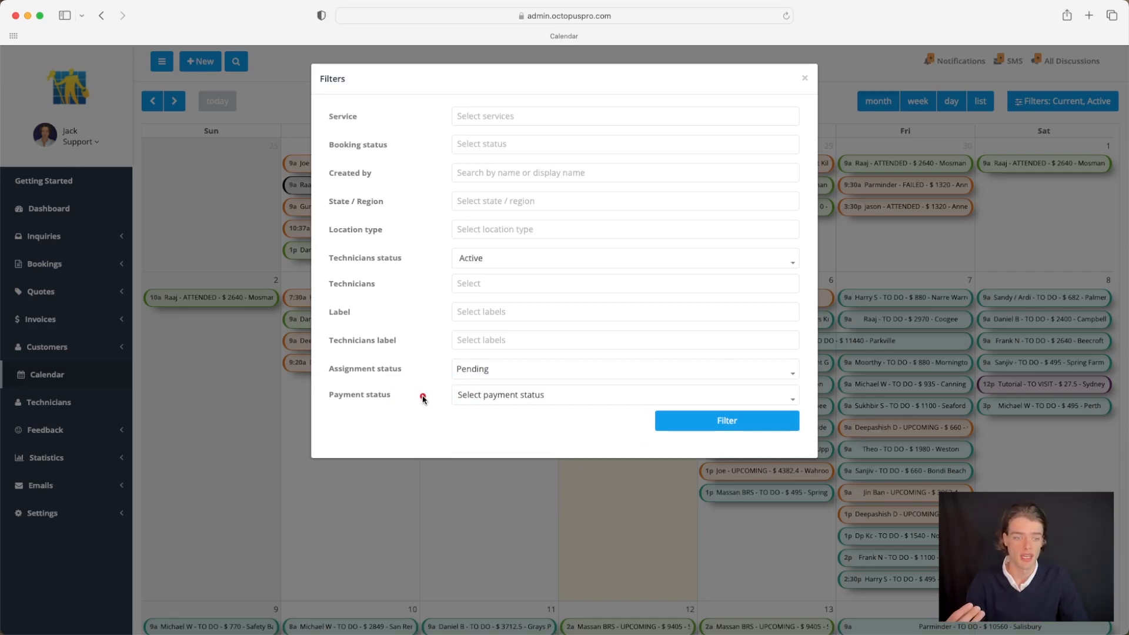
click(486, 370)
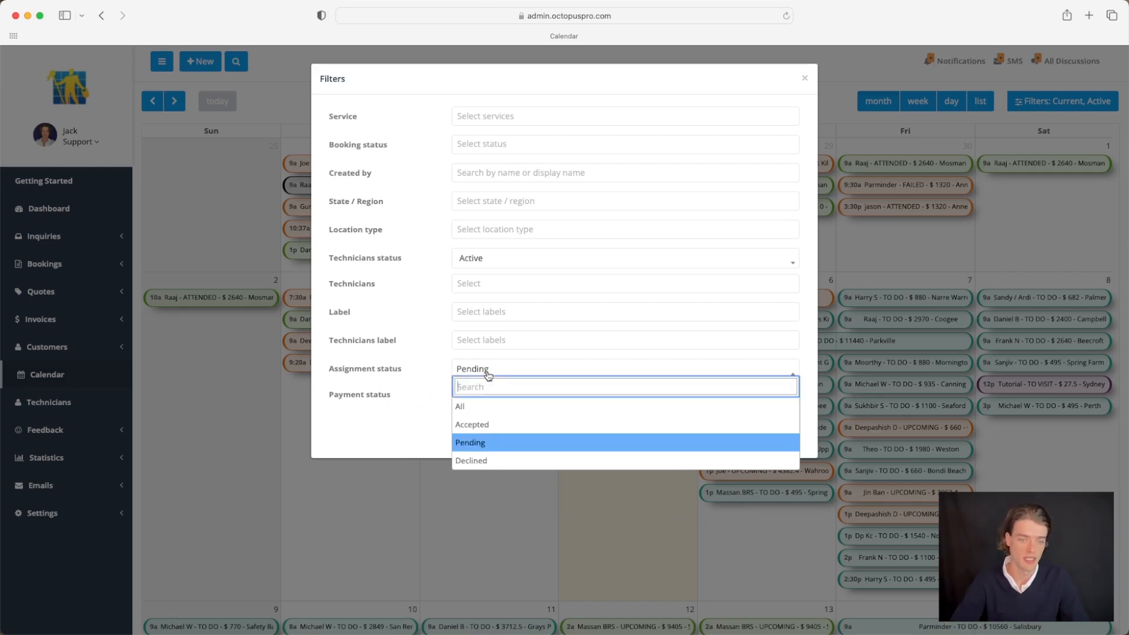
click(482, 404)
click(486, 399)
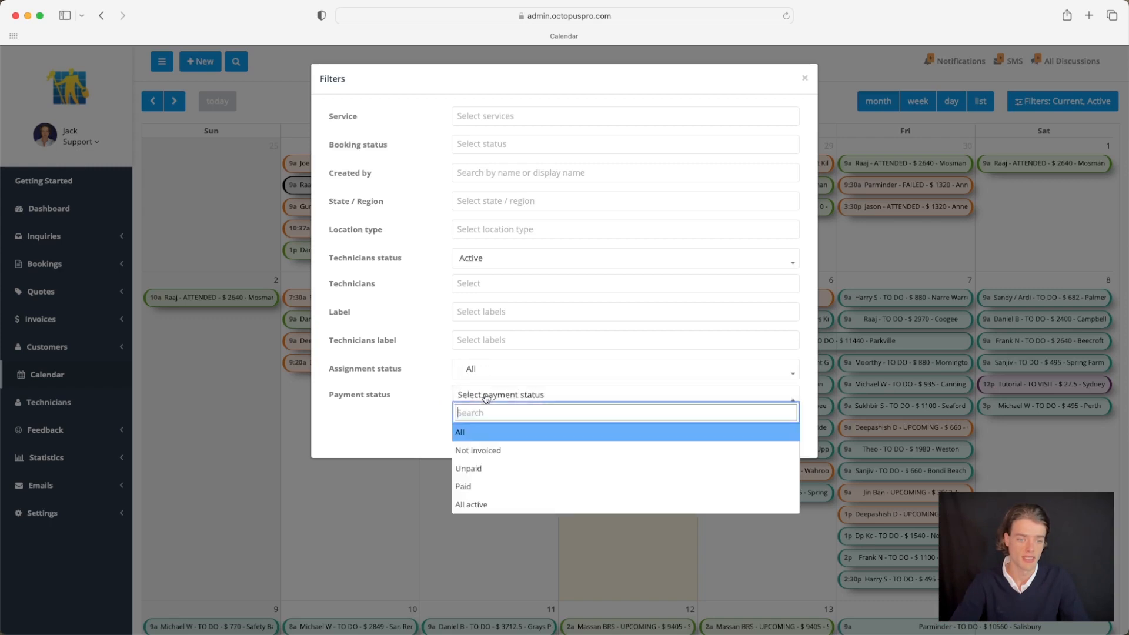
click(483, 468)
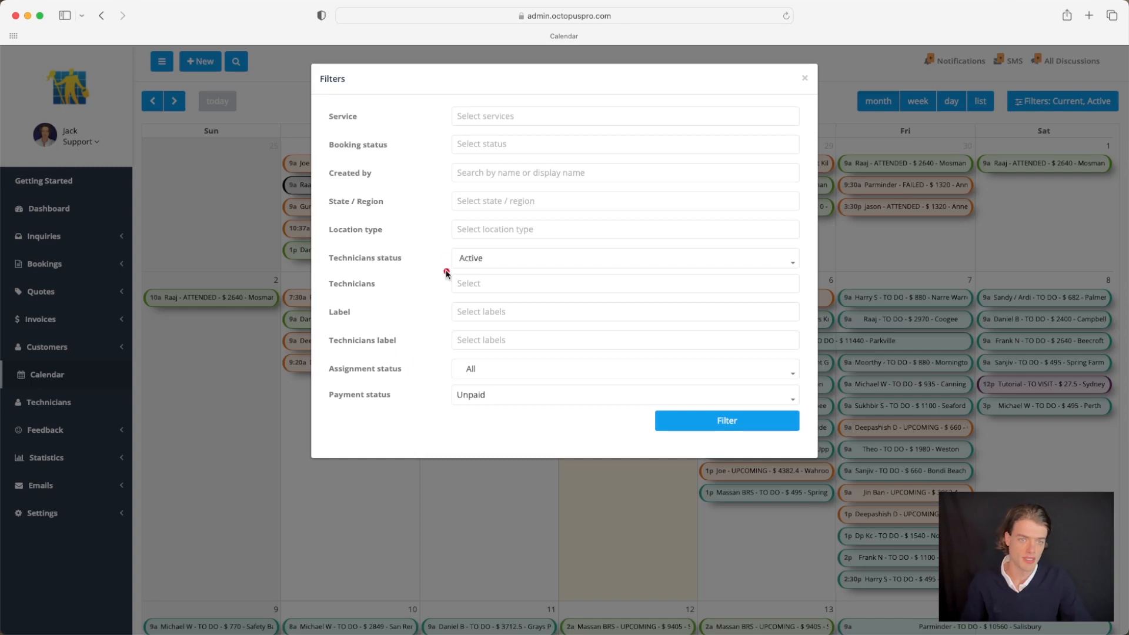
Look through the booking statuses again and set the Booking status filter to COMPLETED.
click(502, 142)
scroll(520, 200, down, 2)
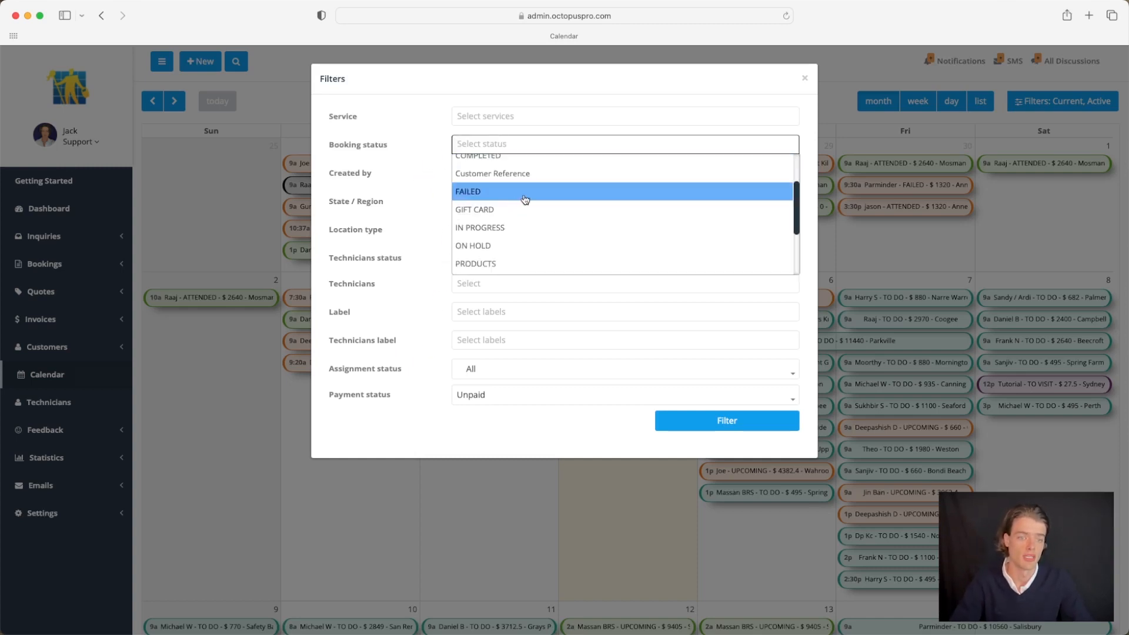
scroll(525, 200, up, 2)
click(541, 176)
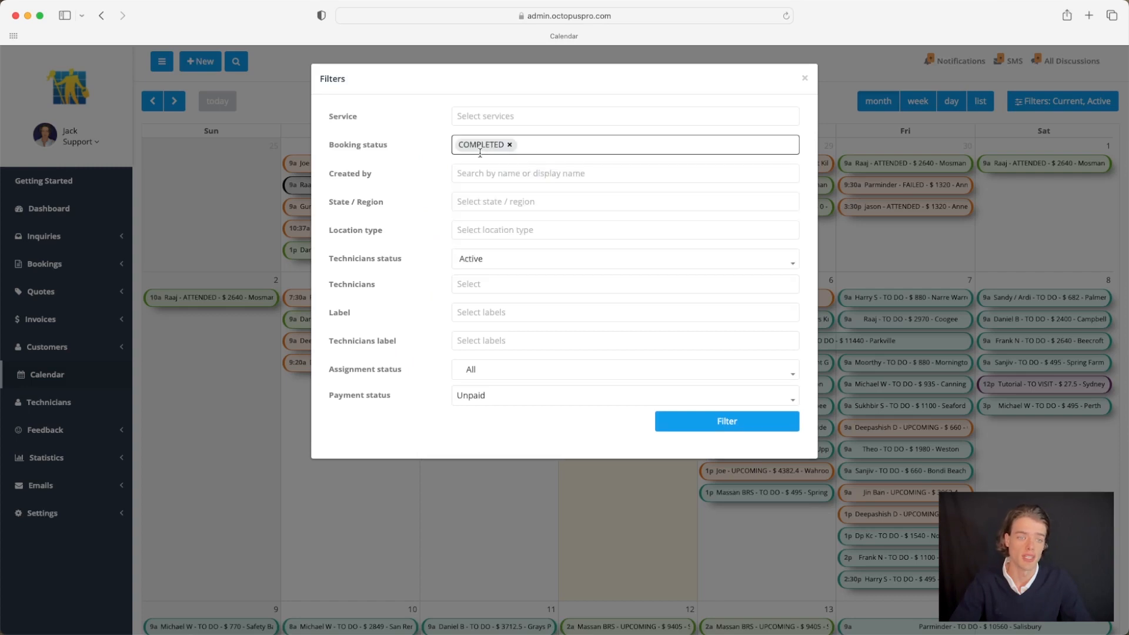
click(422, 215)
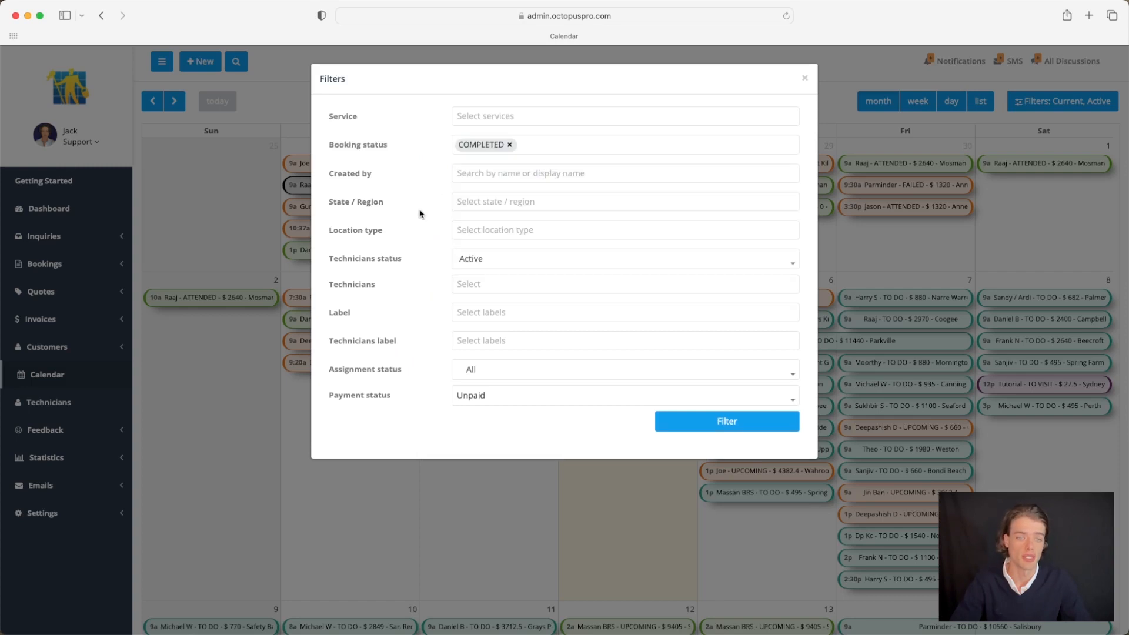
Set the Payment status filter to All, then apply the filters and look over the matching bookings in the July 2023 calendar.
click(643, 404)
click(597, 433)
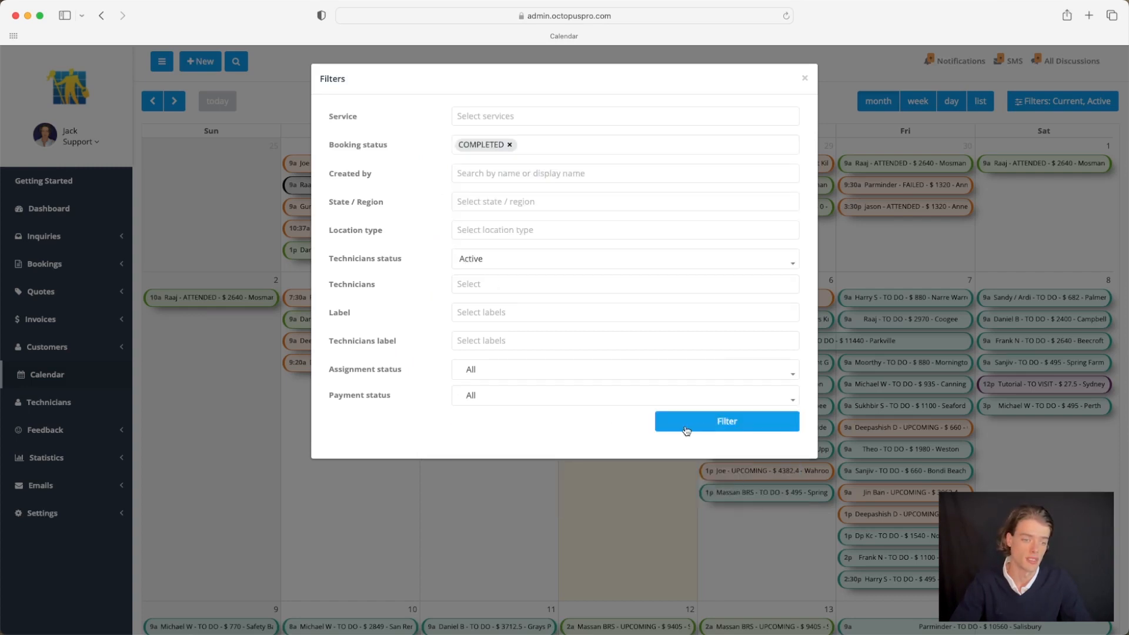
click(703, 427)
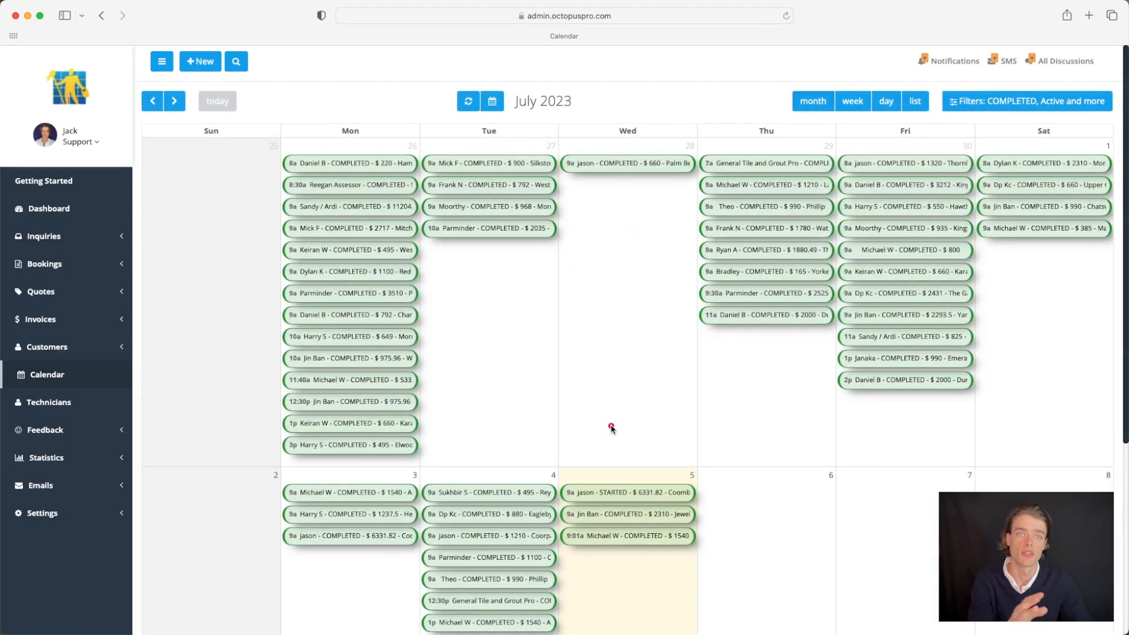
scroll(614, 400, down, 3)
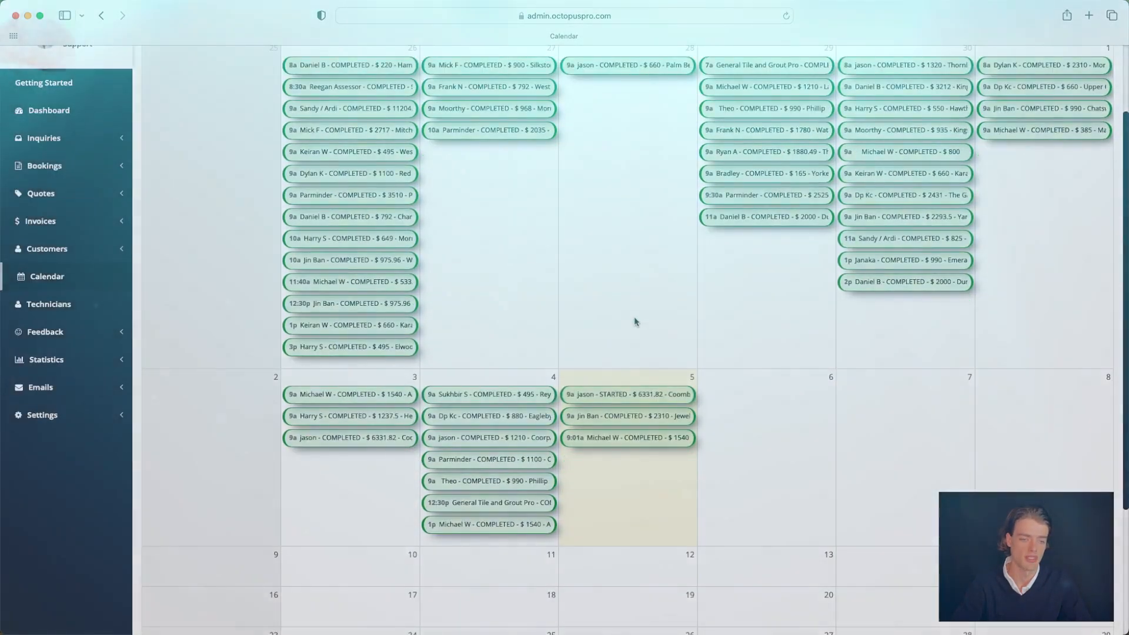
scroll(641, 308, up, 3)
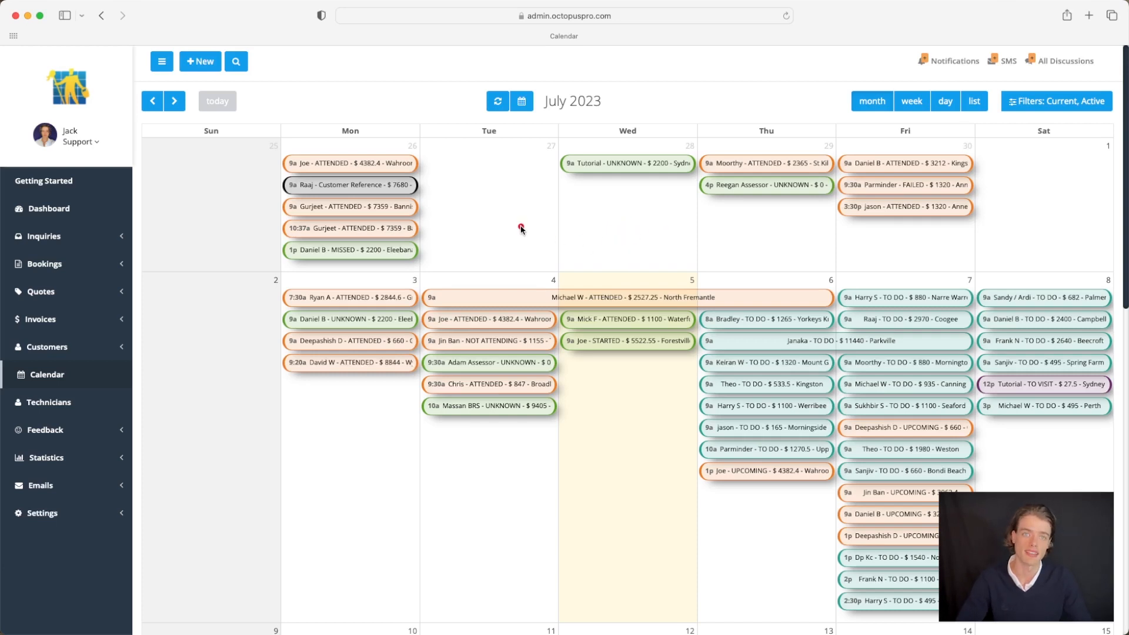
Open the actions available for the empty June 27, 2023 date in the month calendar.
click(547, 151)
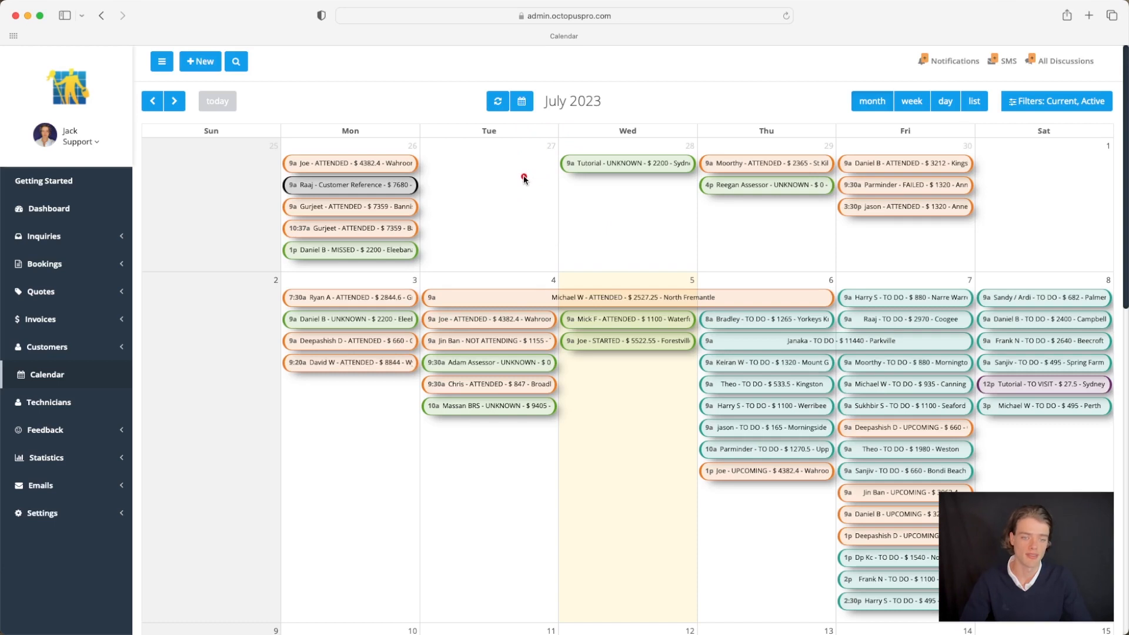
click(501, 200)
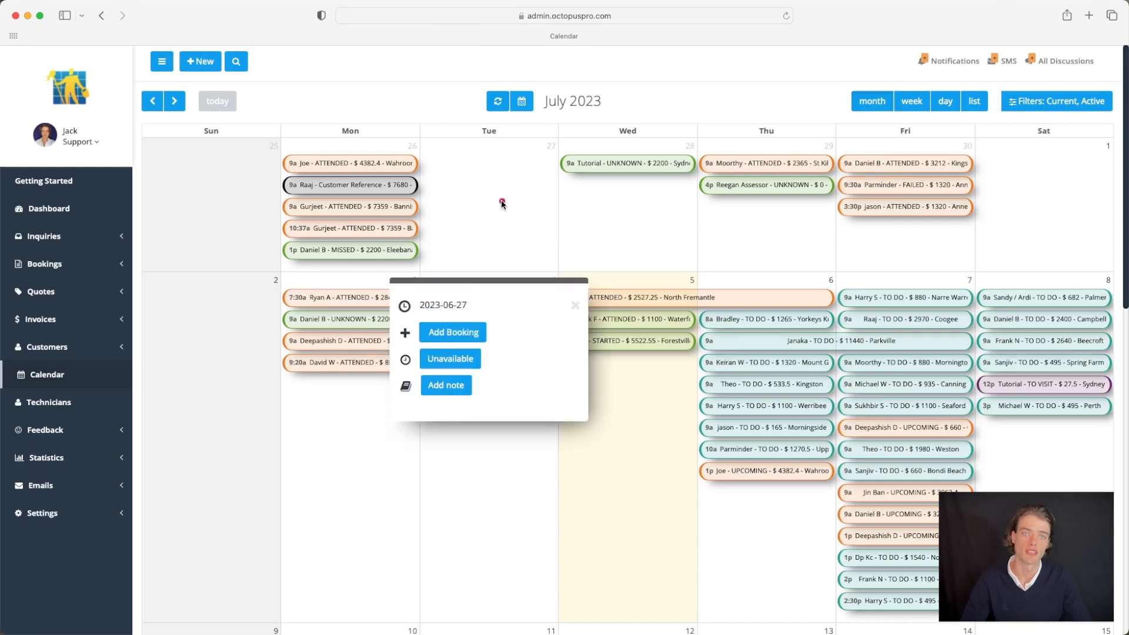
click(440, 303)
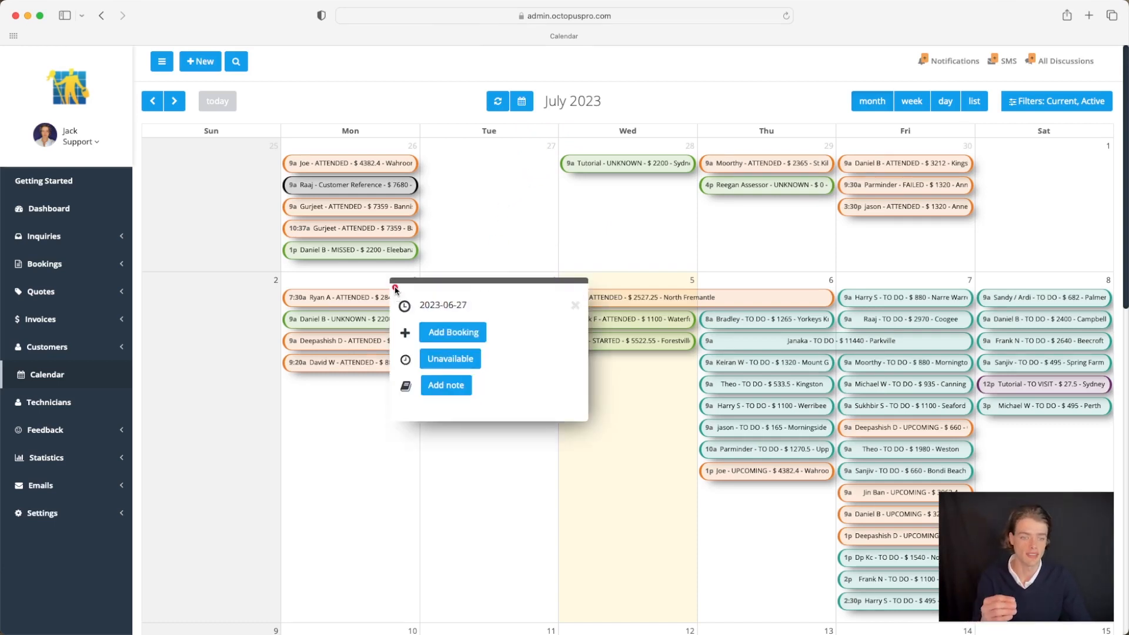
Open the new booking form from the June 27, 2023 actions, look it over and return to the month calendar.
mouse_move(392, 288)
mouse_down()
mouse_move(454, 286)
mouse_move(493, 302)
mouse_move(488, 397)
mouse_move(398, 414)
mouse_up()
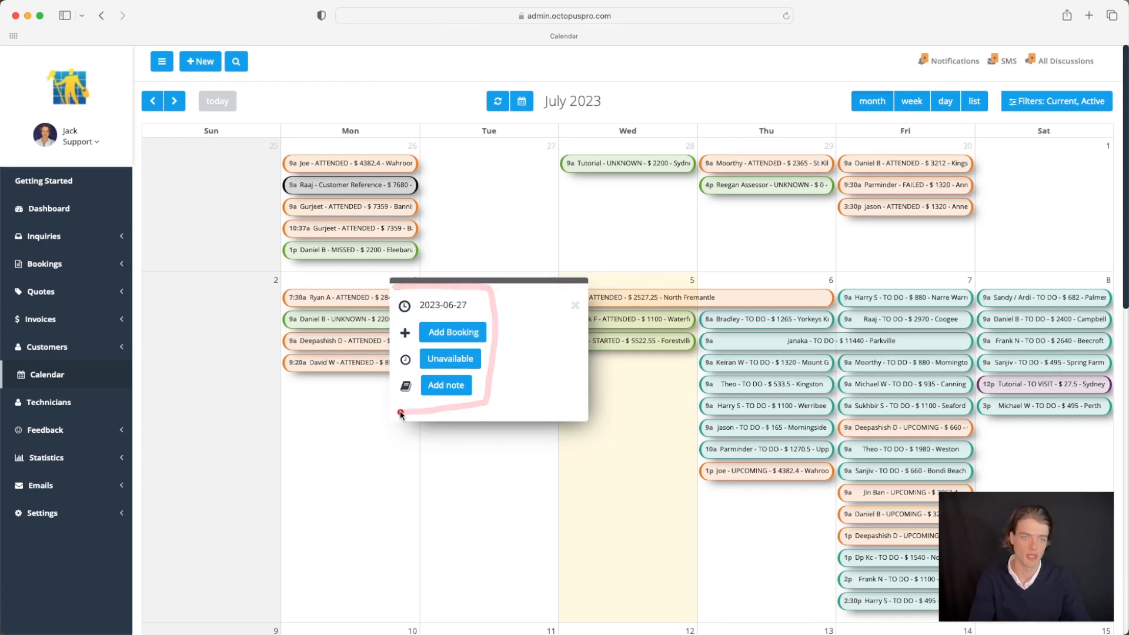
click(441, 384)
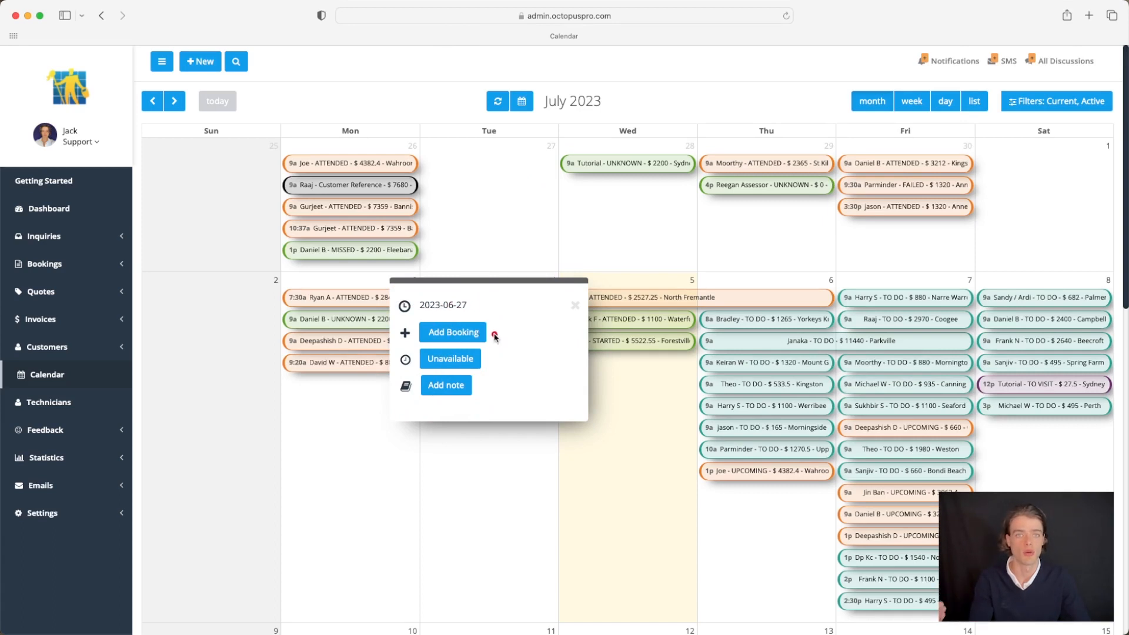
click(460, 333)
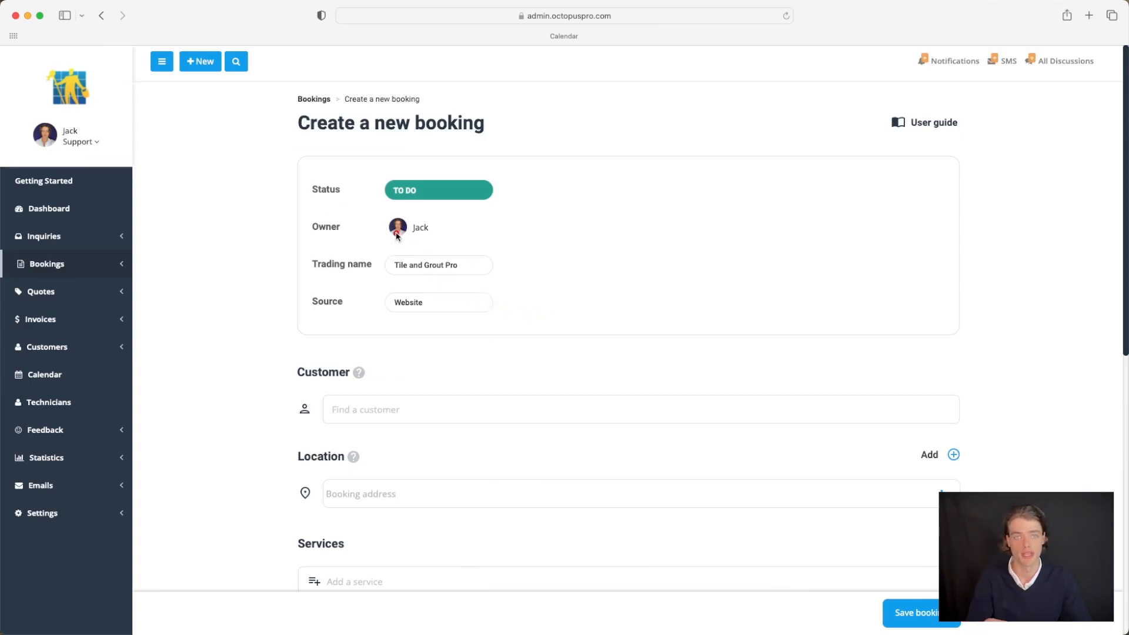
click(101, 15)
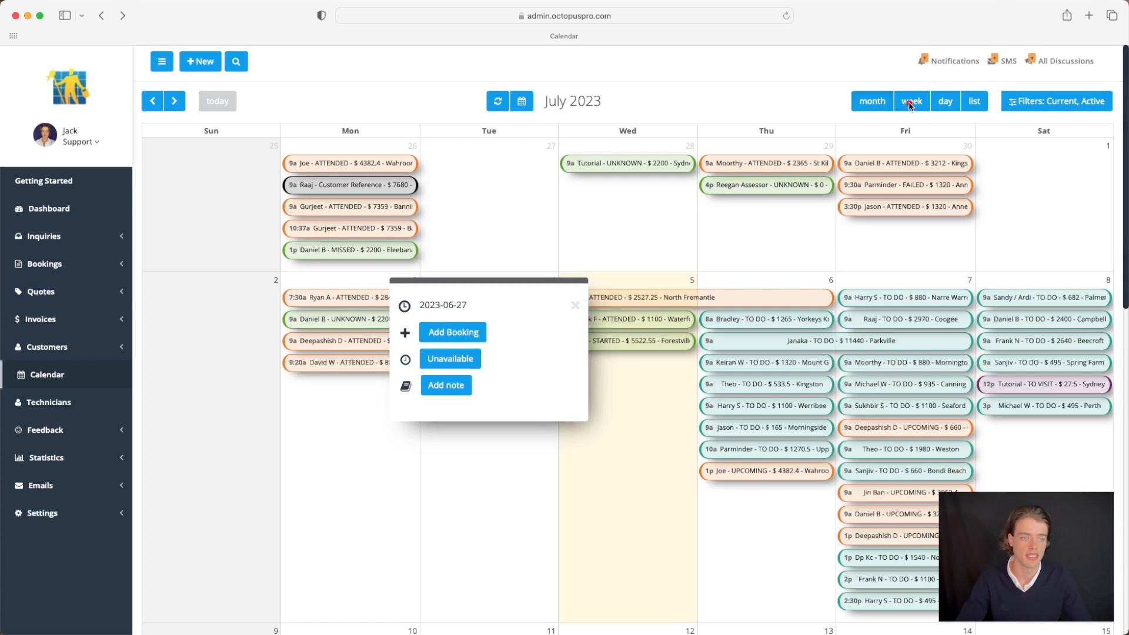
Switch the calendar to the week layout and look over the hourly bookings for Jul 2 – 8, 2023.
click(911, 105)
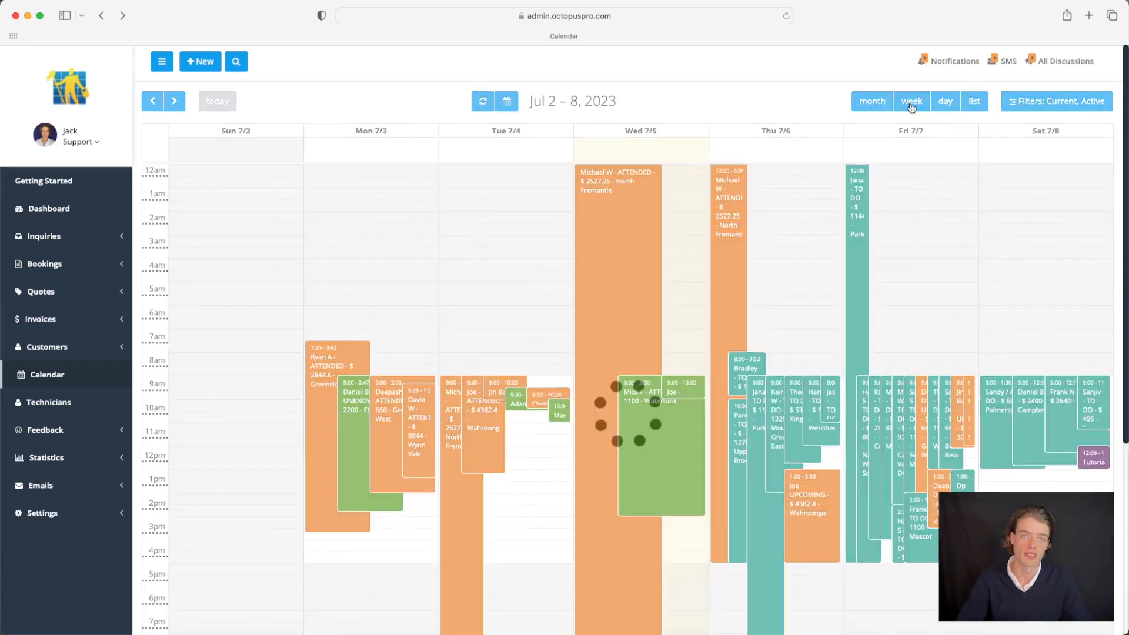
scroll(282, 282, down, 5)
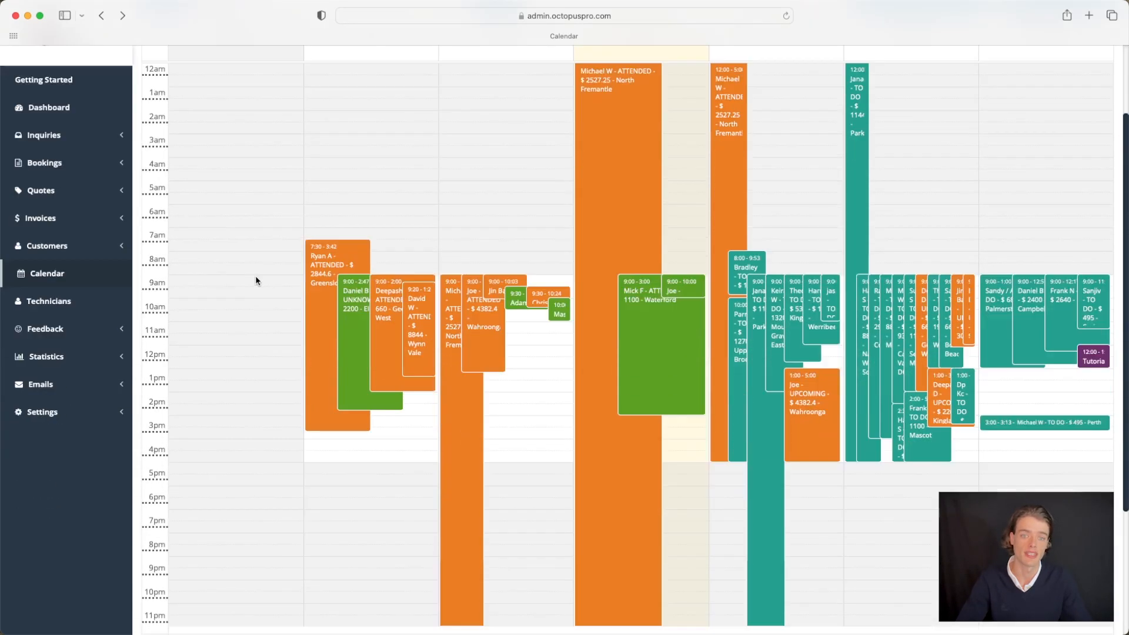
scroll(253, 276, up, 5)
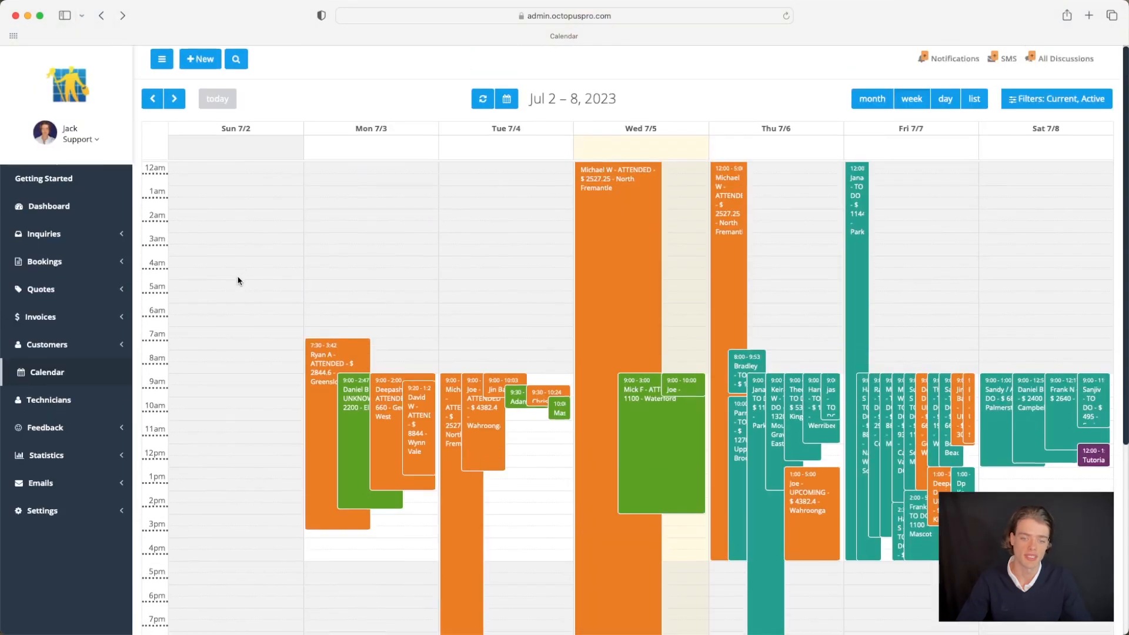
scroll(238, 282, down, 3)
scroll(234, 288, up, 3)
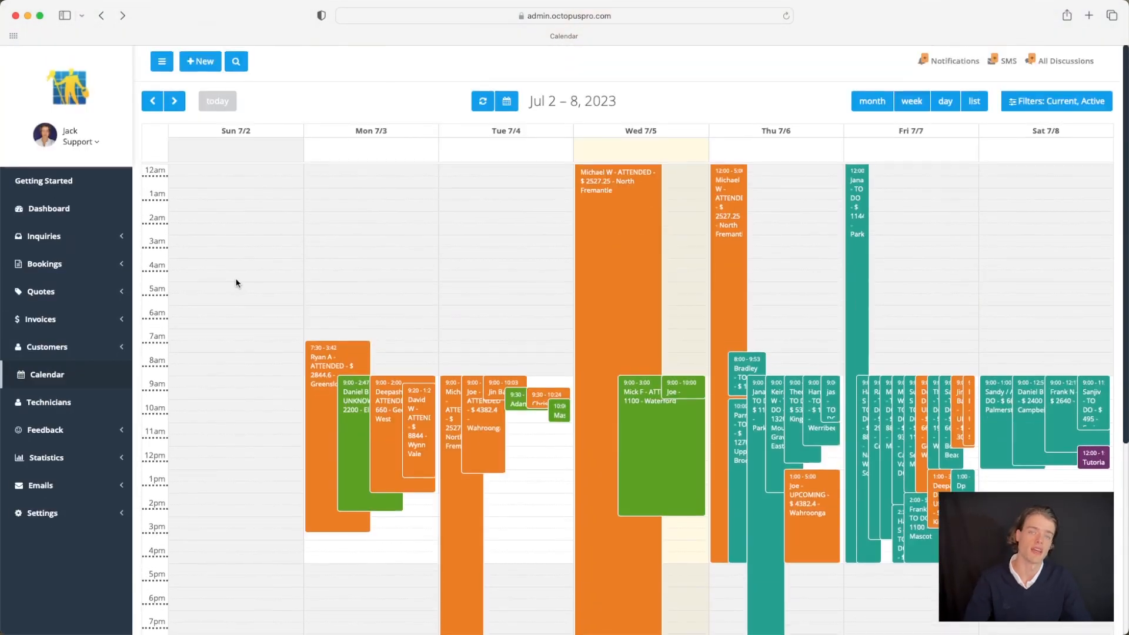
scroll(234, 276, down, 4)
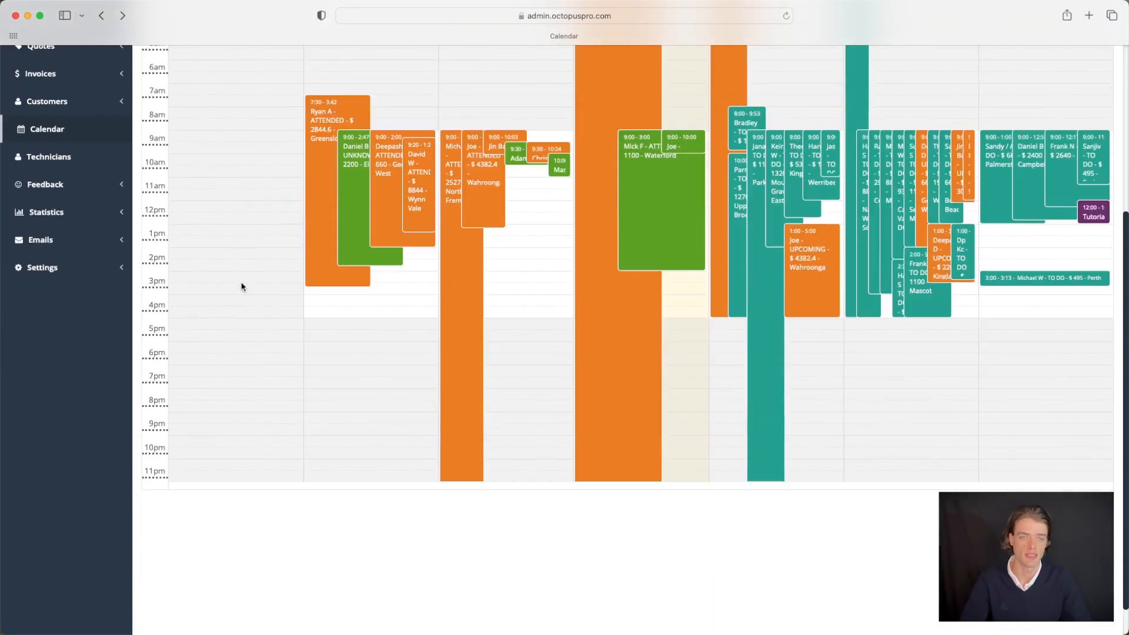
Open the new booking form from an empty July 2, 2023 slot in the week layout, then return to the calendar.
click(241, 284)
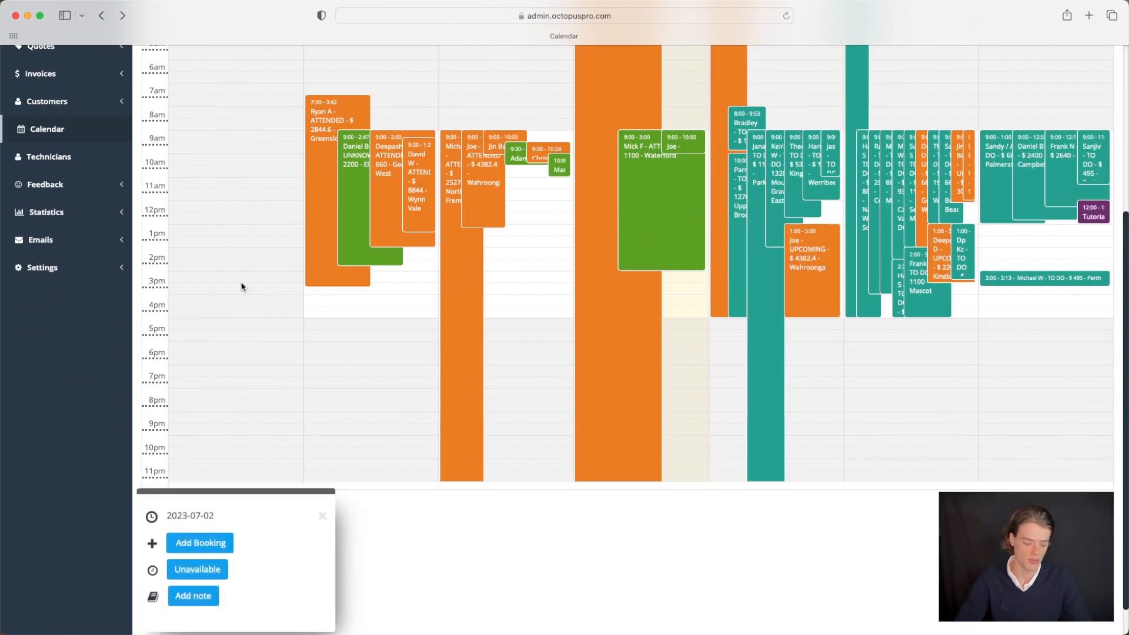
click(199, 544)
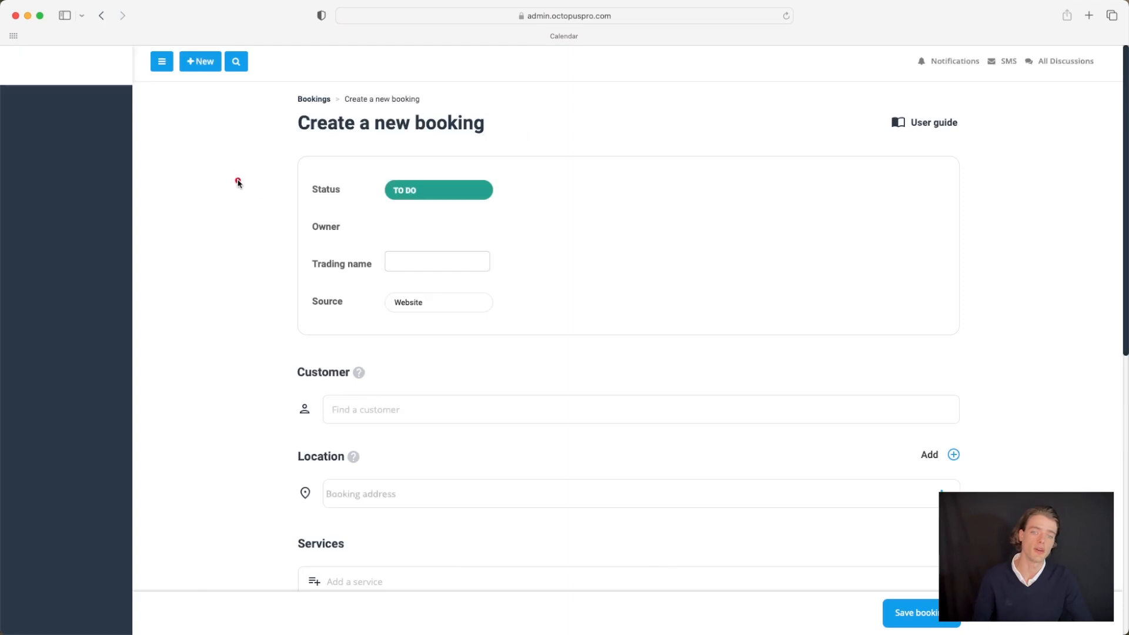
click(101, 16)
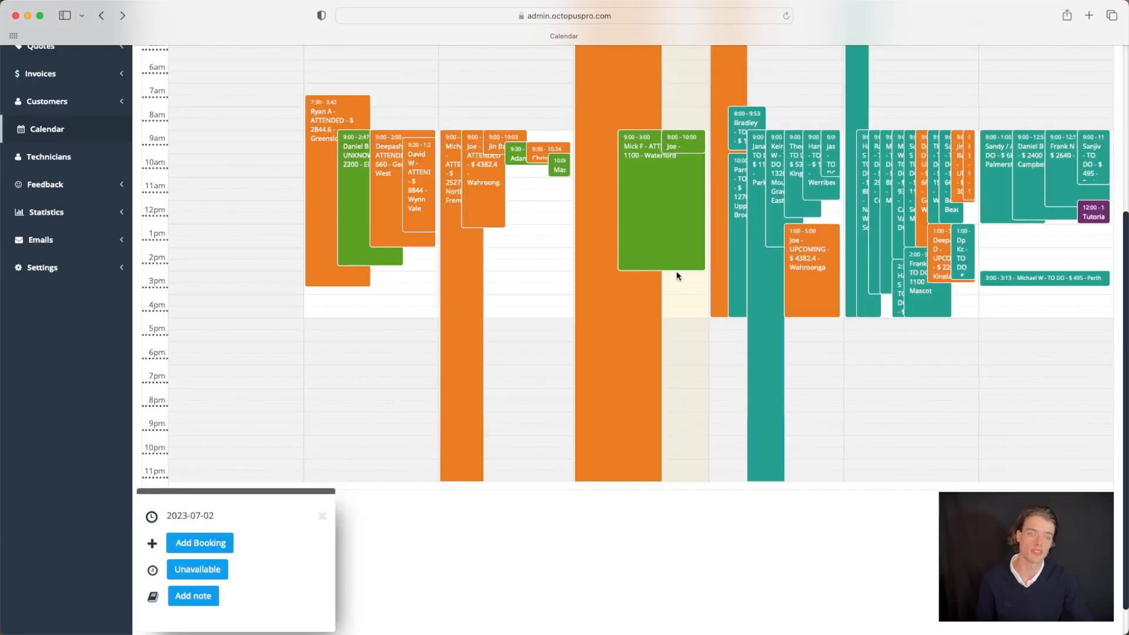
Switch the calendar to the day layout and look over each technician's schedule for July 5, 2023.
click(941, 106)
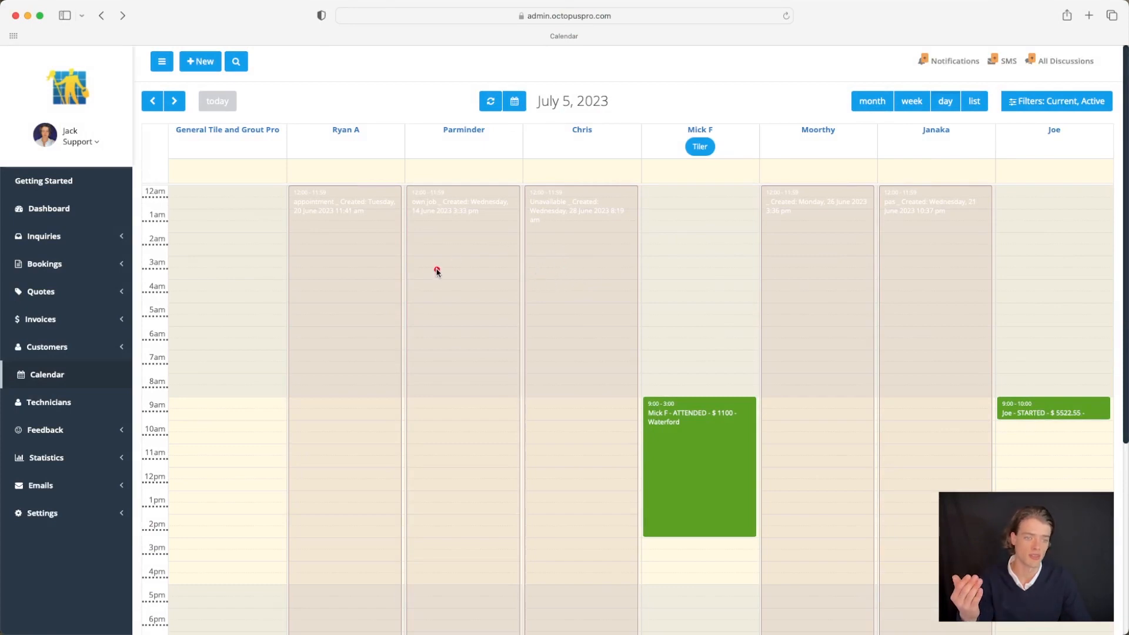
scroll(383, 295, down, 5)
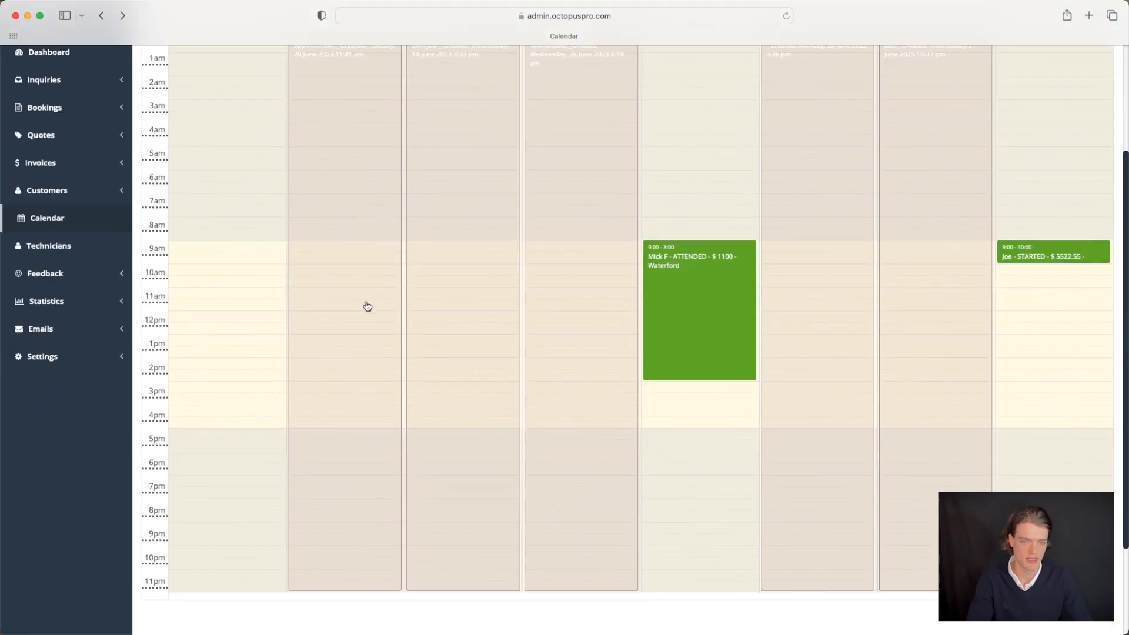
scroll(256, 325, up, 5)
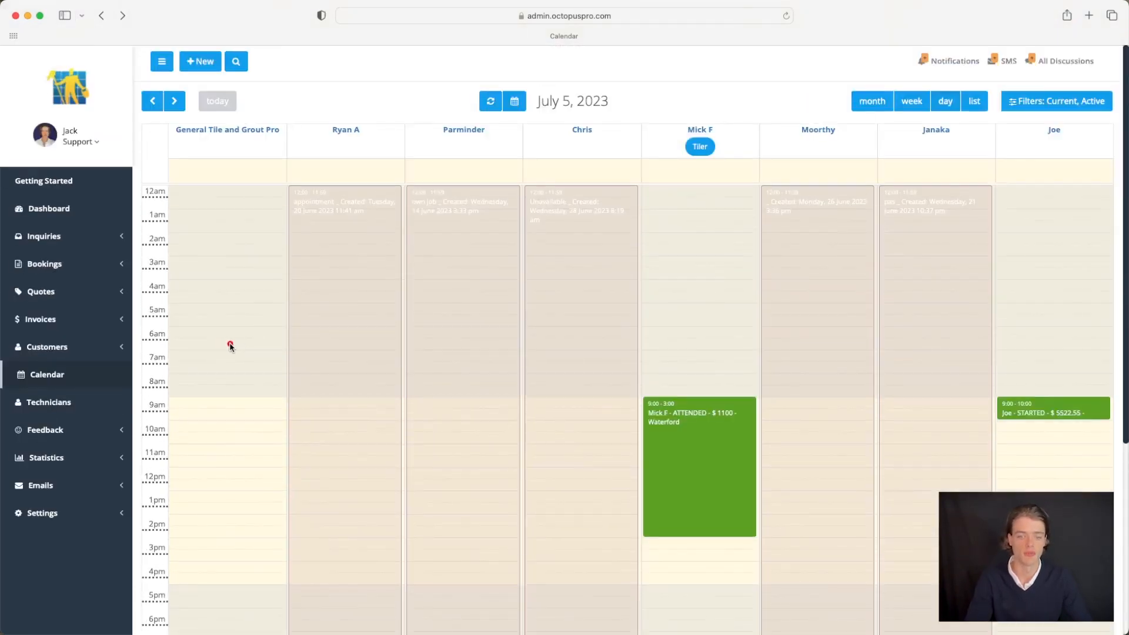
scroll(235, 348, down, 5)
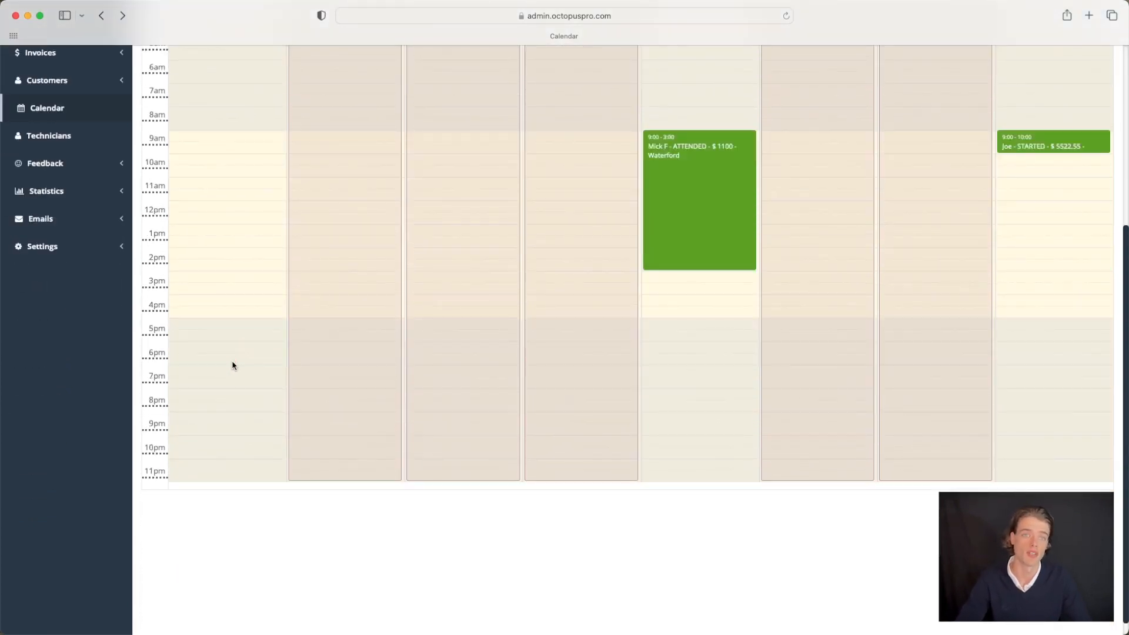
Open the new booking form from an empty evening slot in the General Tile and Grout Pro column on July 5, 2023.
click(232, 366)
scroll(223, 400, down, 1)
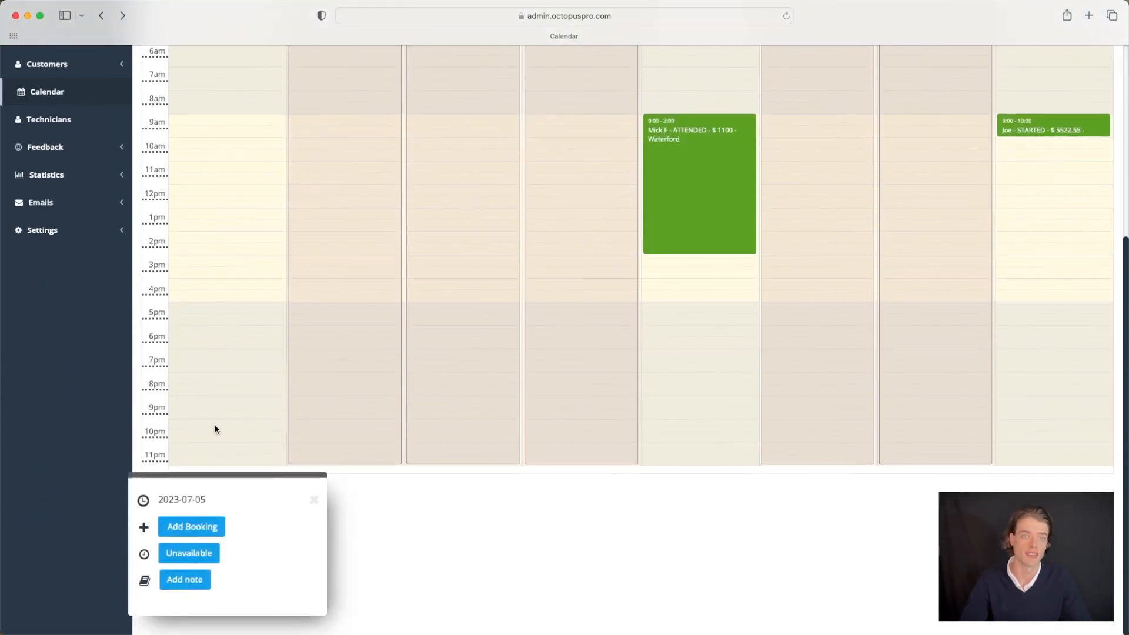
click(197, 533)
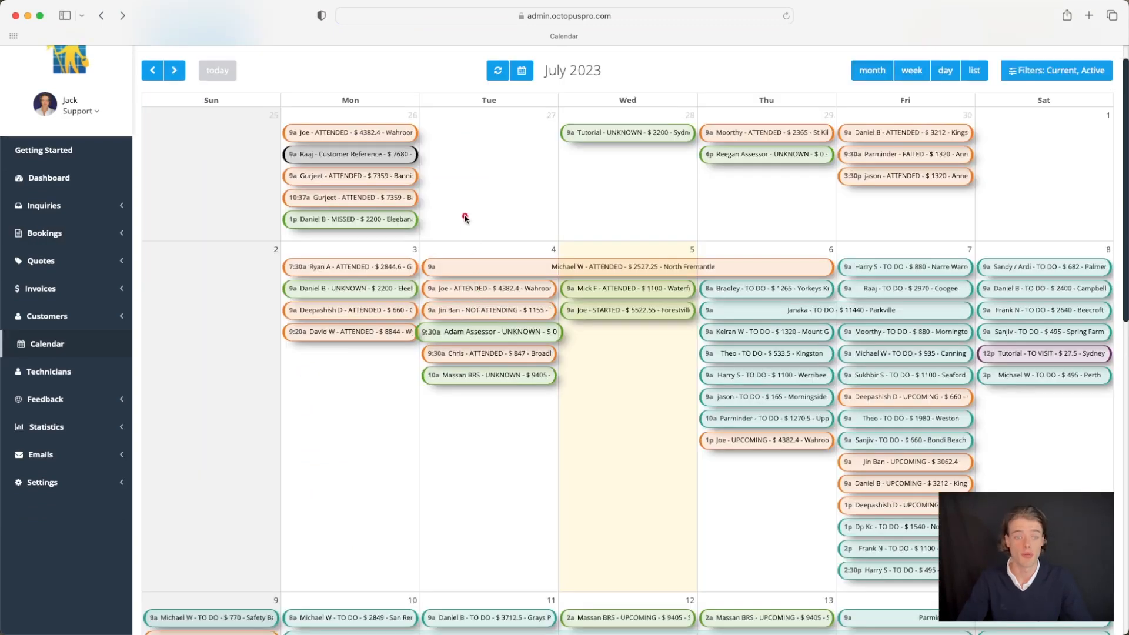
Start adding unavailable time from the empty June 27, 2023 date in the month calendar.
click(486, 175)
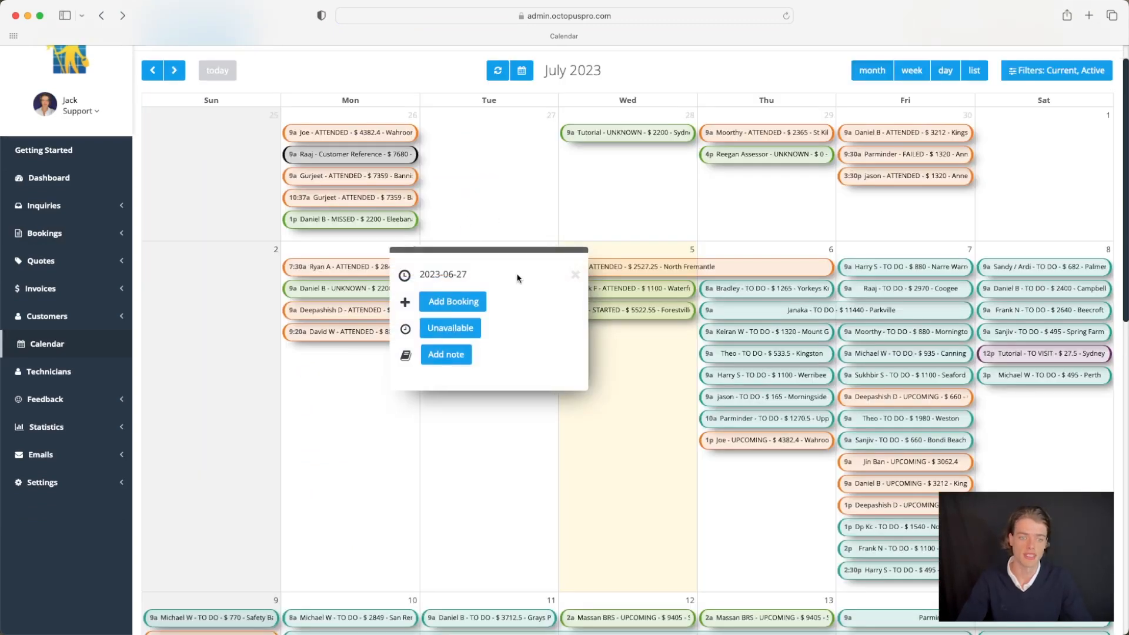
click(439, 325)
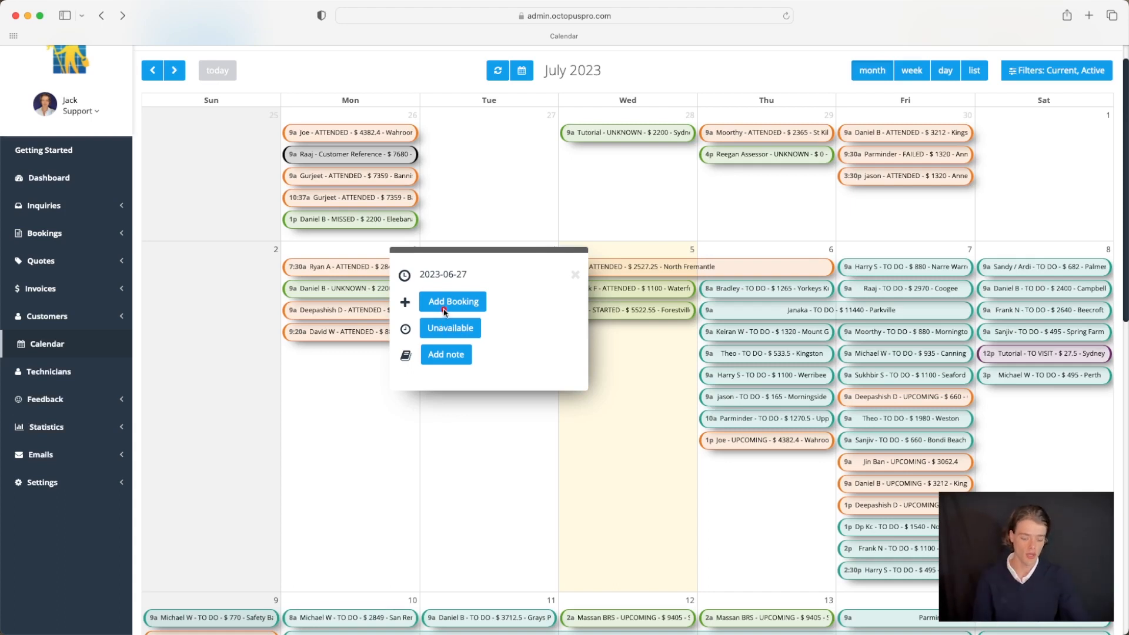
click(493, 211)
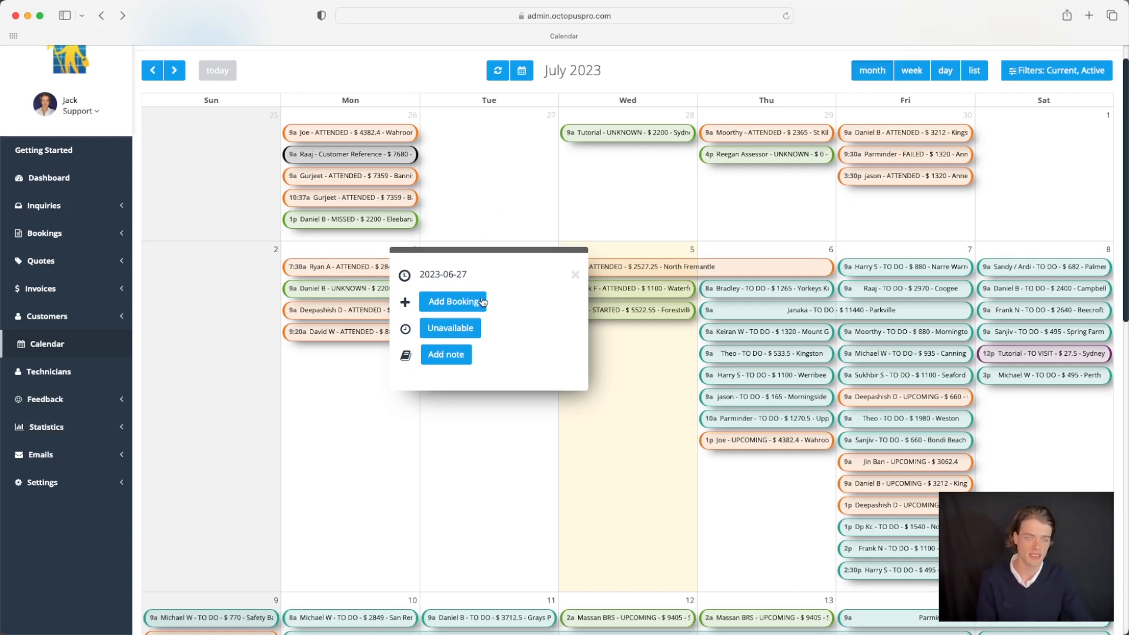
click(460, 333)
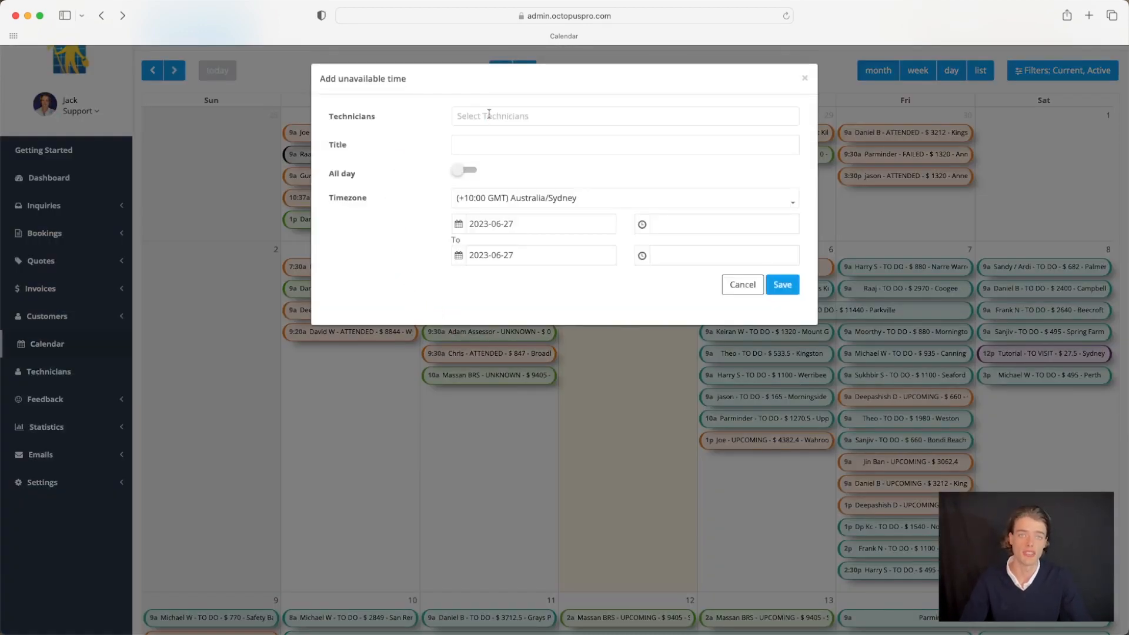
Assign the unavailable time to the Tutorial technician and title it Holiday.
click(493, 118)
text(tuto)
key(Return)
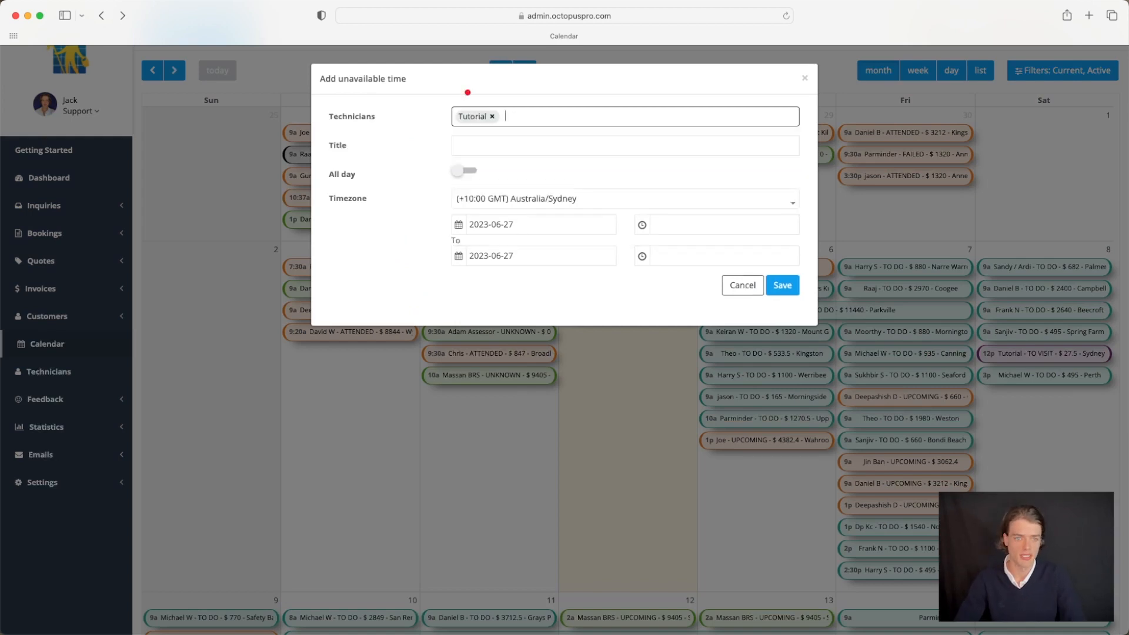
click(496, 144)
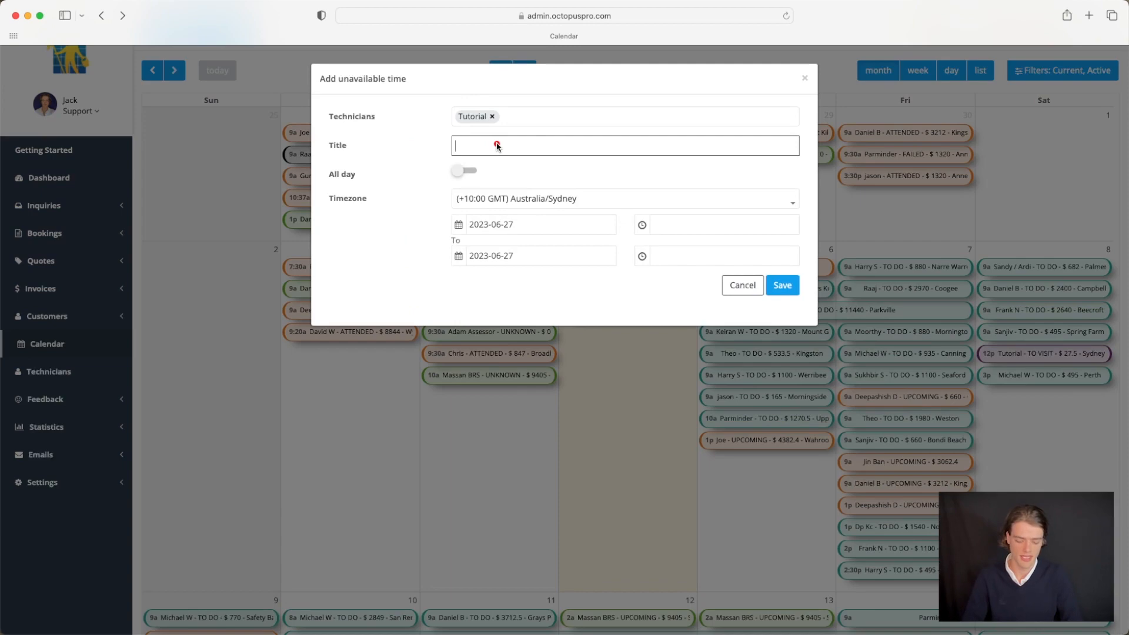
text(Holiday)
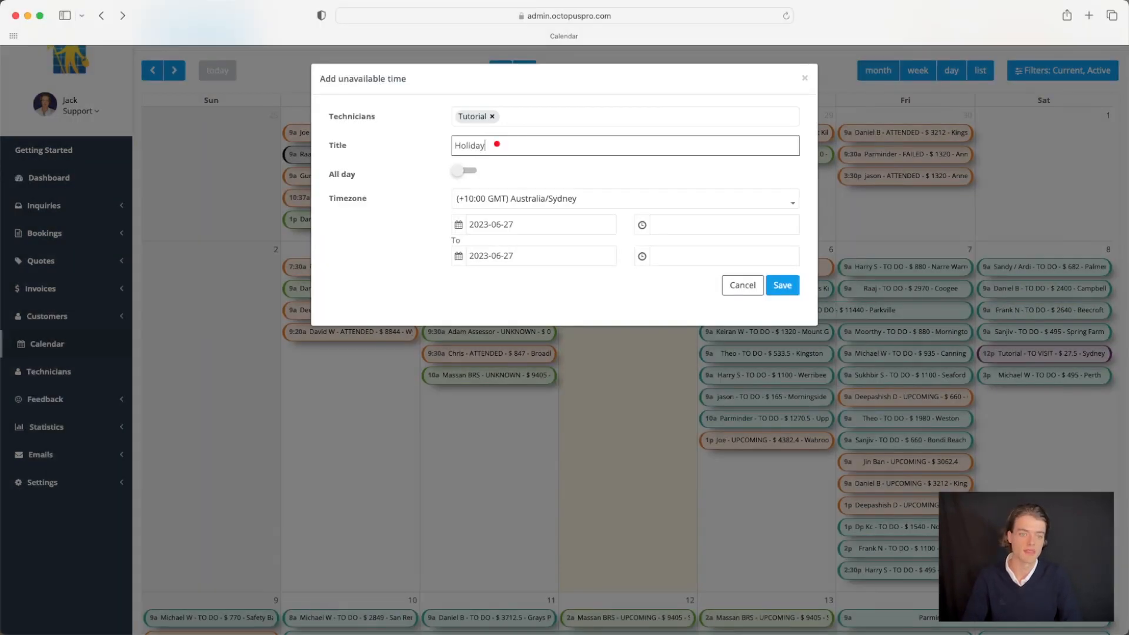
Make the Holiday unavailability all day, set its end date to 2023-07-04 and save it.
click(460, 170)
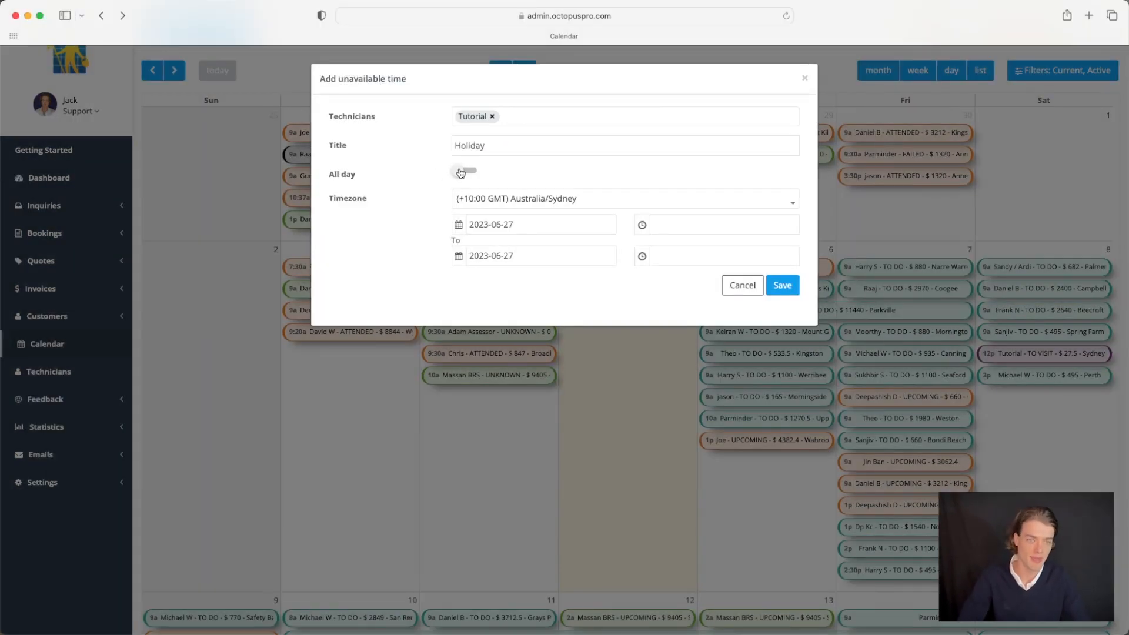
click(503, 257)
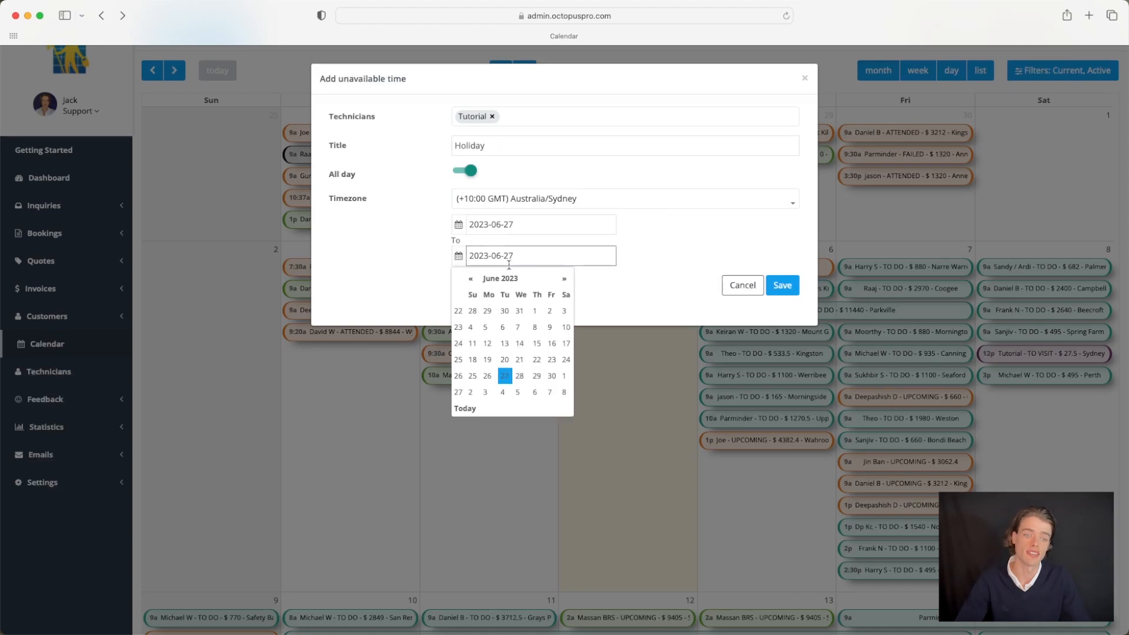
click(501, 392)
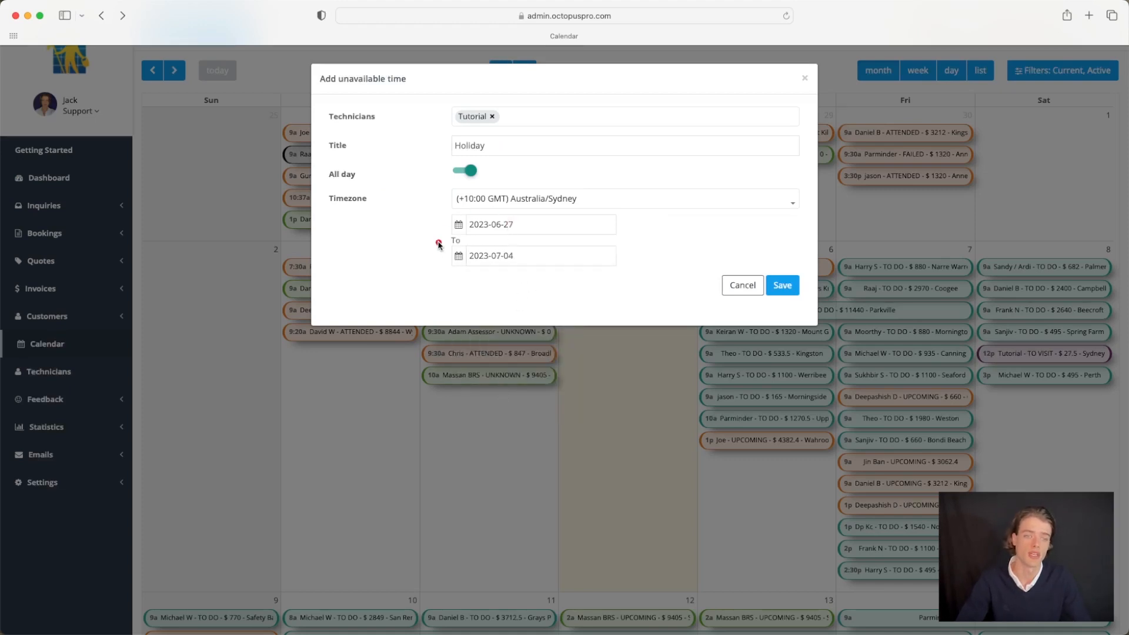
click(790, 291)
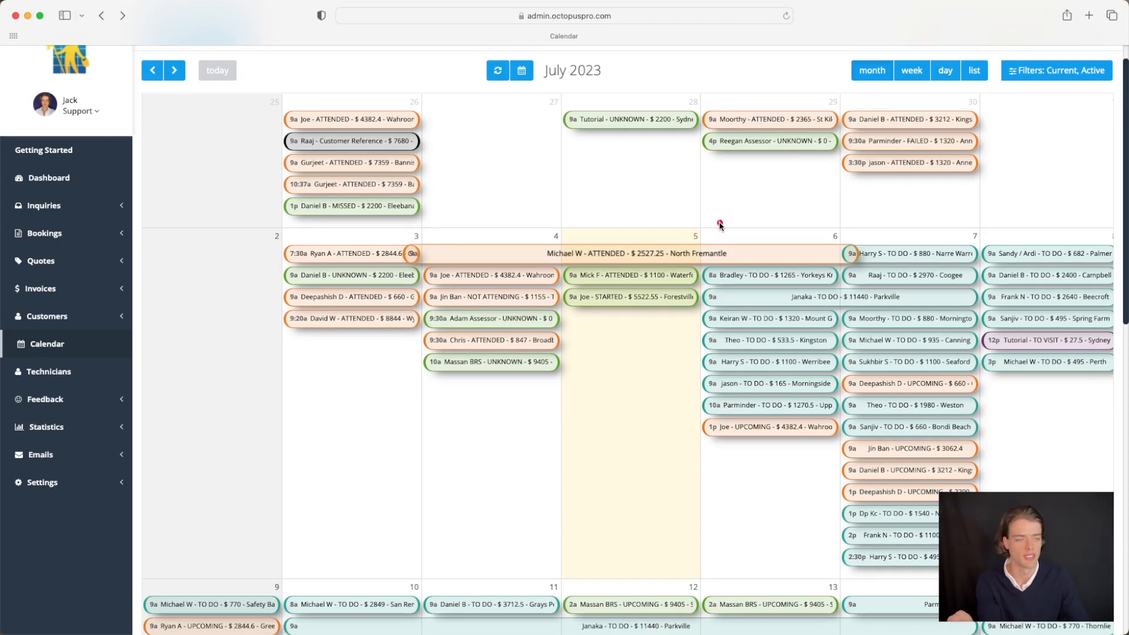
Filter the month calendar by the Tutorial technician and check the Holiday unavailability.
scroll(747, 238, up, 1)
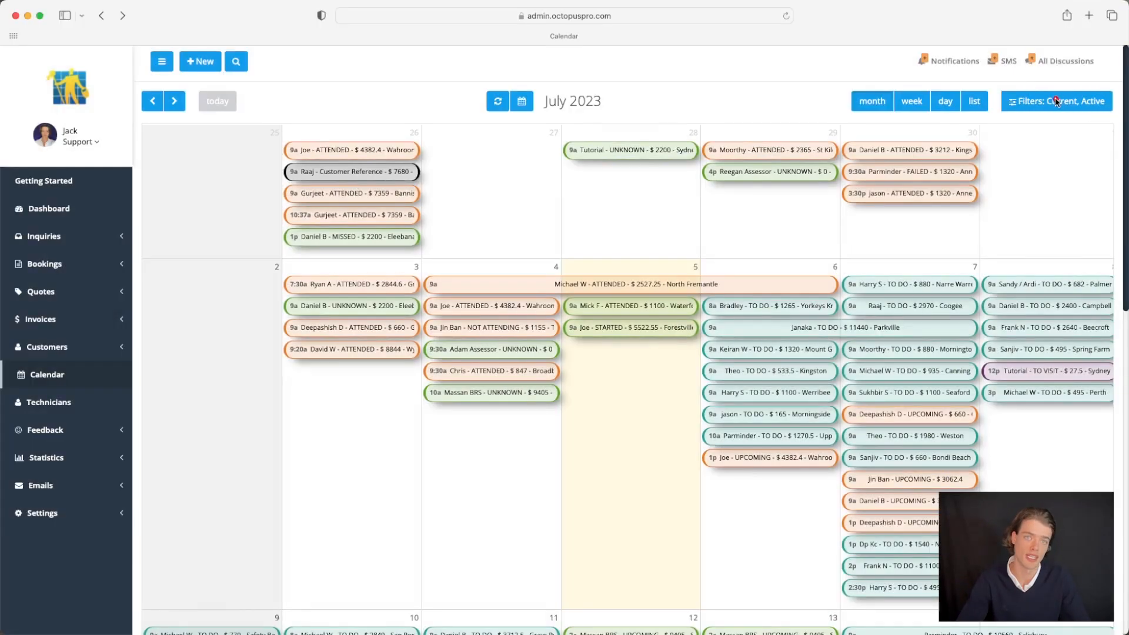
click(1057, 101)
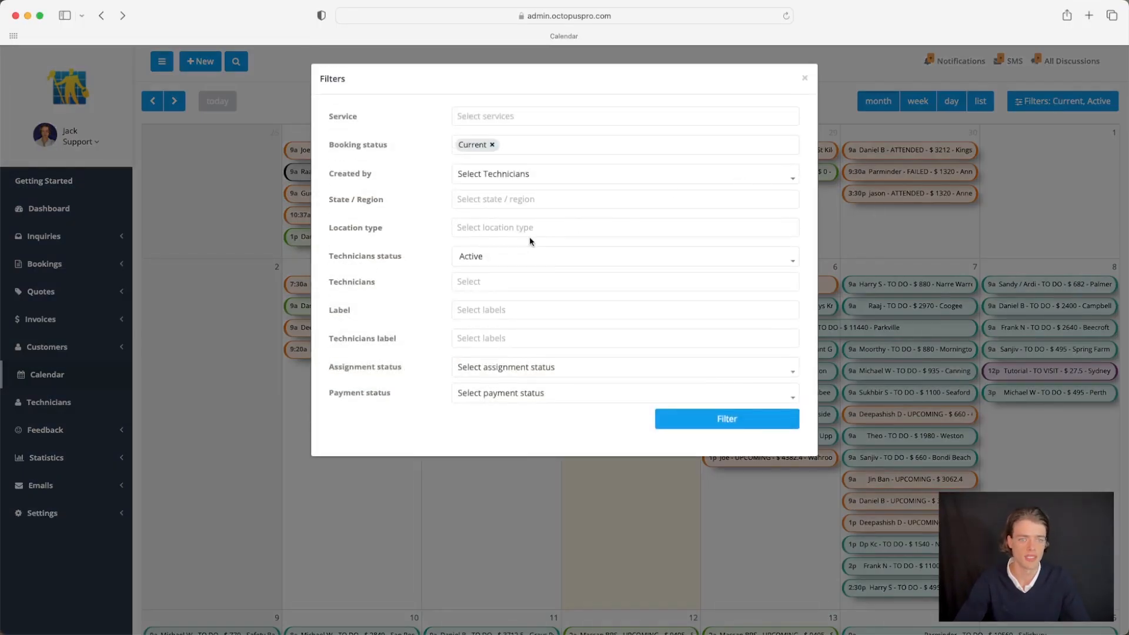
click(479, 279)
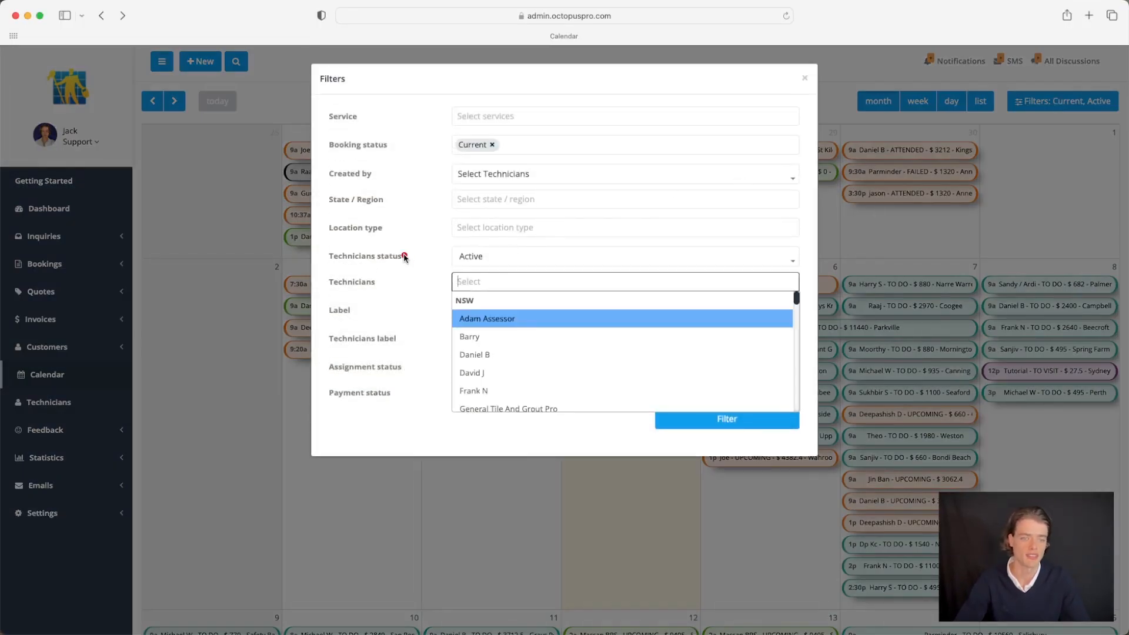
text(tuto)
key(Return)
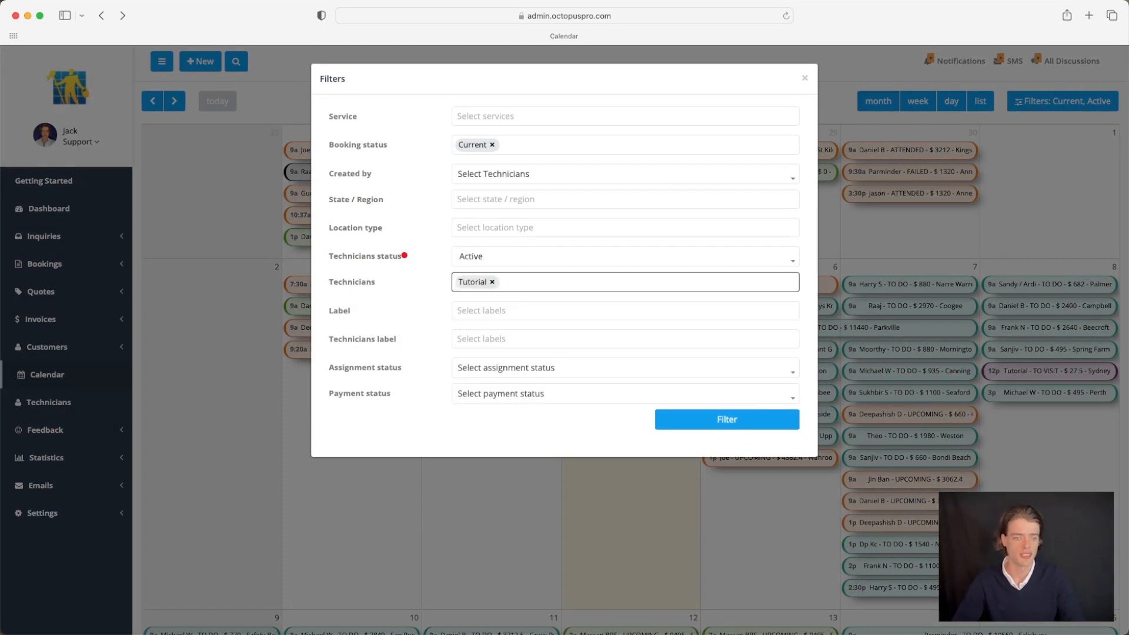
click(772, 428)
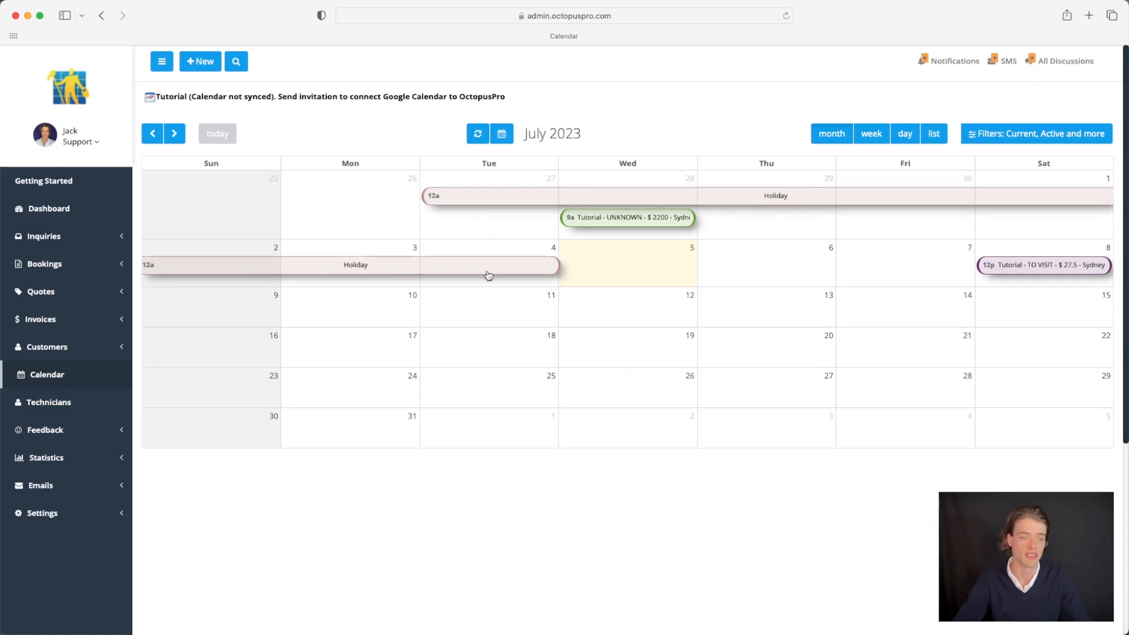
click(488, 311)
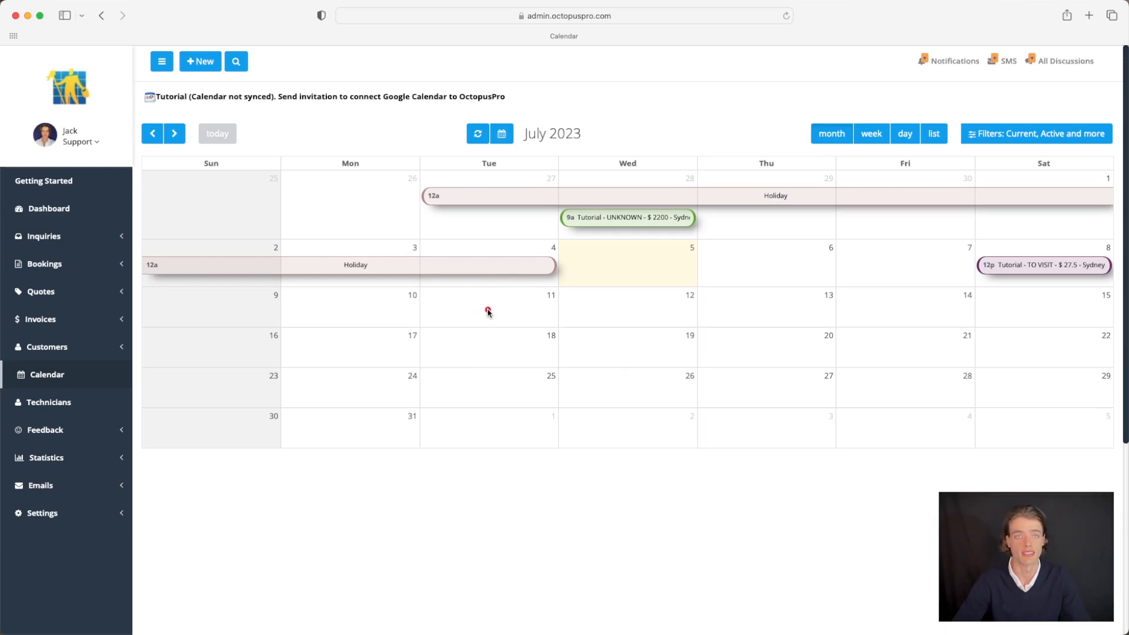
Delete the Tutorial technician's Holiday unavailability spanning June 27 to July 4, 2023.
click(485, 267)
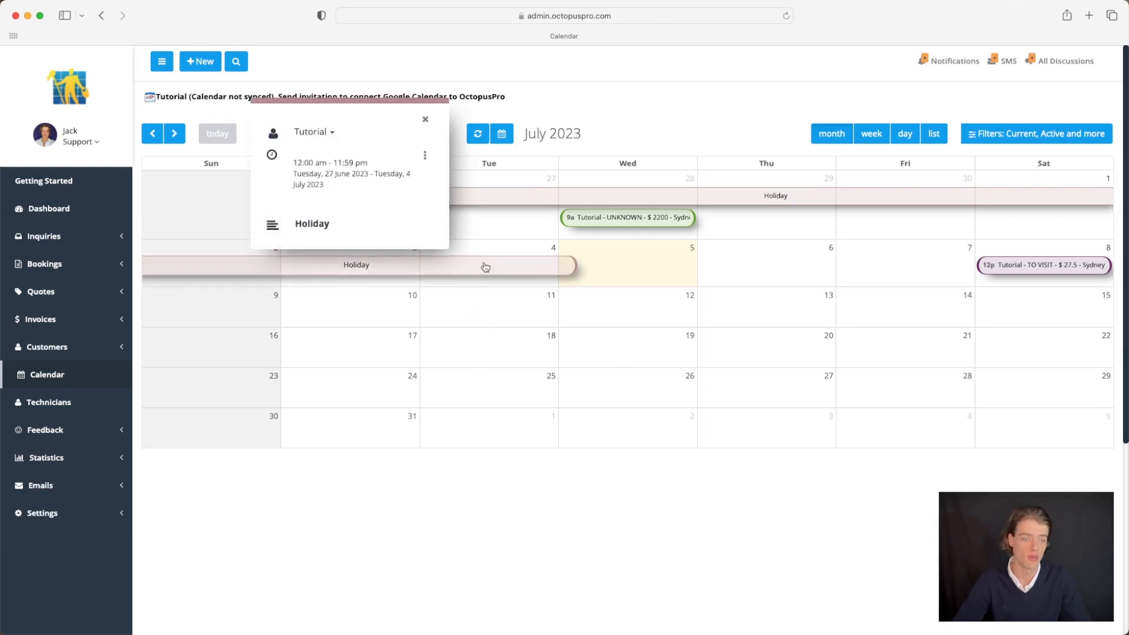
click(425, 155)
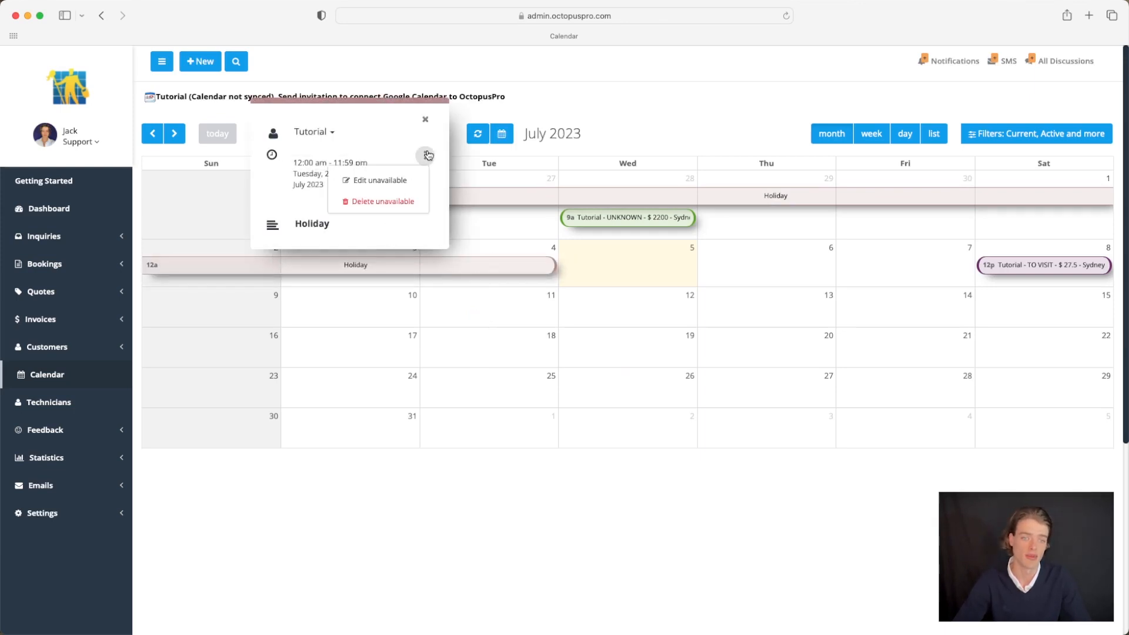
click(398, 202)
click(761, 154)
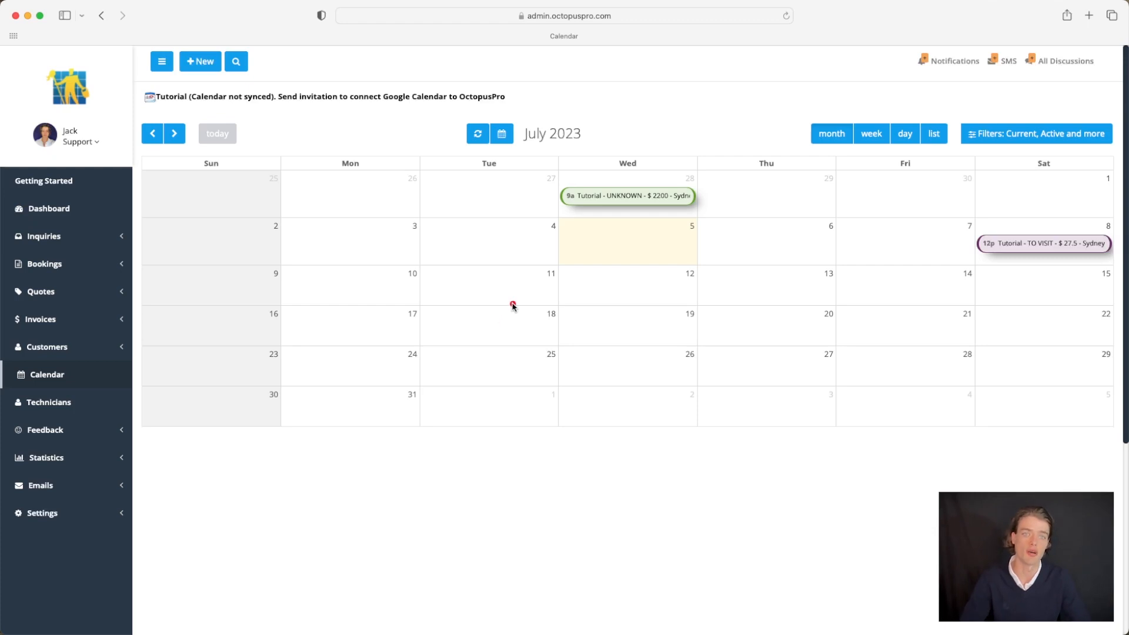
Open the note form for July 4, 2023, check its fields and close it without saving.
click(496, 249)
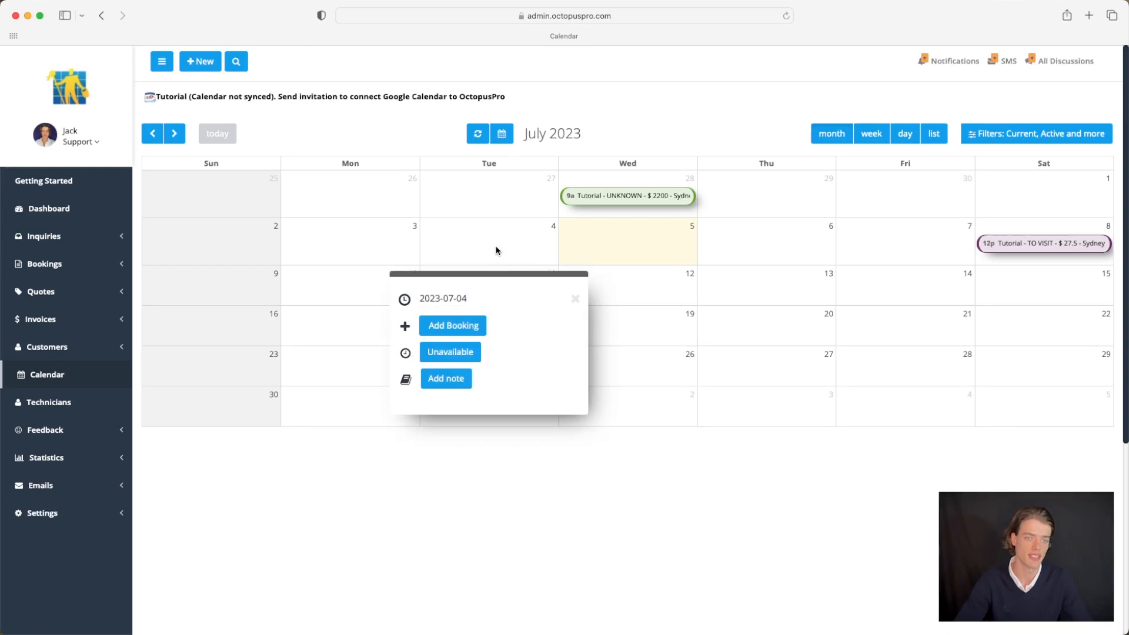
click(442, 380)
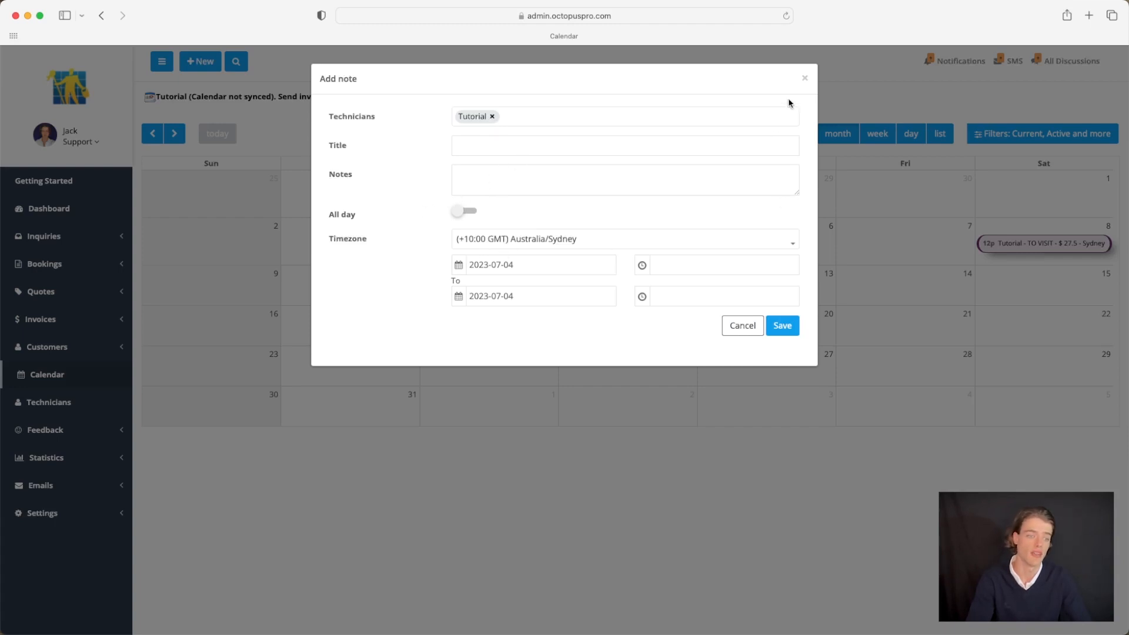
click(805, 79)
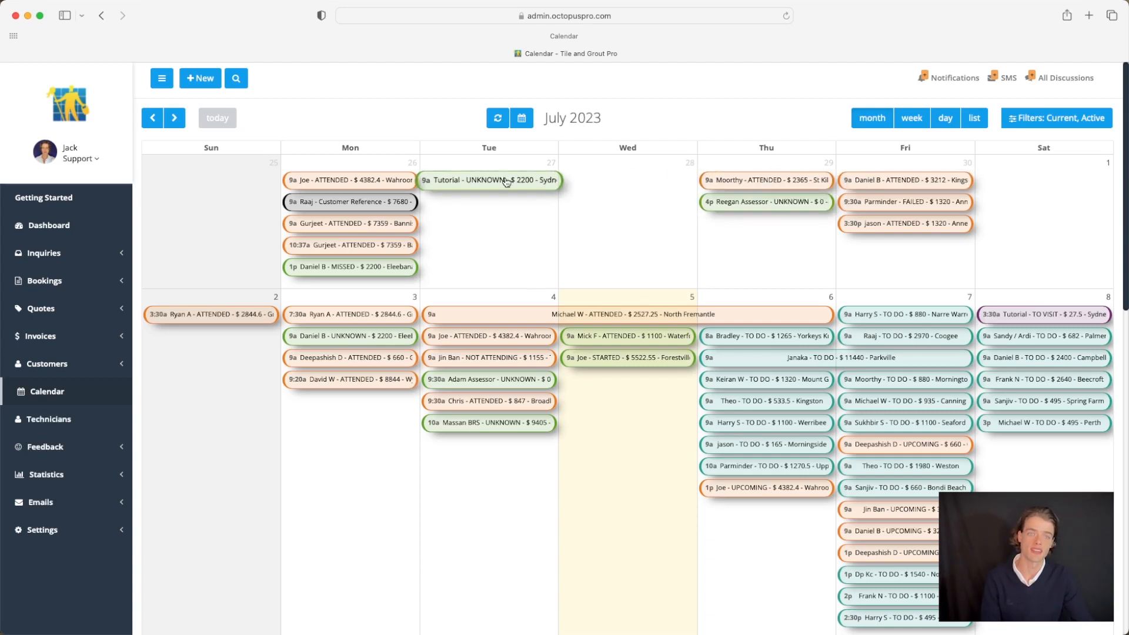
Reschedule the Tutorial booking from June 27 to June 28 and close the customer notification without sending it.
mouse_move(506, 183)
mouse_down()
mouse_move(491, 277)
mouse_move(293, 378)
mouse_move(359, 400)
mouse_move(976, 350)
mouse_move(988, 226)
mouse_move(429, 229)
mouse_move(238, 247)
mouse_move(250, 257)
mouse_move(244, 460)
mouse_move(249, 414)
mouse_move(528, 217)
mouse_move(493, 202)
mouse_move(512, 187)
mouse_up()
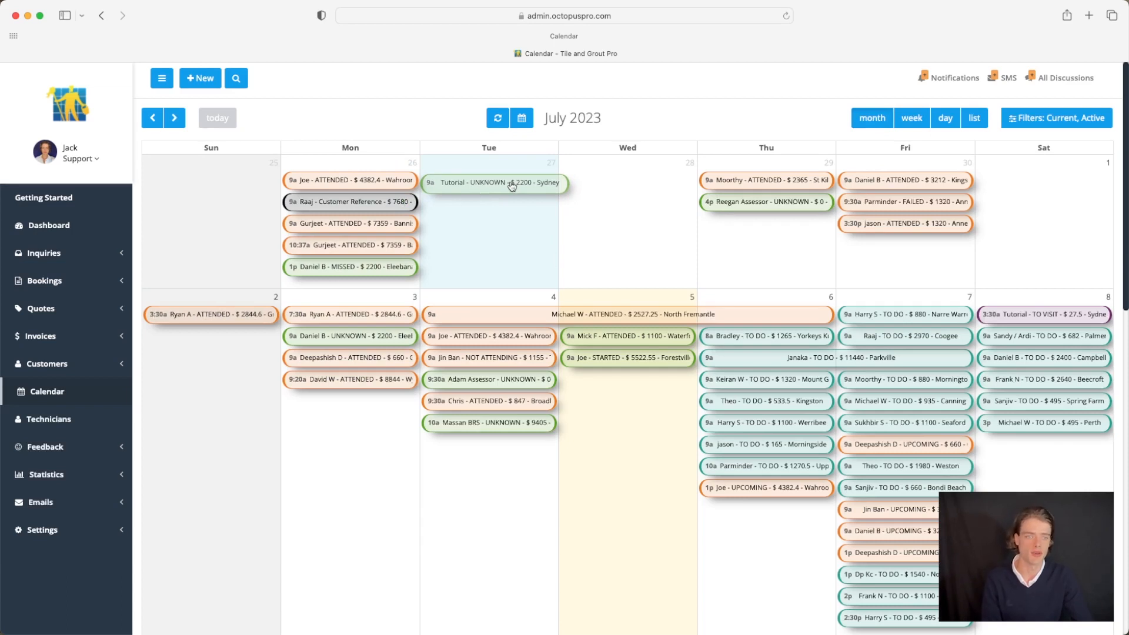
drag(512, 186, 632, 188)
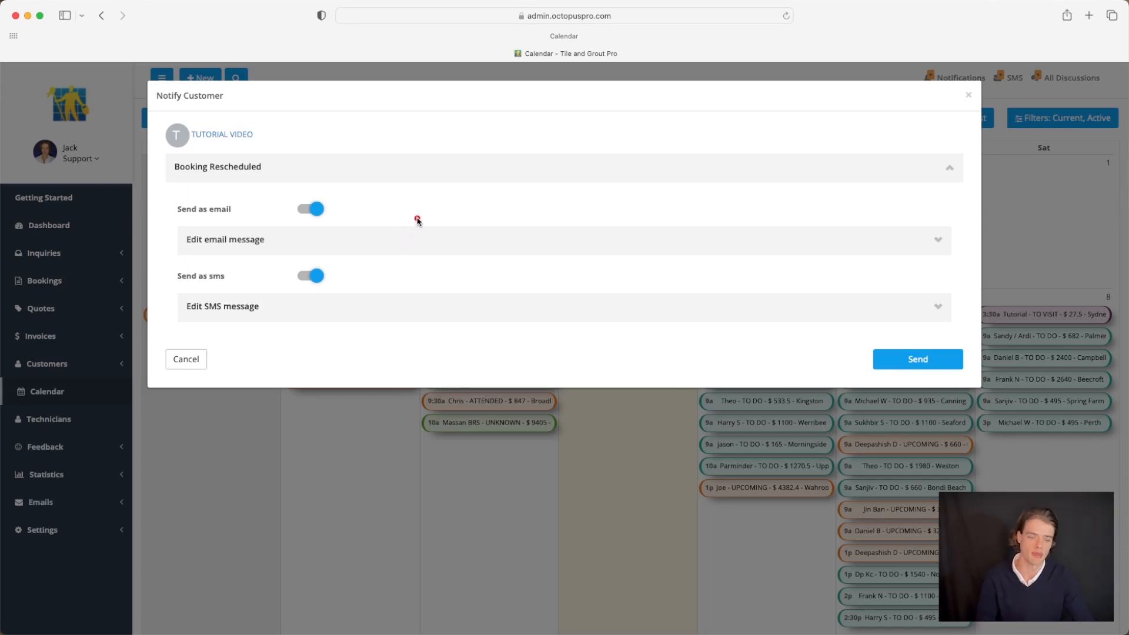
click(969, 96)
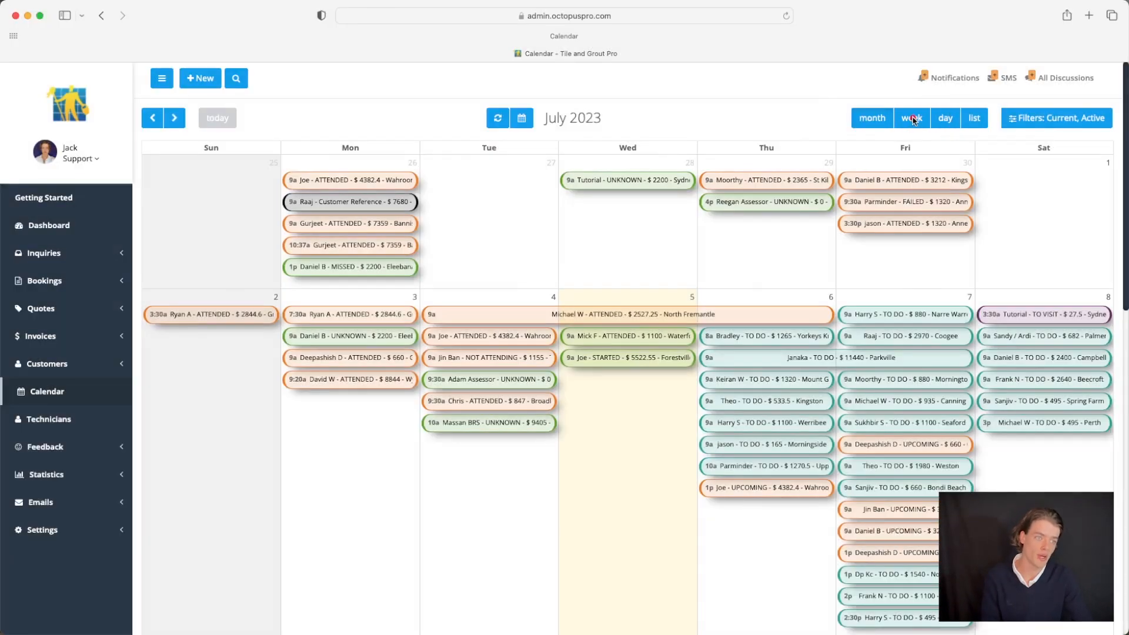
In the week view, extend the Sunday July 2 booking to end at 12:12 without notifying the customer.
click(913, 118)
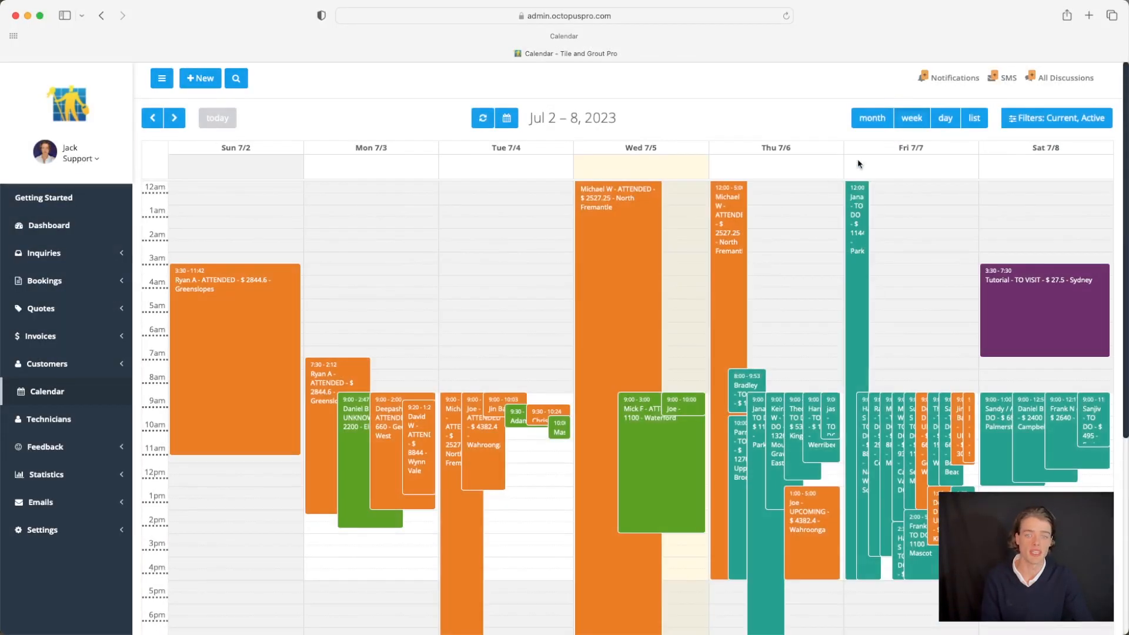
scroll(447, 276, down, 4)
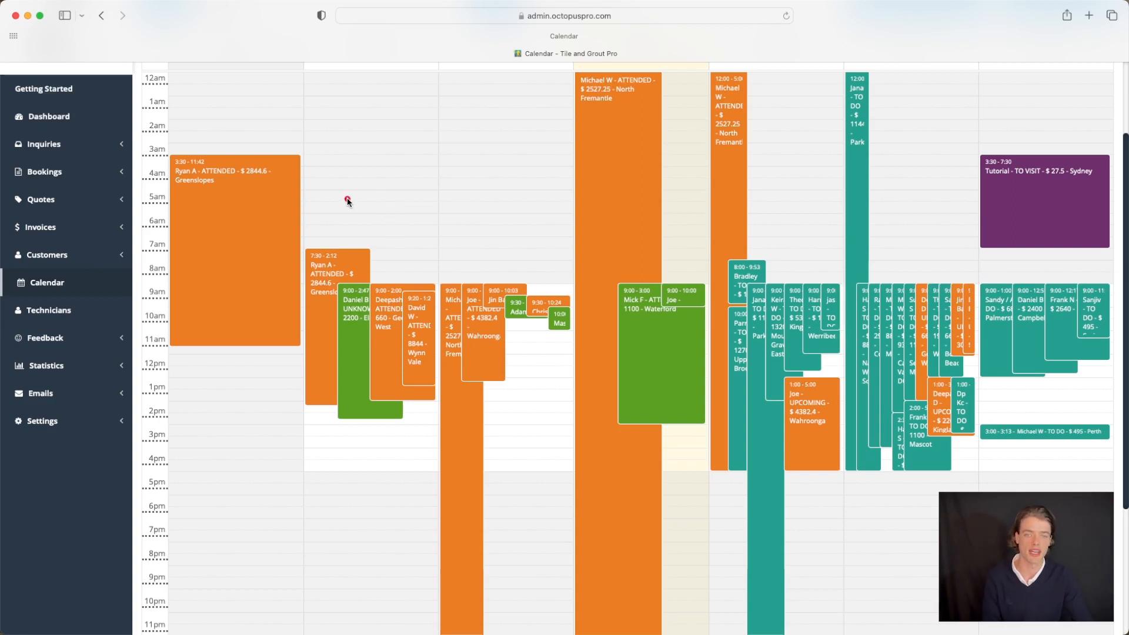
drag(268, 219, 250, 203)
drag(260, 204, 221, 219)
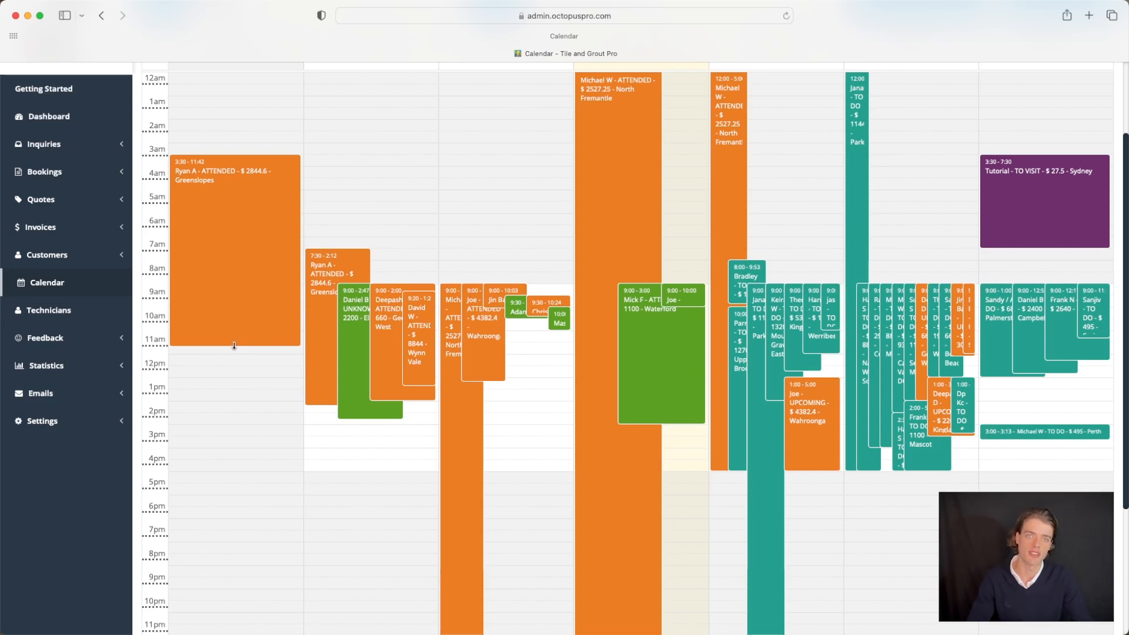
mouse_move(235, 346)
mouse_down()
mouse_move(234, 240)
mouse_move(216, 435)
mouse_move(224, 269)
mouse_move(229, 357)
mouse_up()
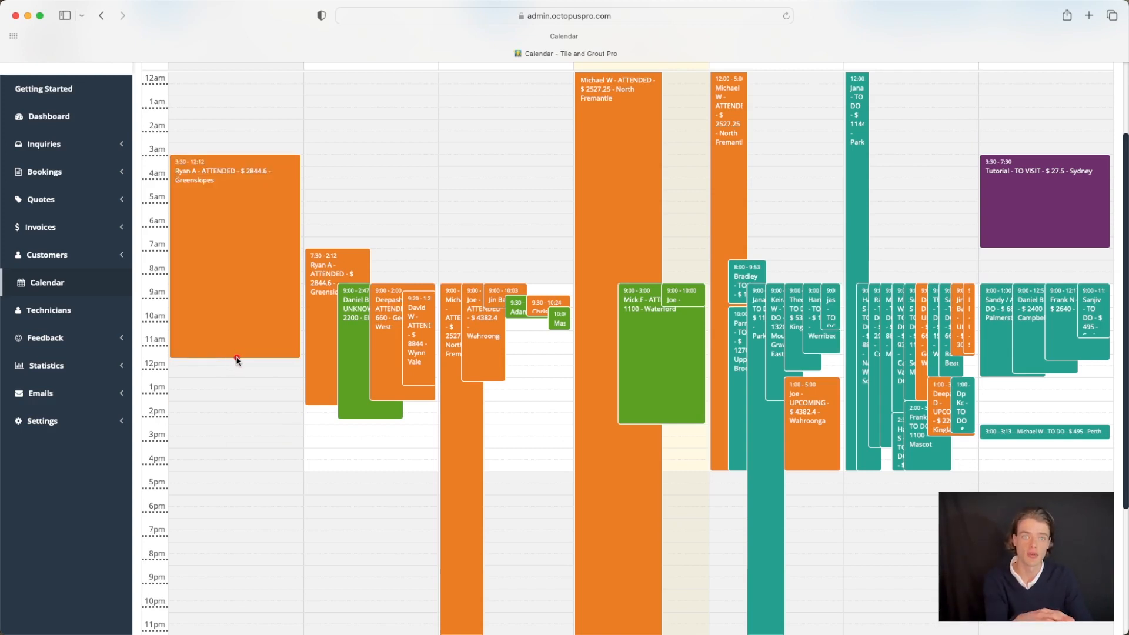
click(265, 313)
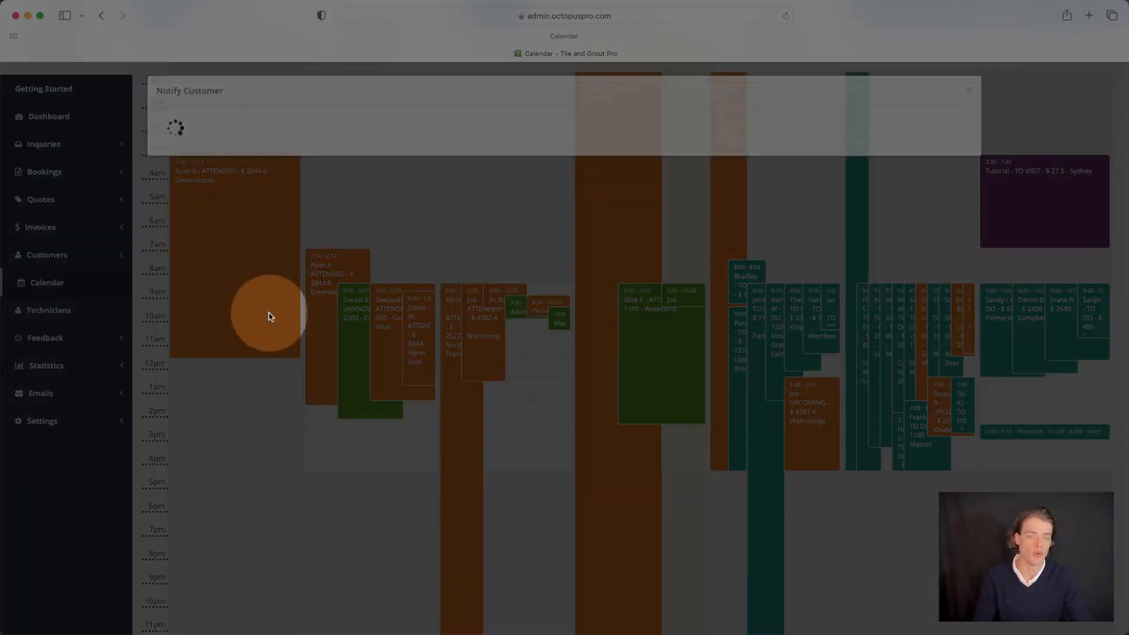
click(361, 260)
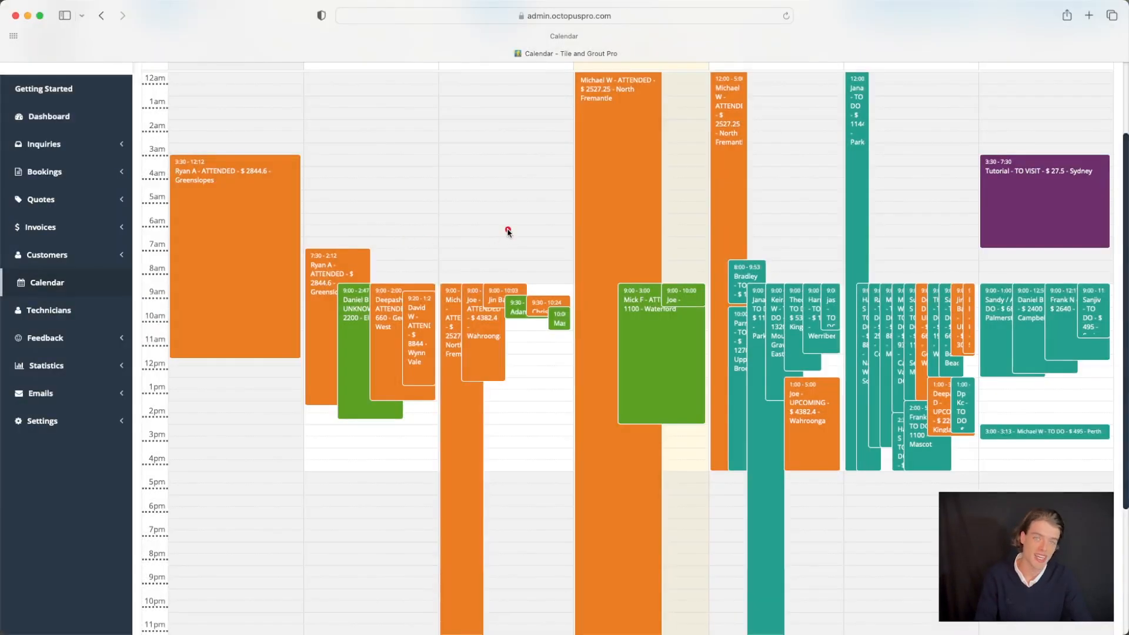
Show the day view for July 5, 2023 and examine the technicians' bookings and unavailable times.
scroll(609, 232, up, 3)
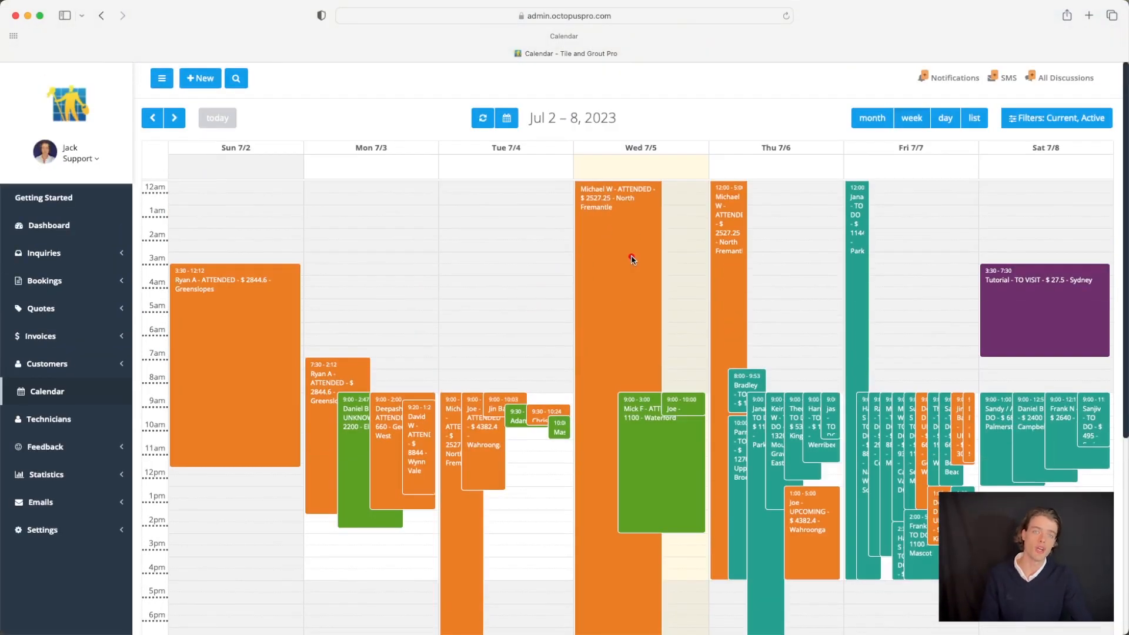
click(636, 260)
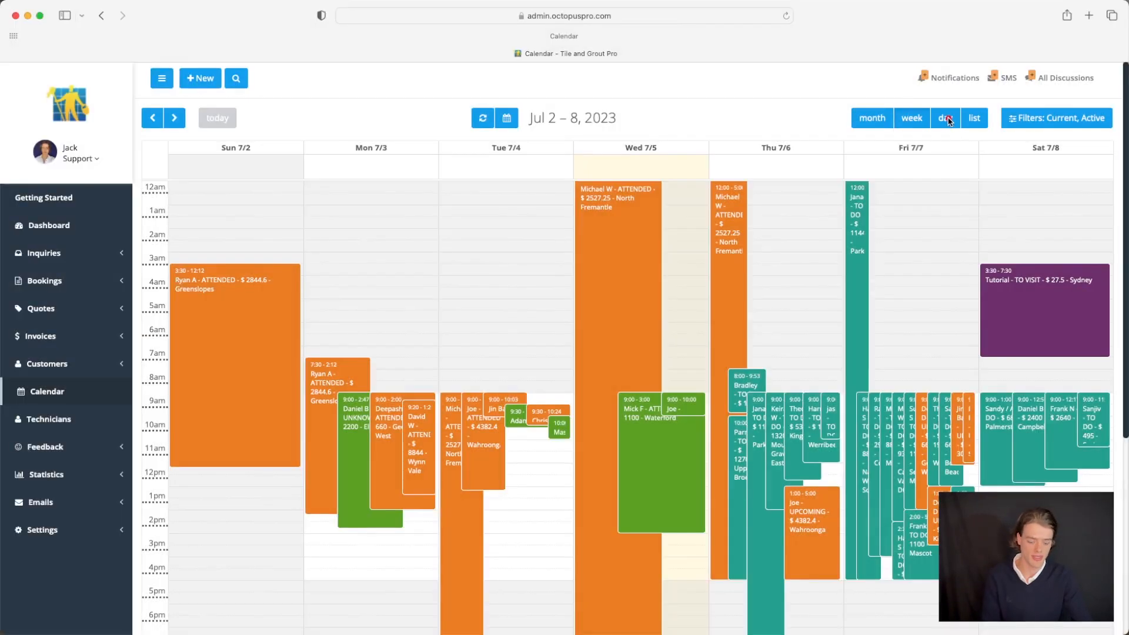
click(947, 119)
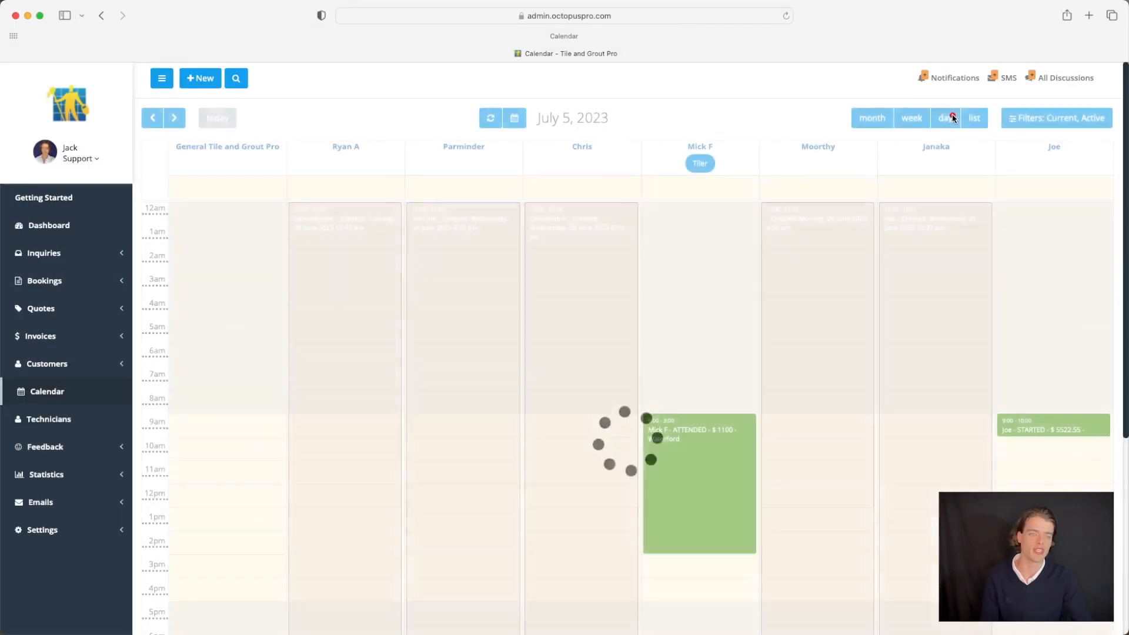
click(849, 168)
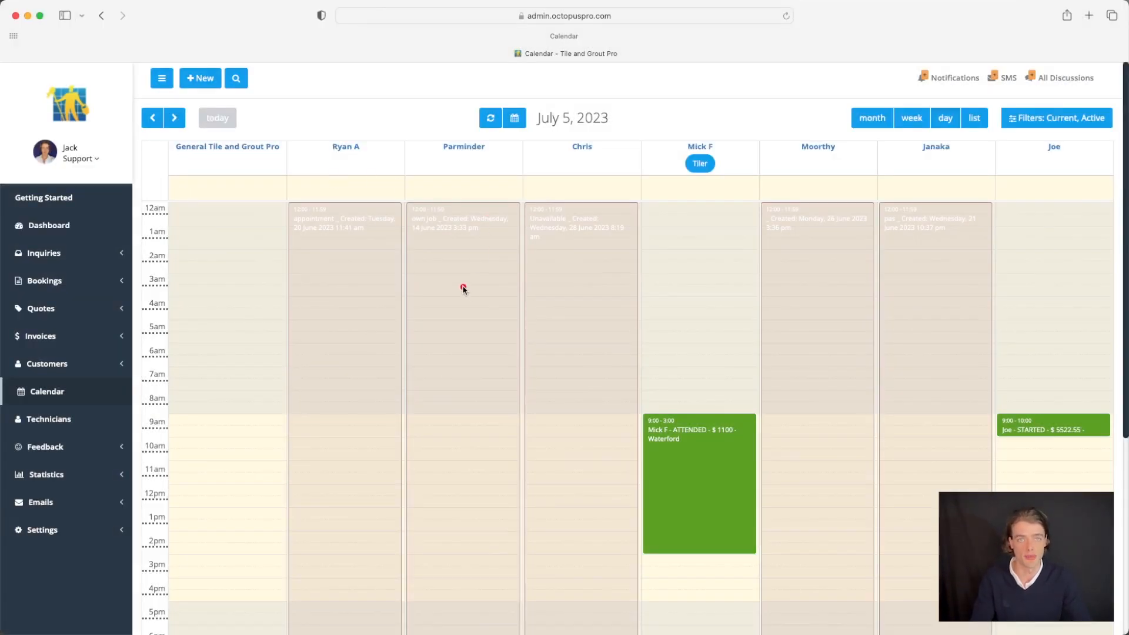
click(462, 290)
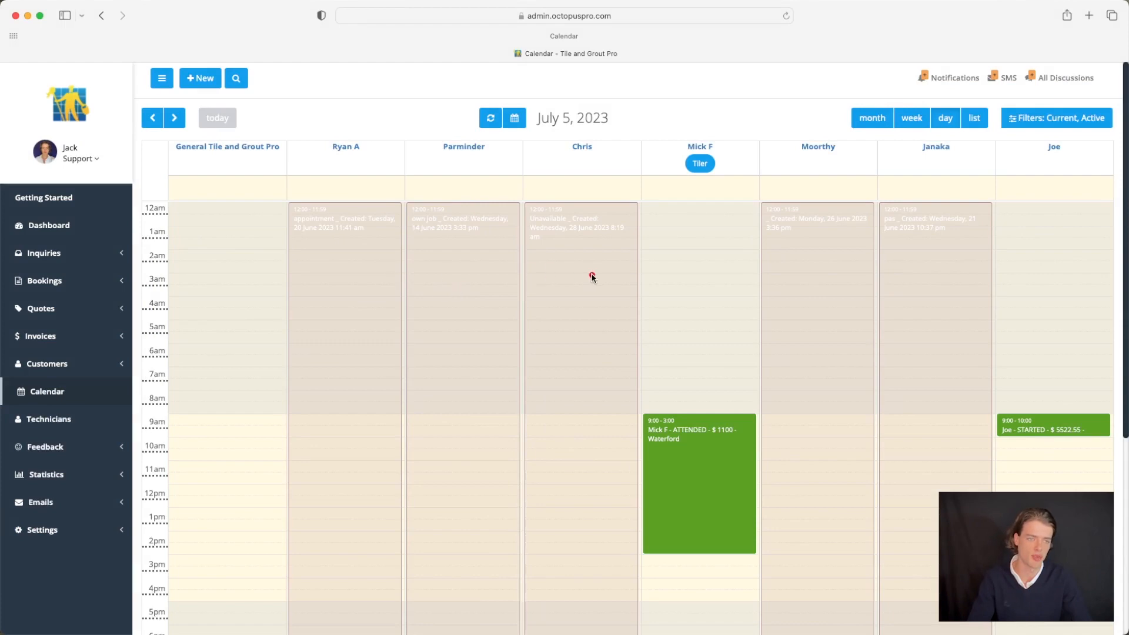
scroll(591, 277, down, 4)
scroll(594, 275, up, 4)
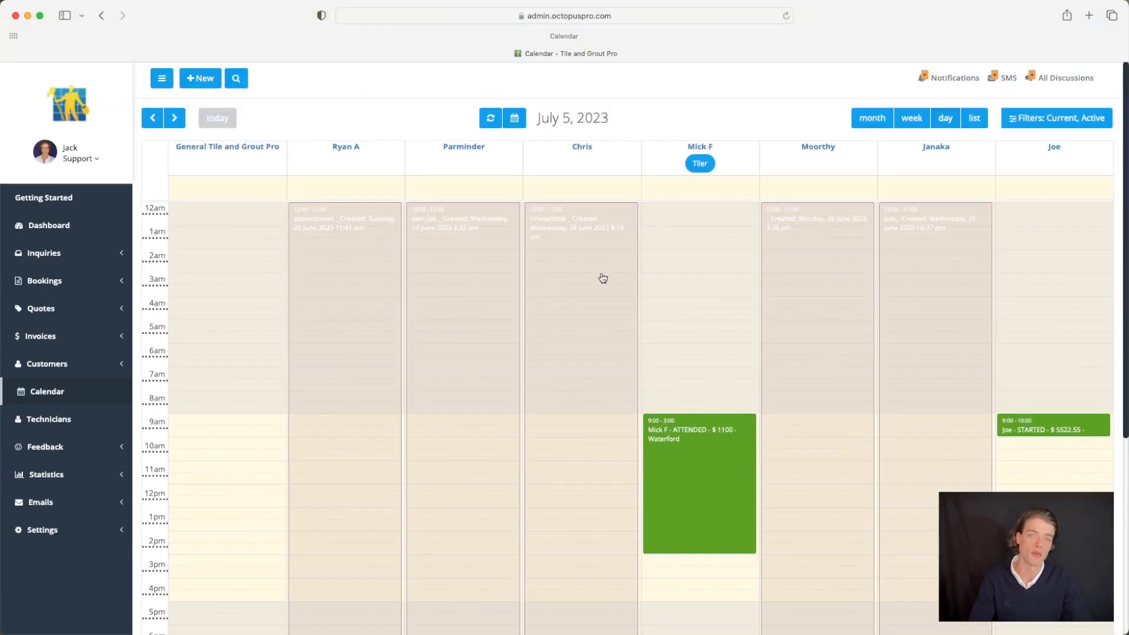
click(638, 315)
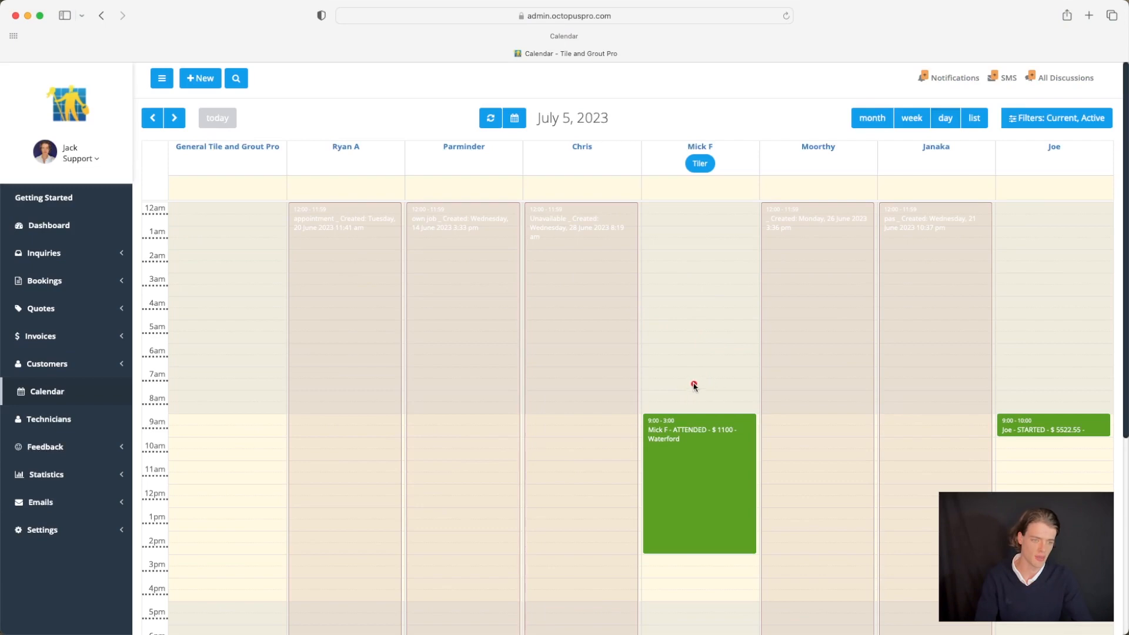
click(678, 457)
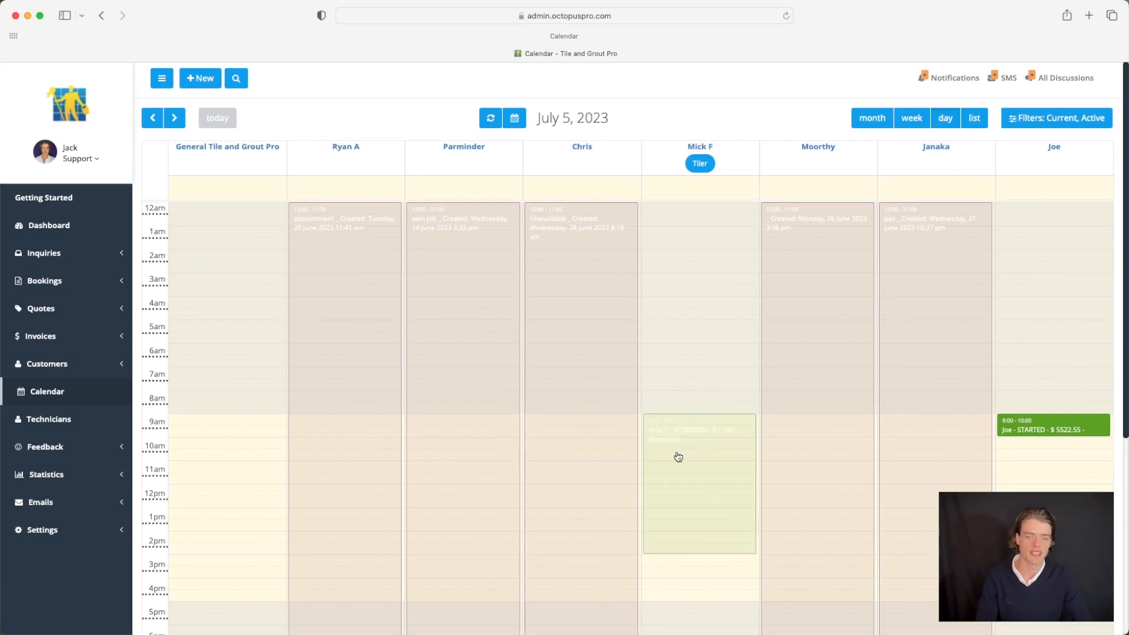
mouse_move(678, 457)
mouse_down()
mouse_move(243, 460)
mouse_move(641, 490)
mouse_move(681, 458)
mouse_up()
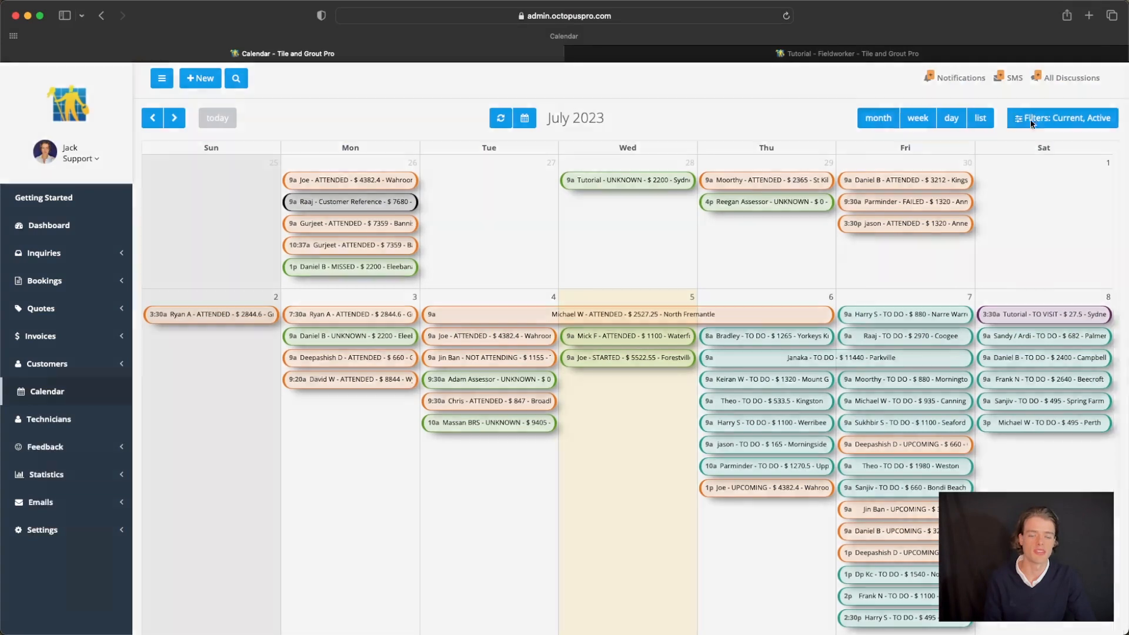
Filter the July 2023 month calendar by the Tutorial technician.
click(1030, 122)
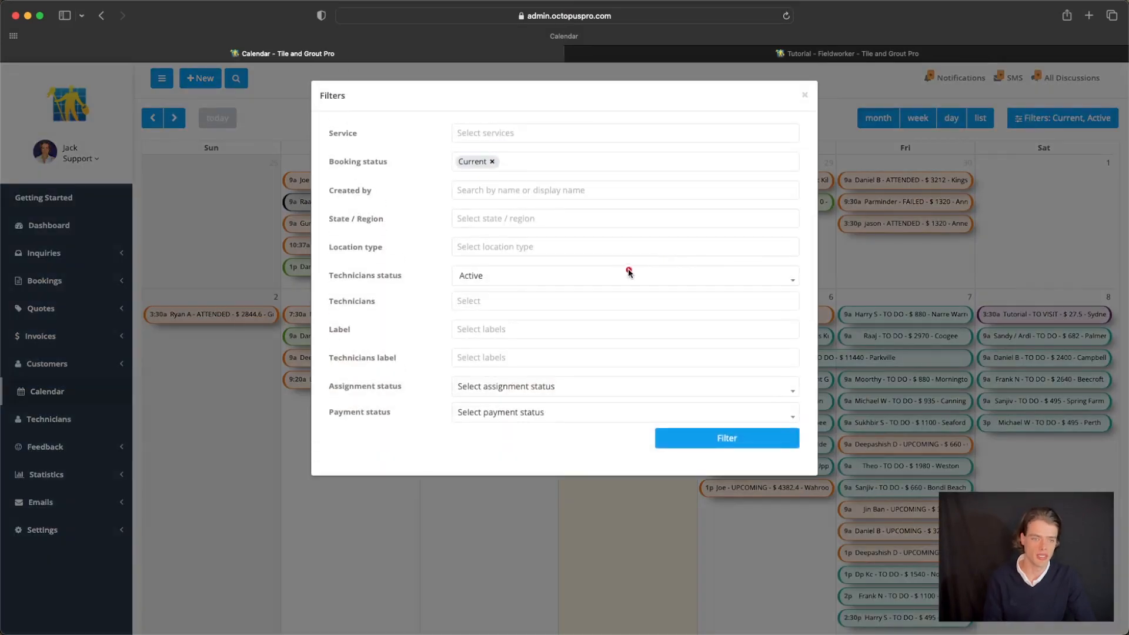
click(479, 300)
text(tut)
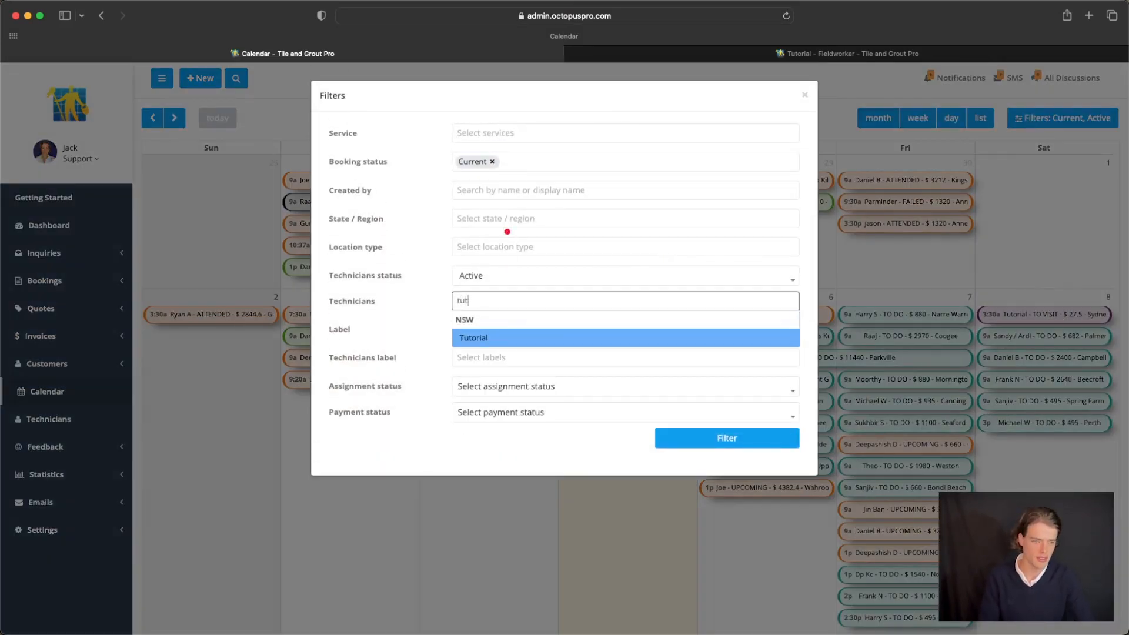
key(Return)
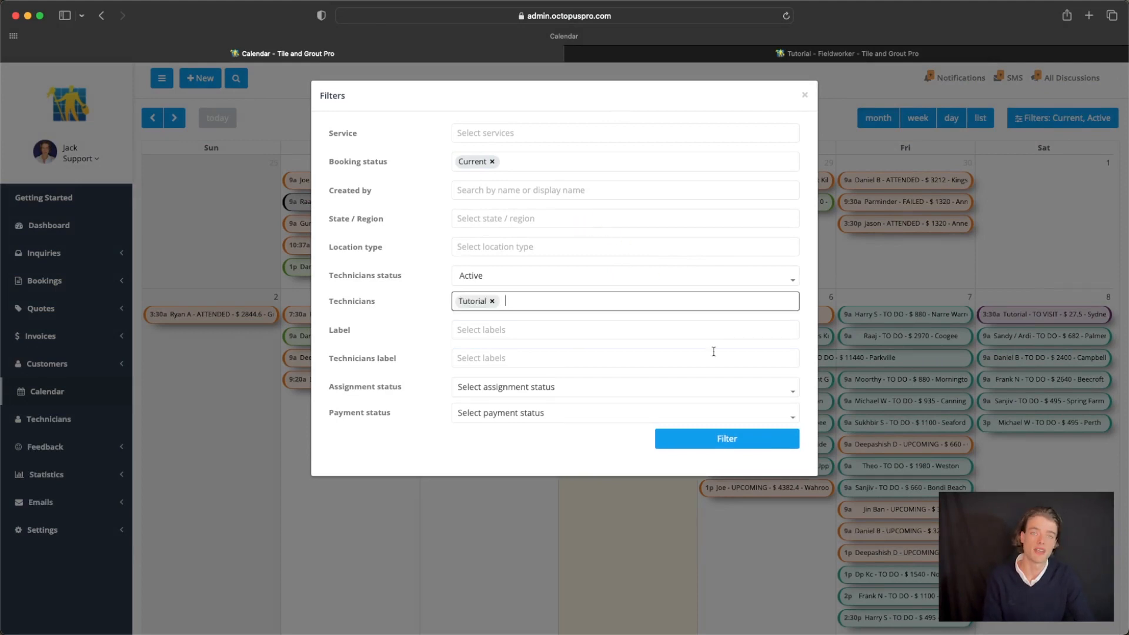
click(706, 442)
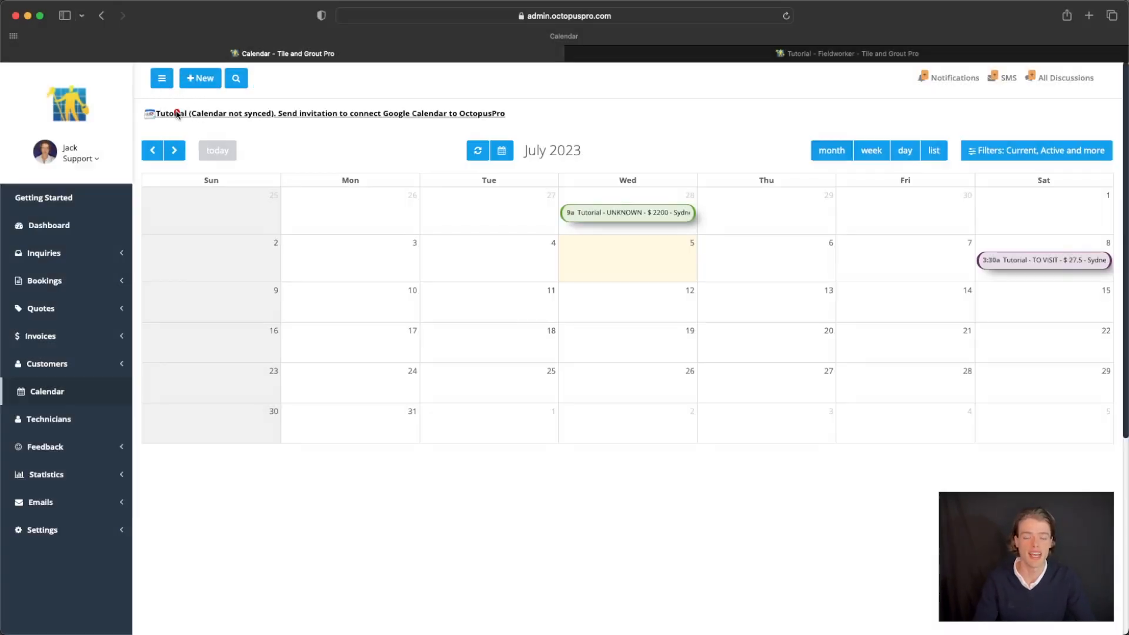
Review the email inviting the Tutorial technician to connect Google Calendar and close it without sending.
click(173, 119)
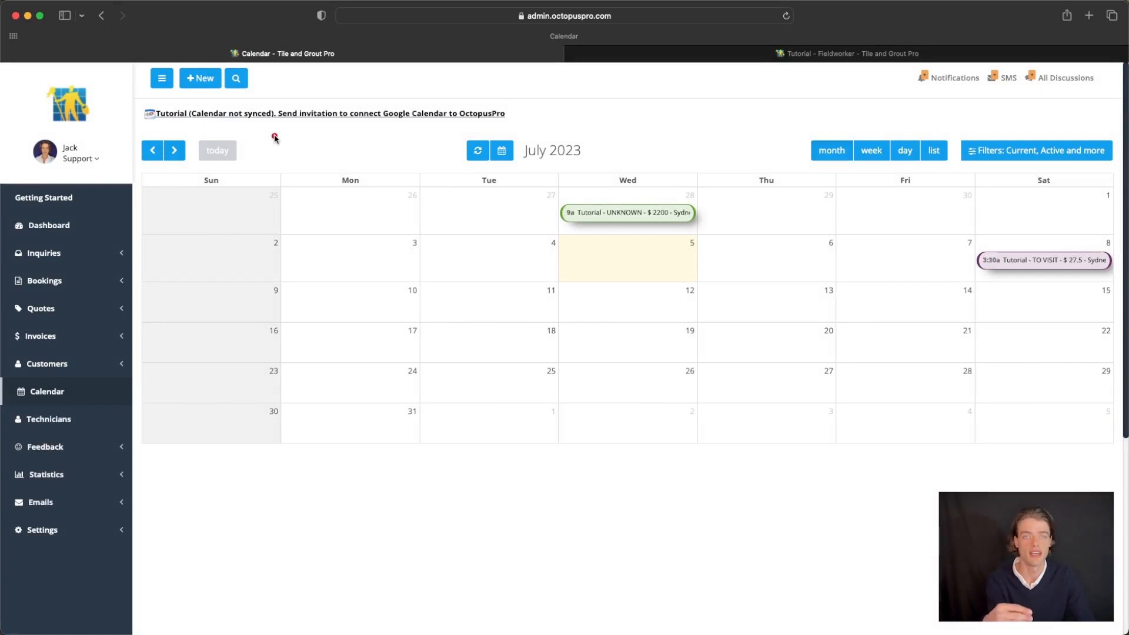
click(343, 115)
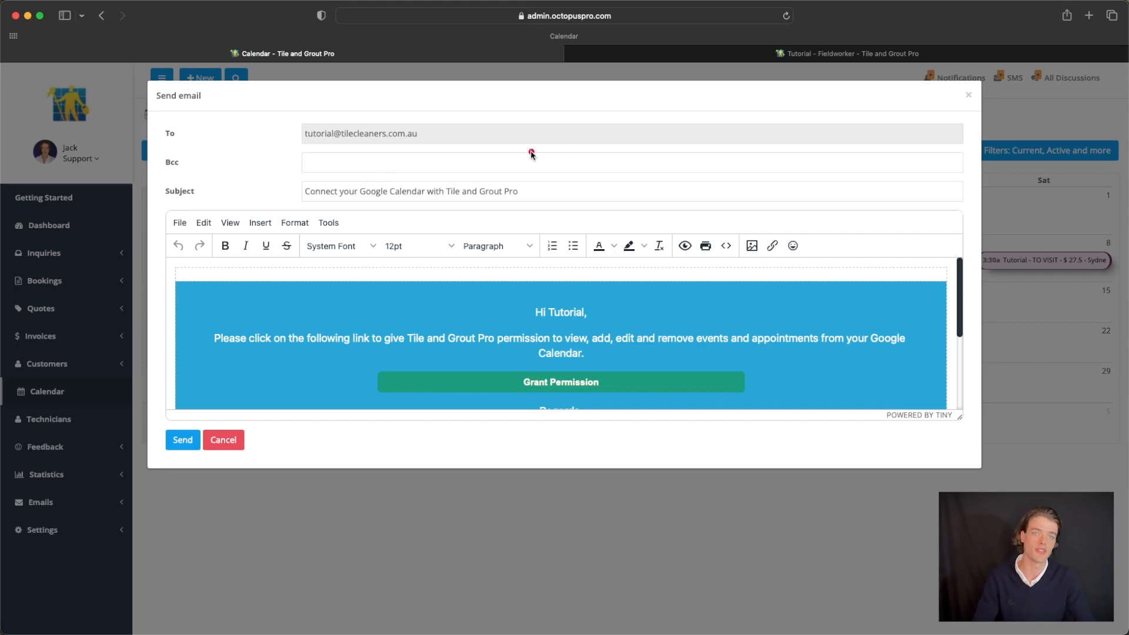
click(967, 95)
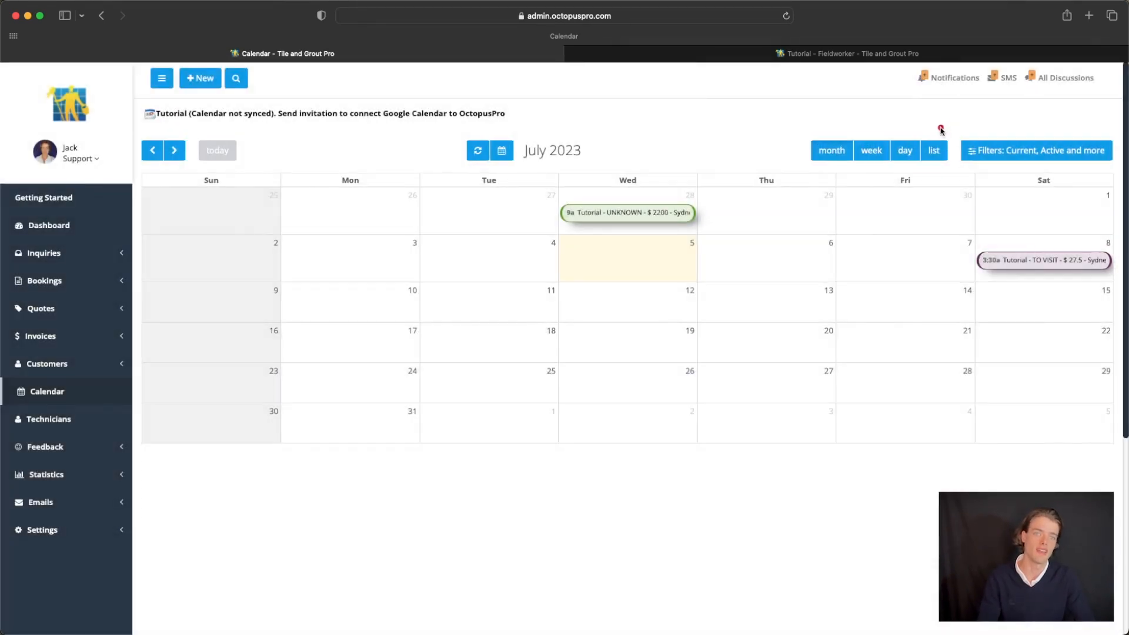
click(937, 130)
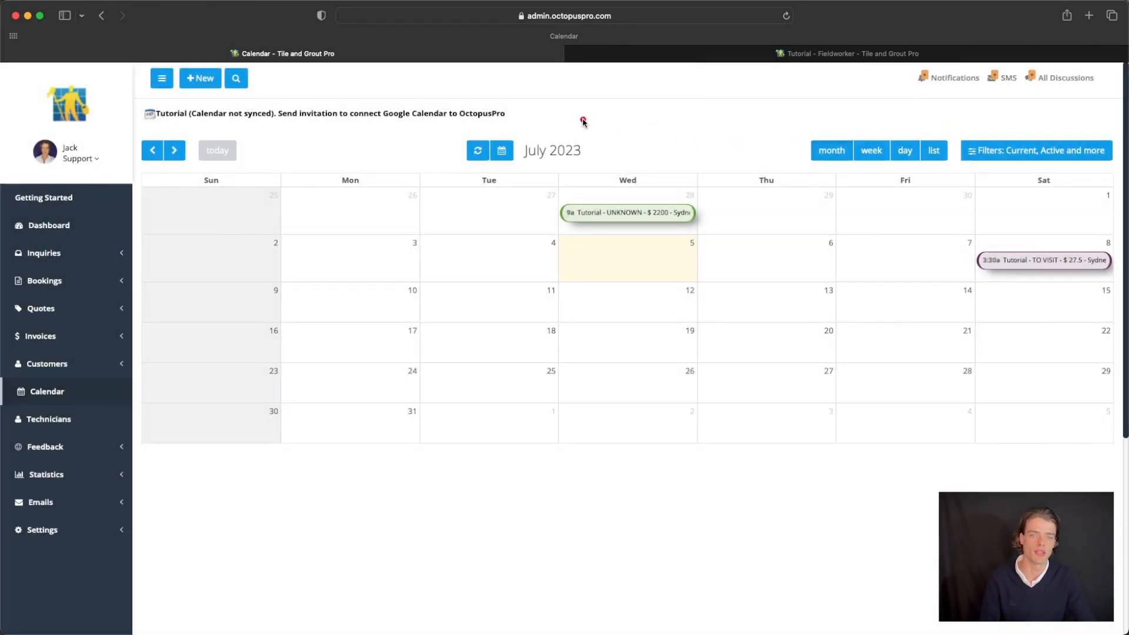
drag(499, 125, 148, 131)
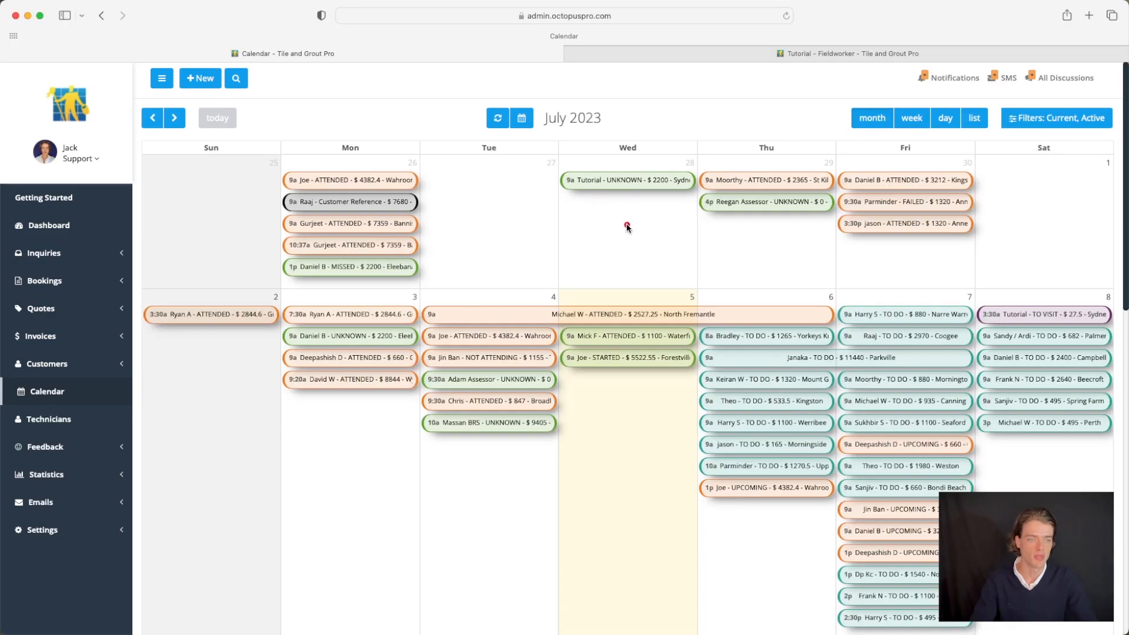
Open the Tutorial technician's profile from the Wednesday, June 28 booking in the month calendar.
click(645, 186)
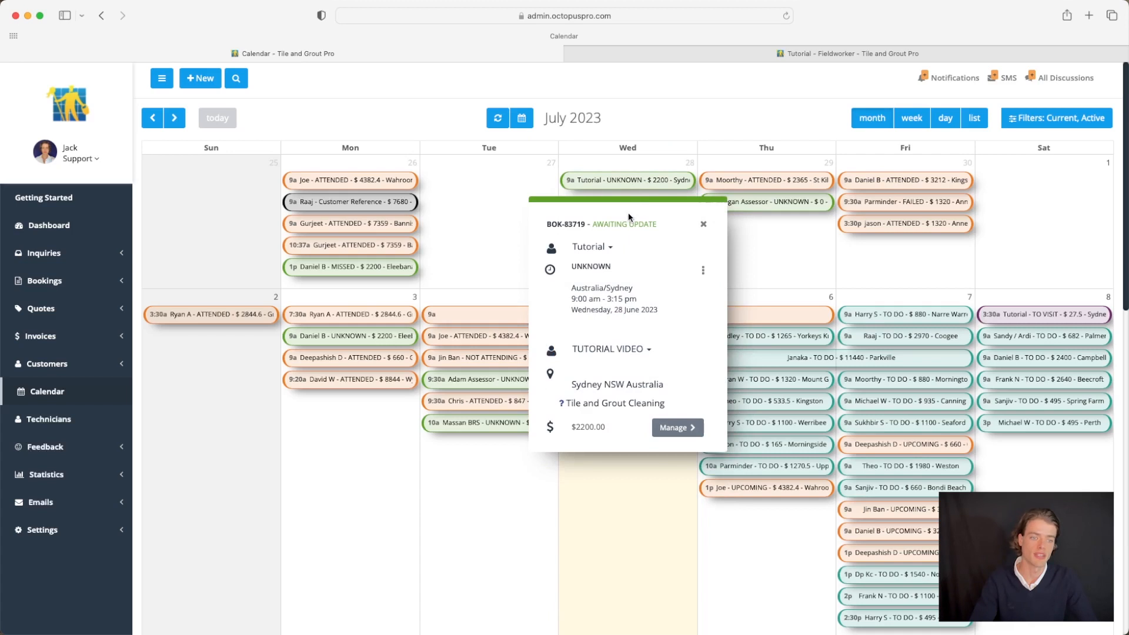
click(612, 250)
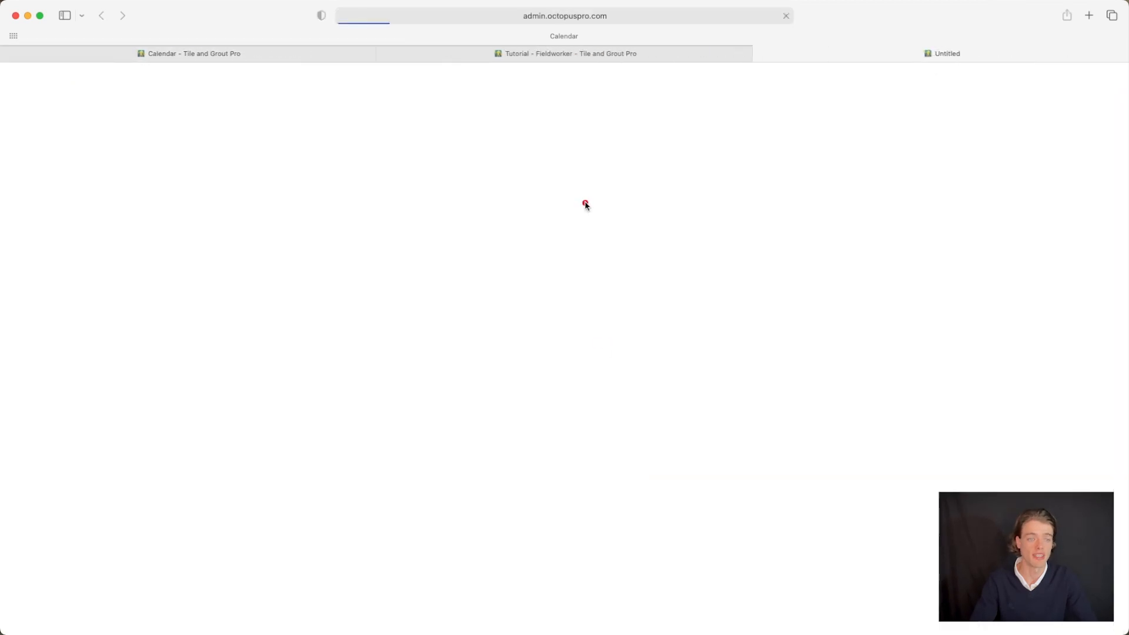
click(607, 54)
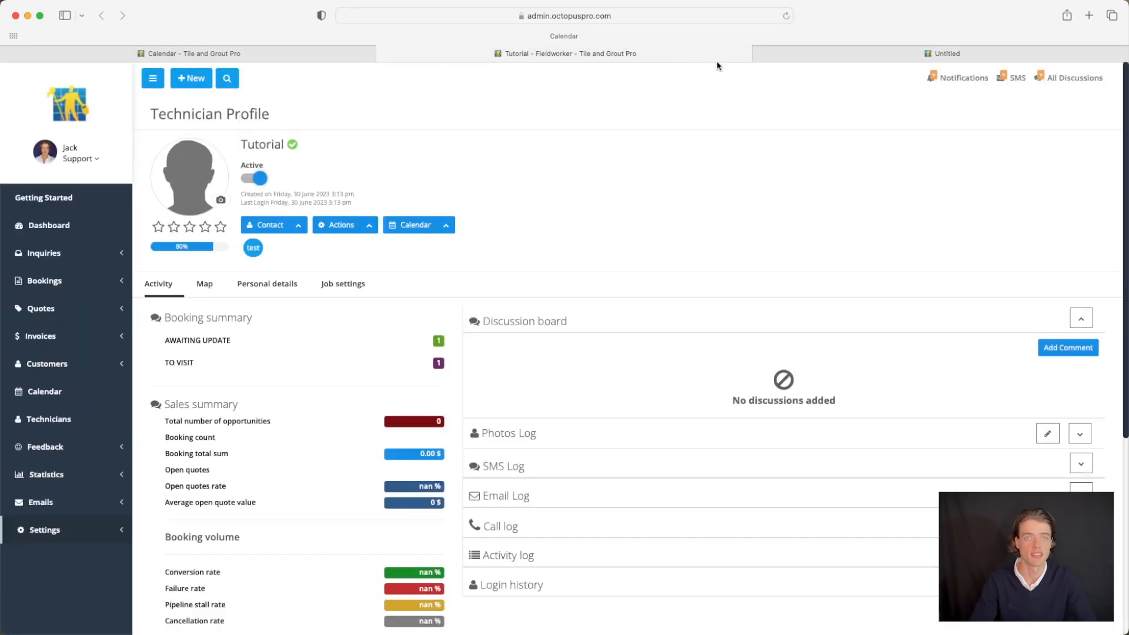
click(759, 53)
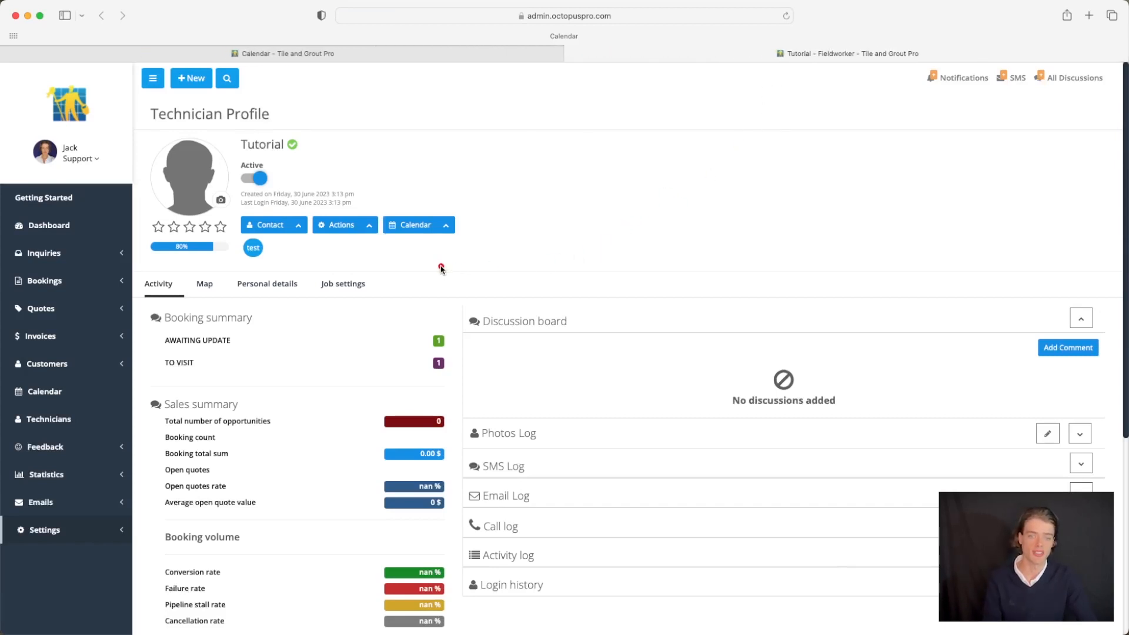
Show the technician's personal details and examine the account details with the Google Calendar integration option beside the e-mail.
drag(242, 296, 278, 298)
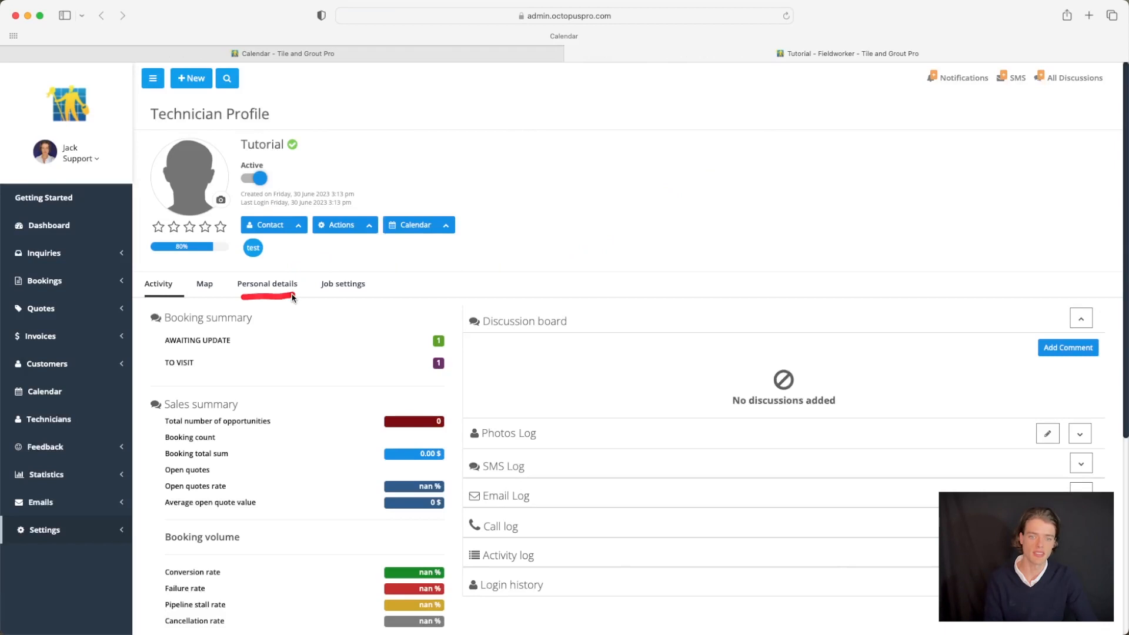
click(274, 285)
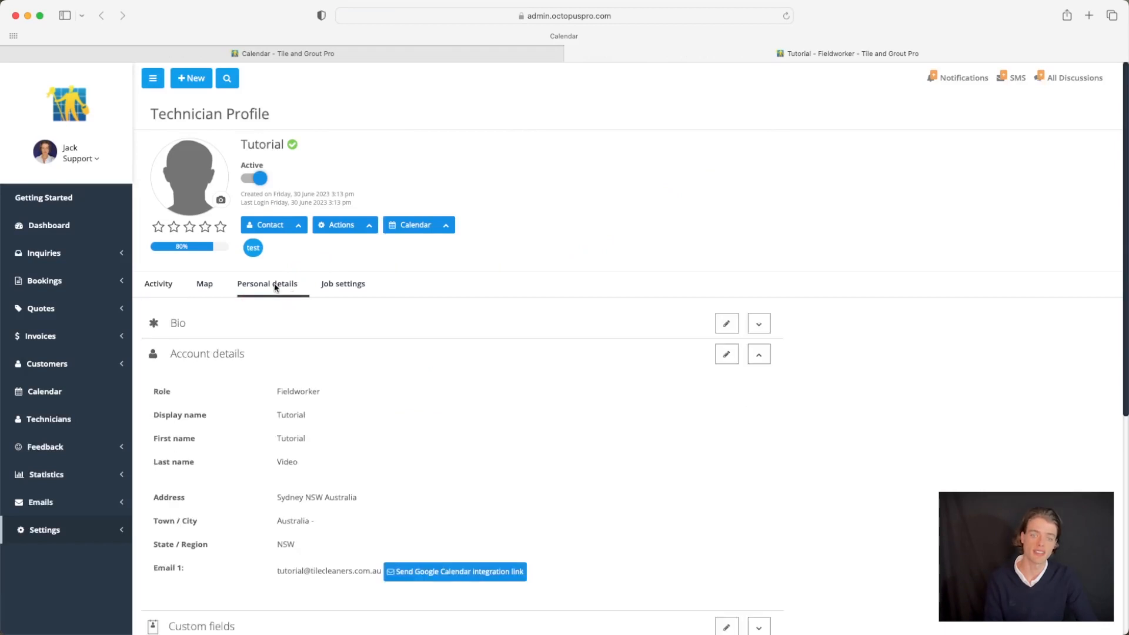
click(260, 354)
click(260, 354)
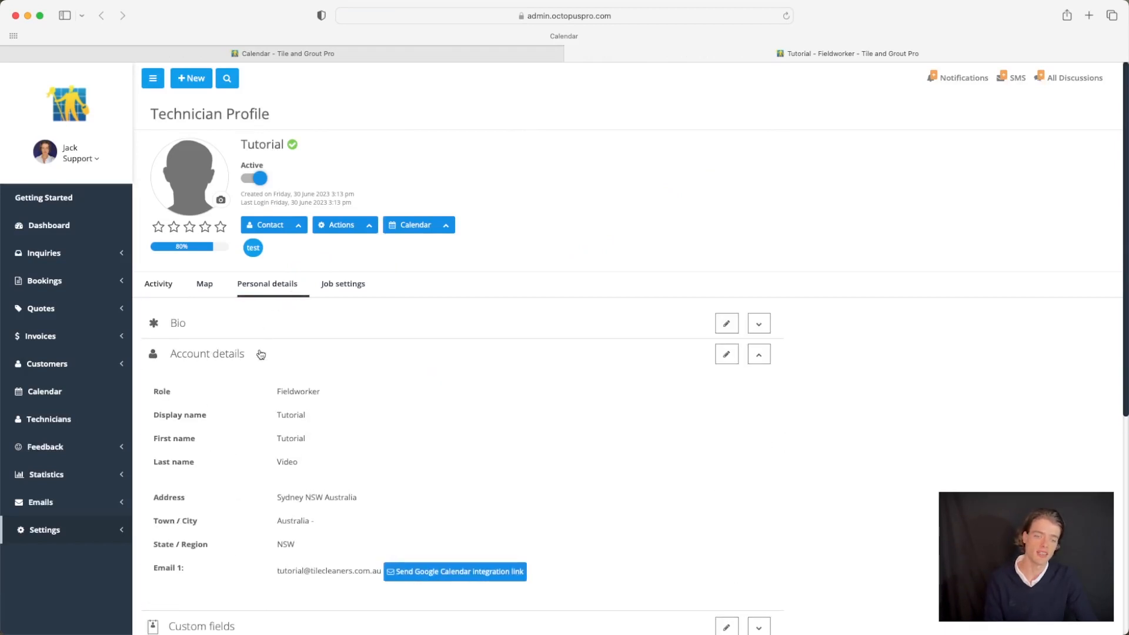
scroll(260, 354, down, 2)
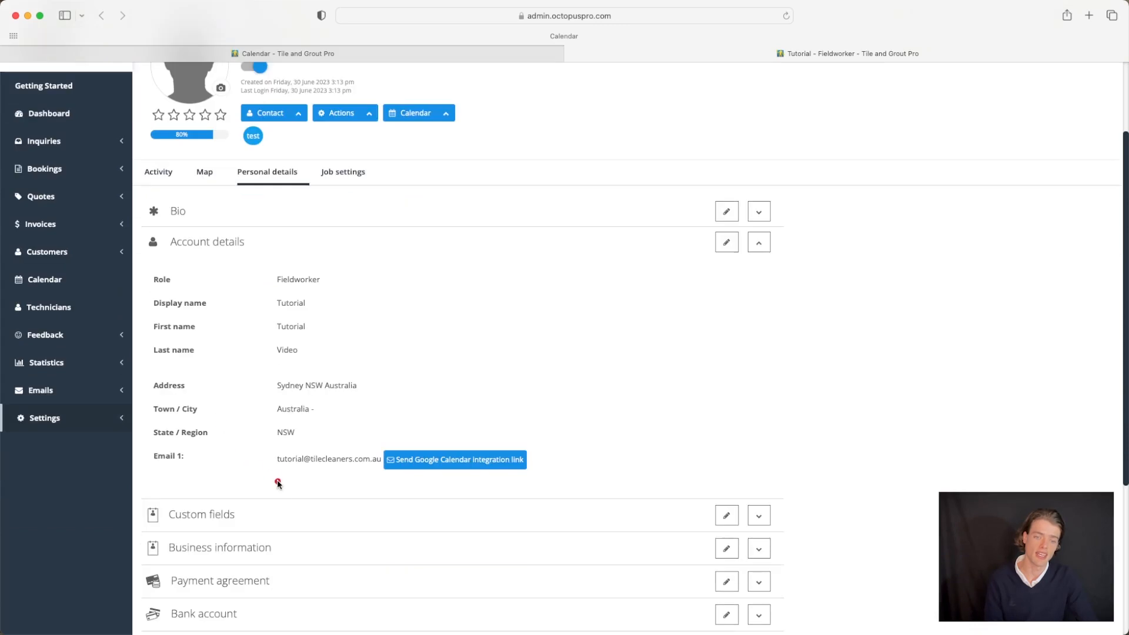
drag(265, 483, 582, 478)
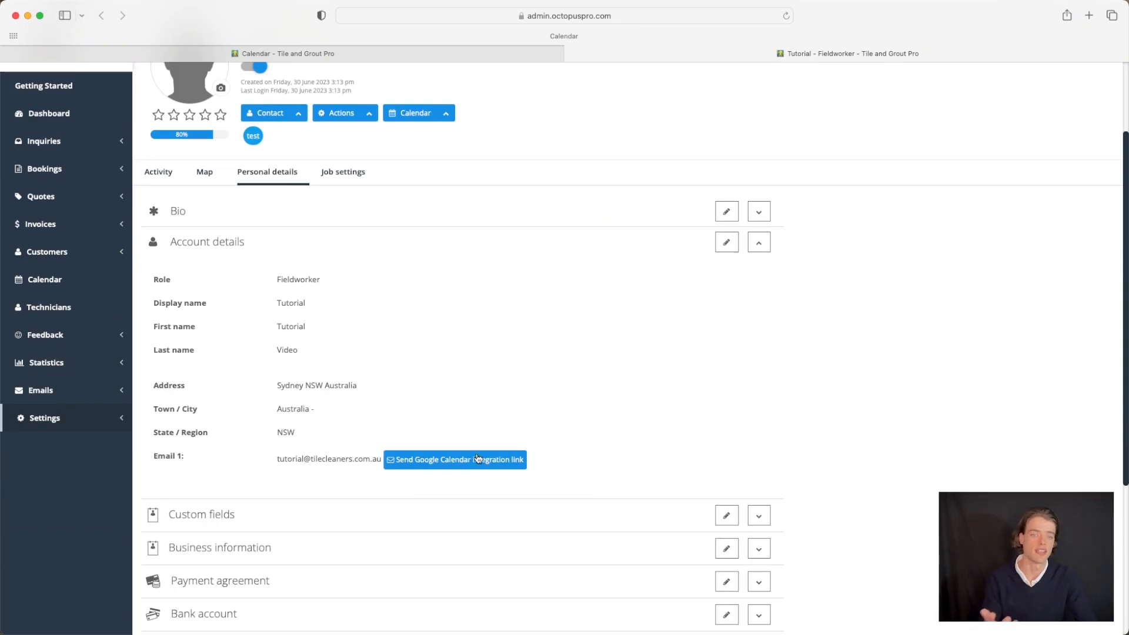
Preview the technician's Google Calendar integration e-mail without sending it, and return to the calendar with the booking's details closed.
click(449, 456)
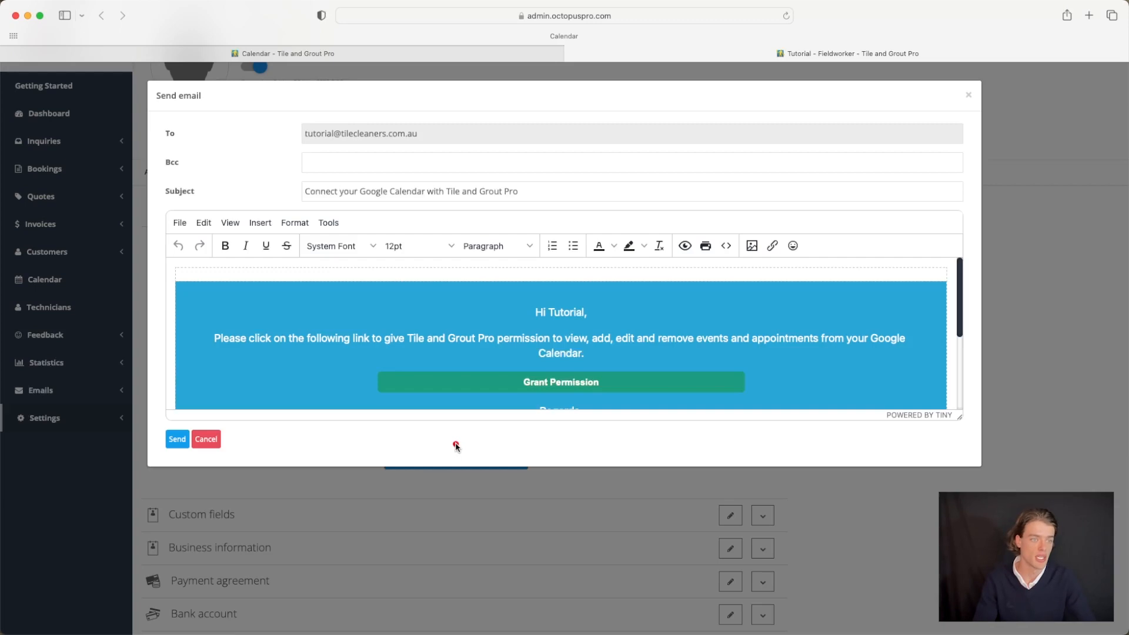
click(969, 92)
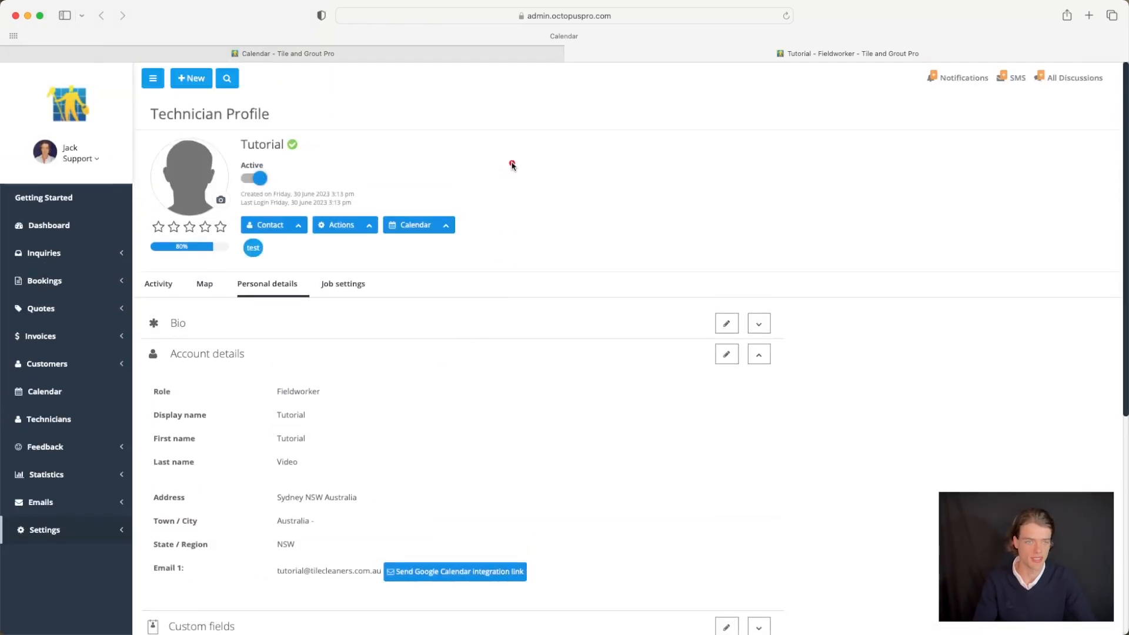
click(571, 54)
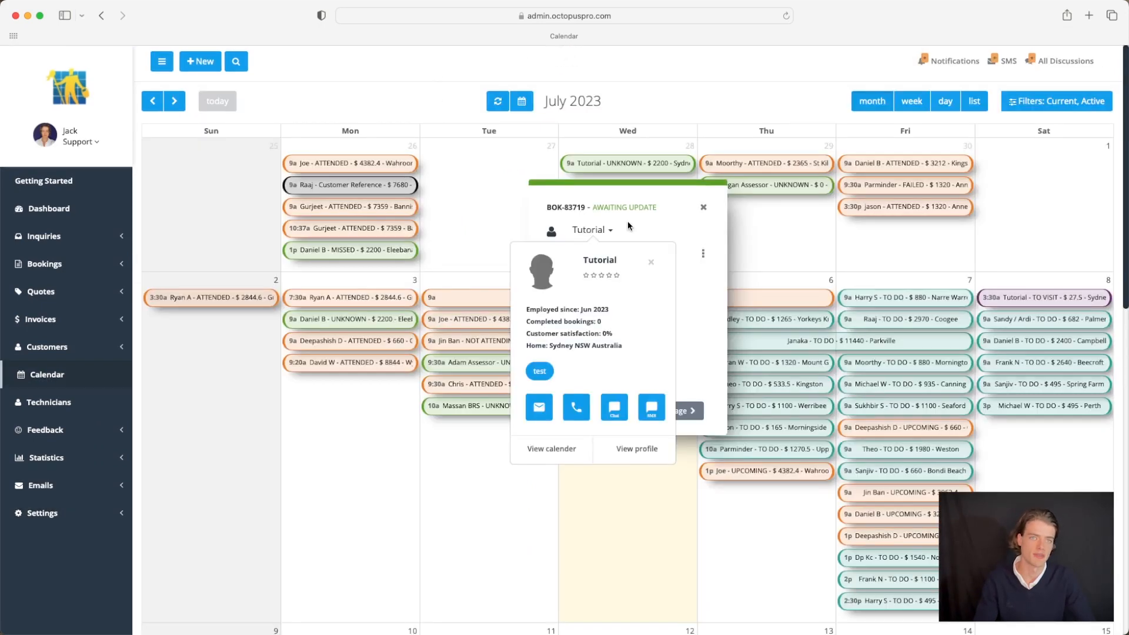
click(703, 207)
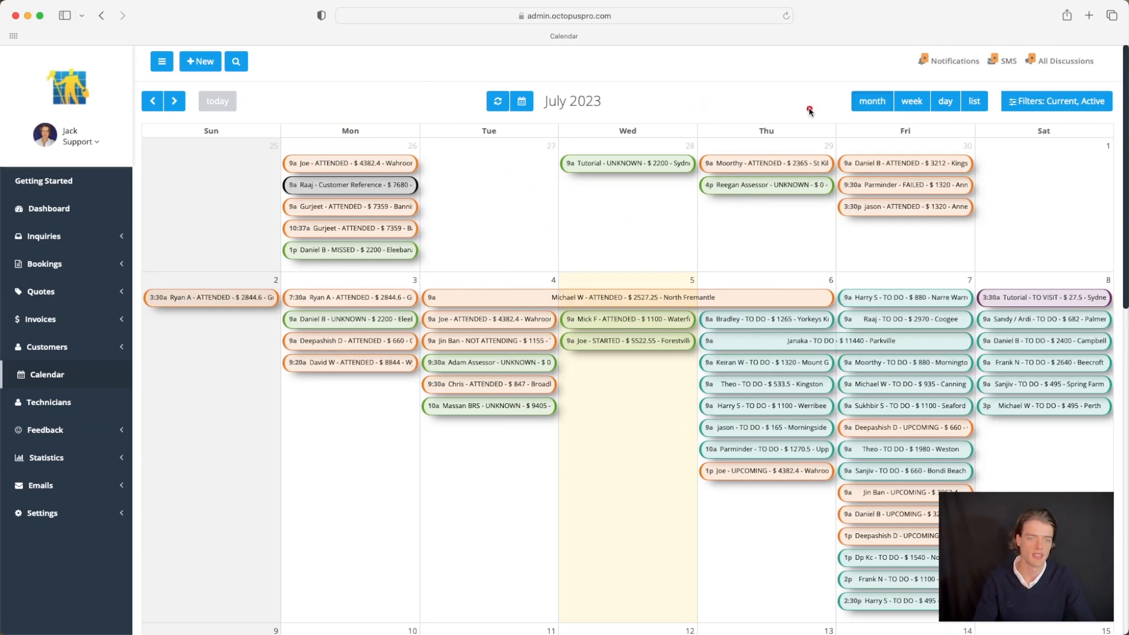
Filter the calendar to current bookings of the active technician Tutorial.
click(1019, 103)
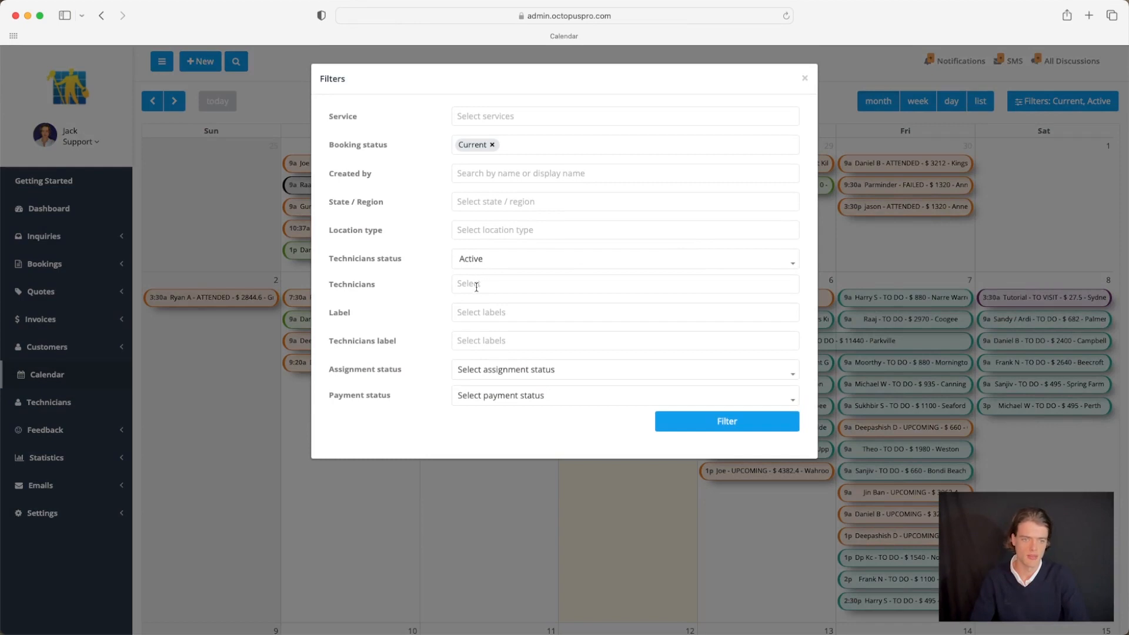
click(470, 284)
text(tuto)
key(Return)
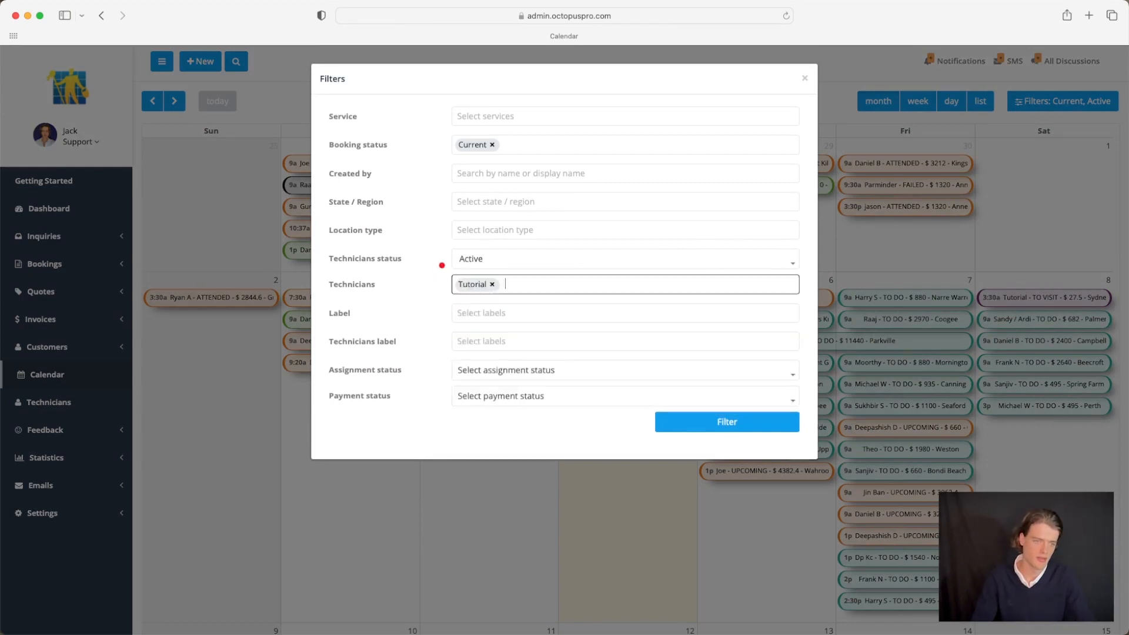
click(788, 438)
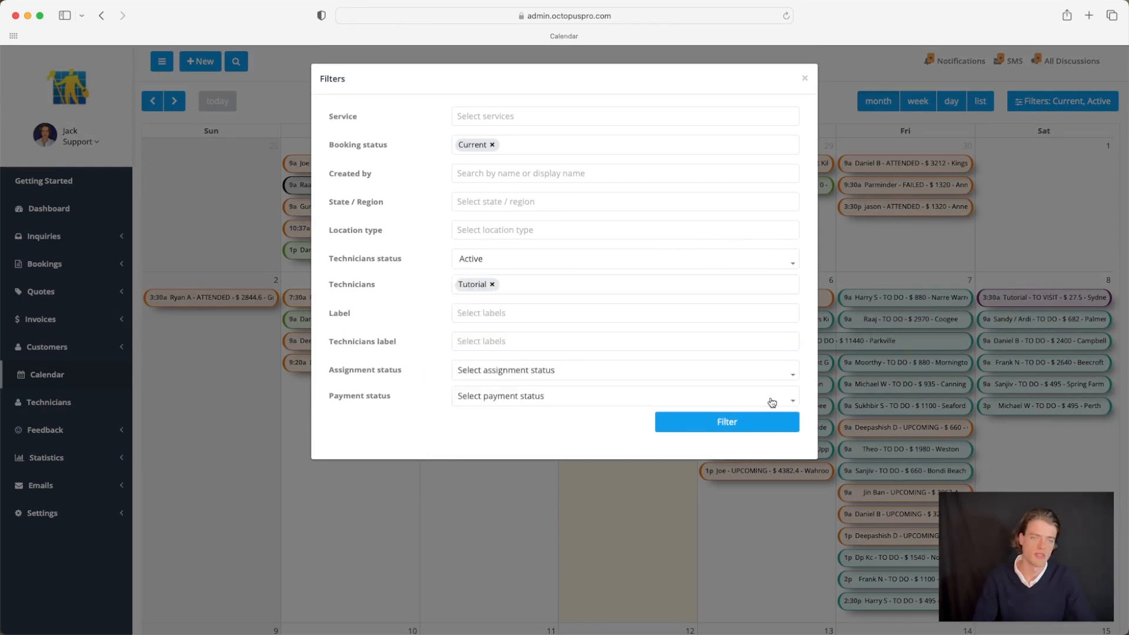
click(753, 422)
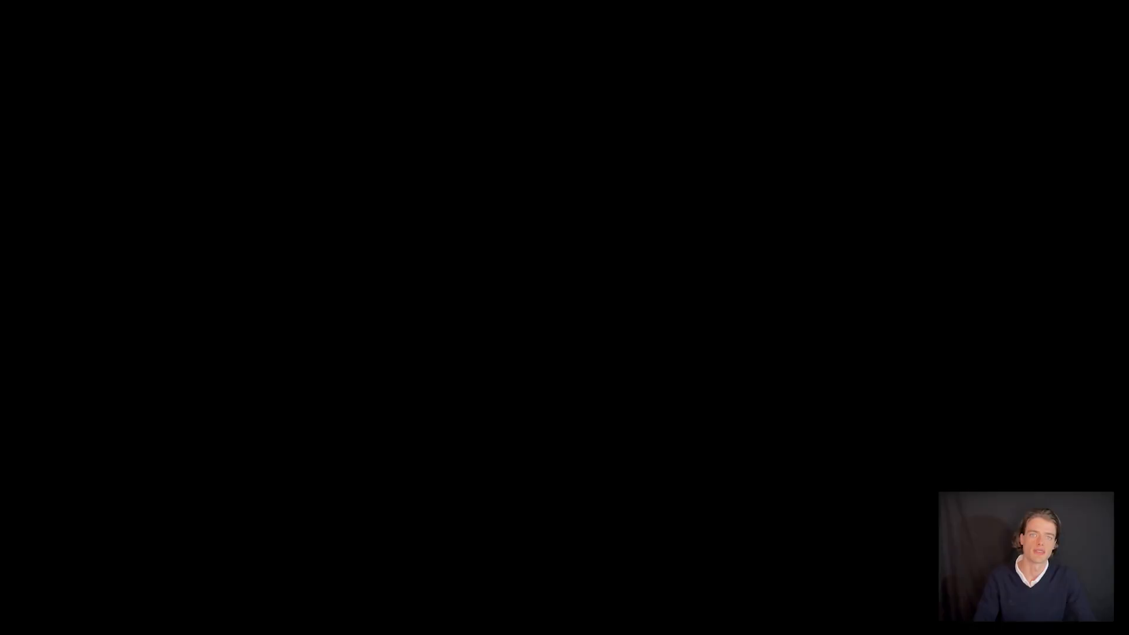